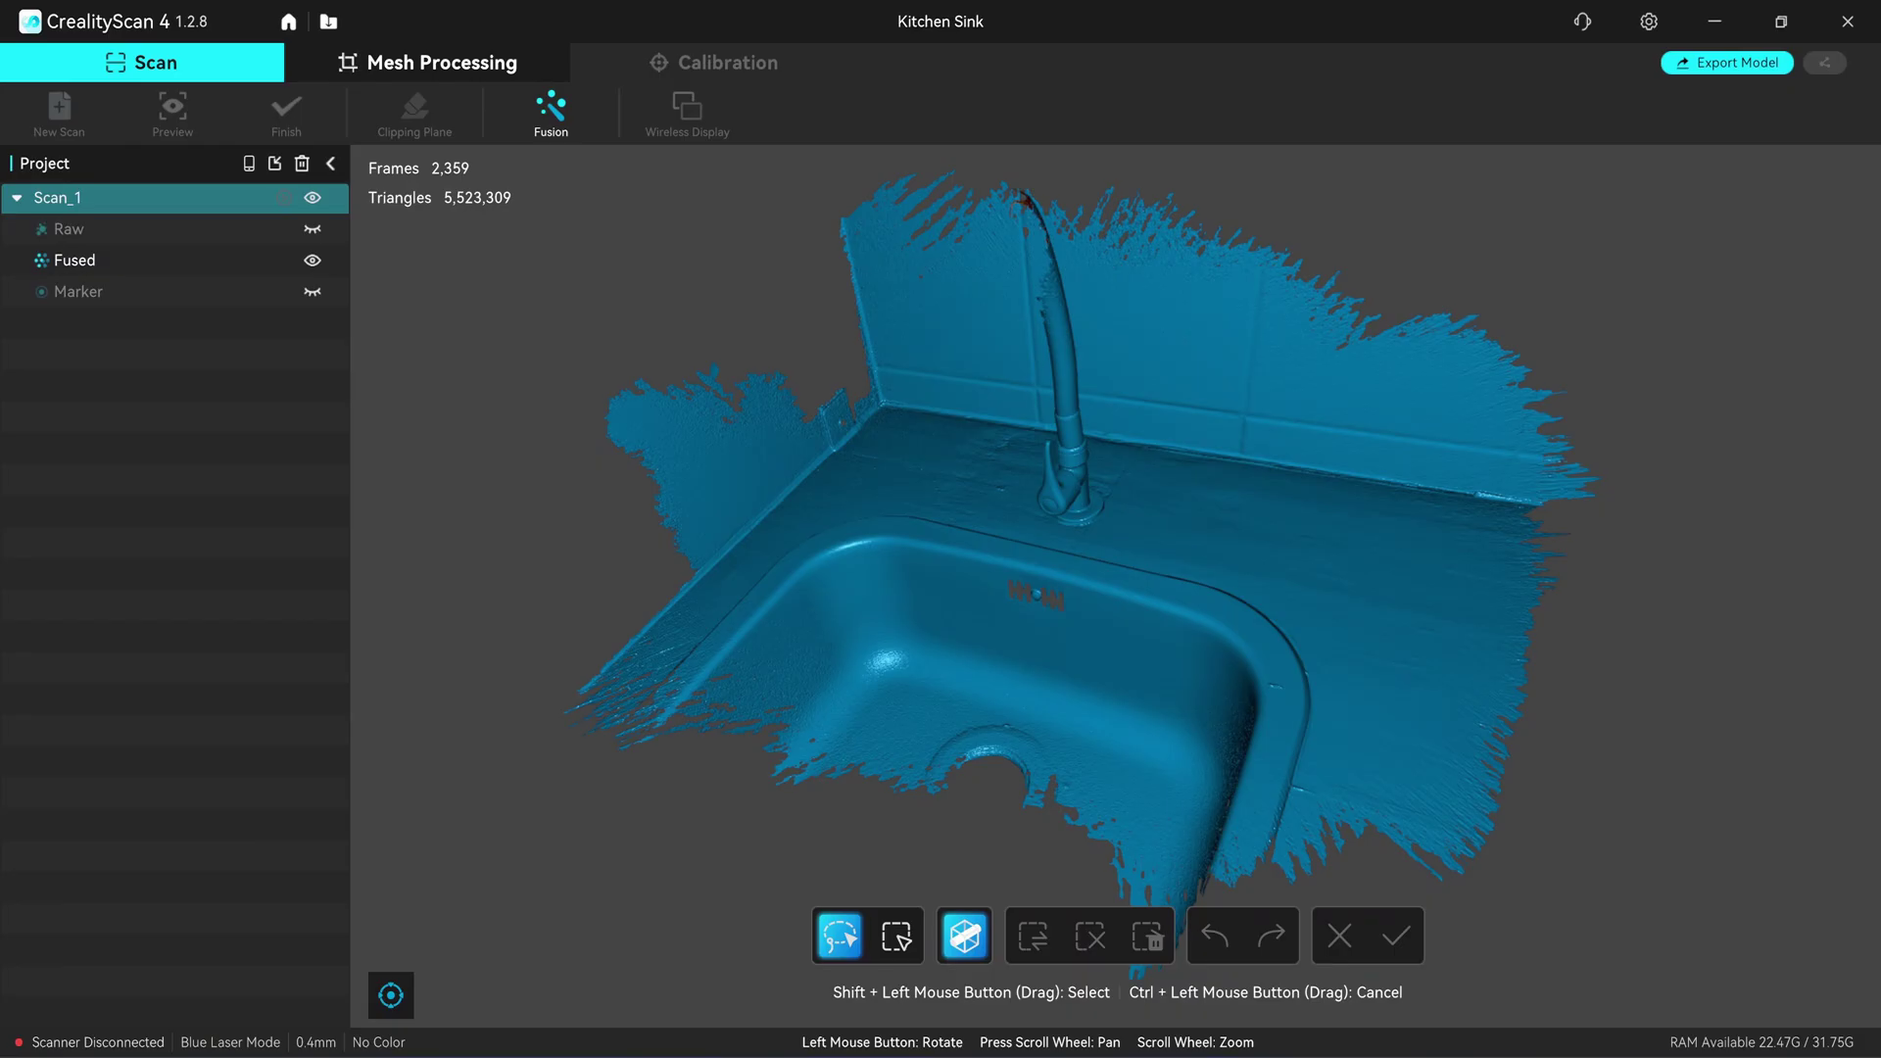
Inspect the fused Kitchen Sink scan and review the resolution in its Fusion settings
mouse_move(1052, 702)
mouse_down()
mouse_move(1049, 609)
mouse_move(1156, 660)
mouse_move(1154, 731)
mouse_move(1058, 679)
mouse_up()
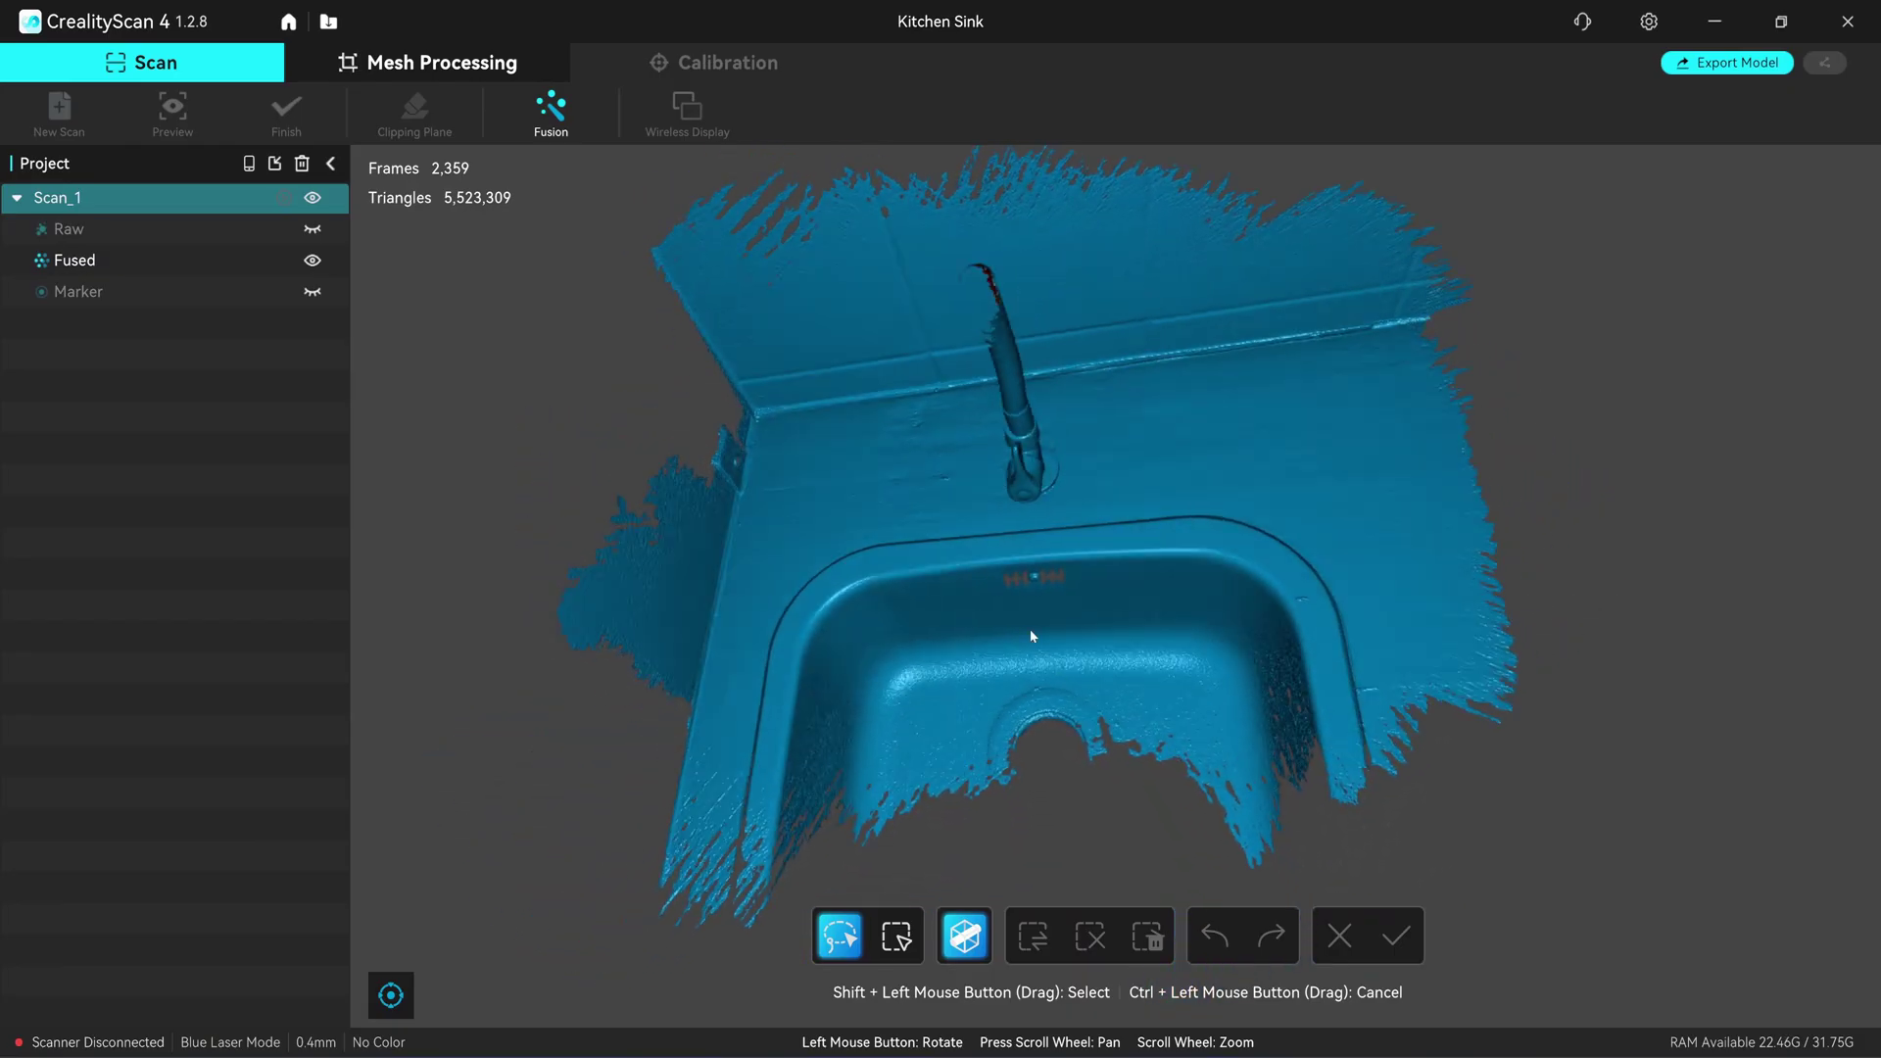
scroll(1079, 541, up, 2)
drag(785, 612, 904, 563)
drag(918, 703, 1462, 688)
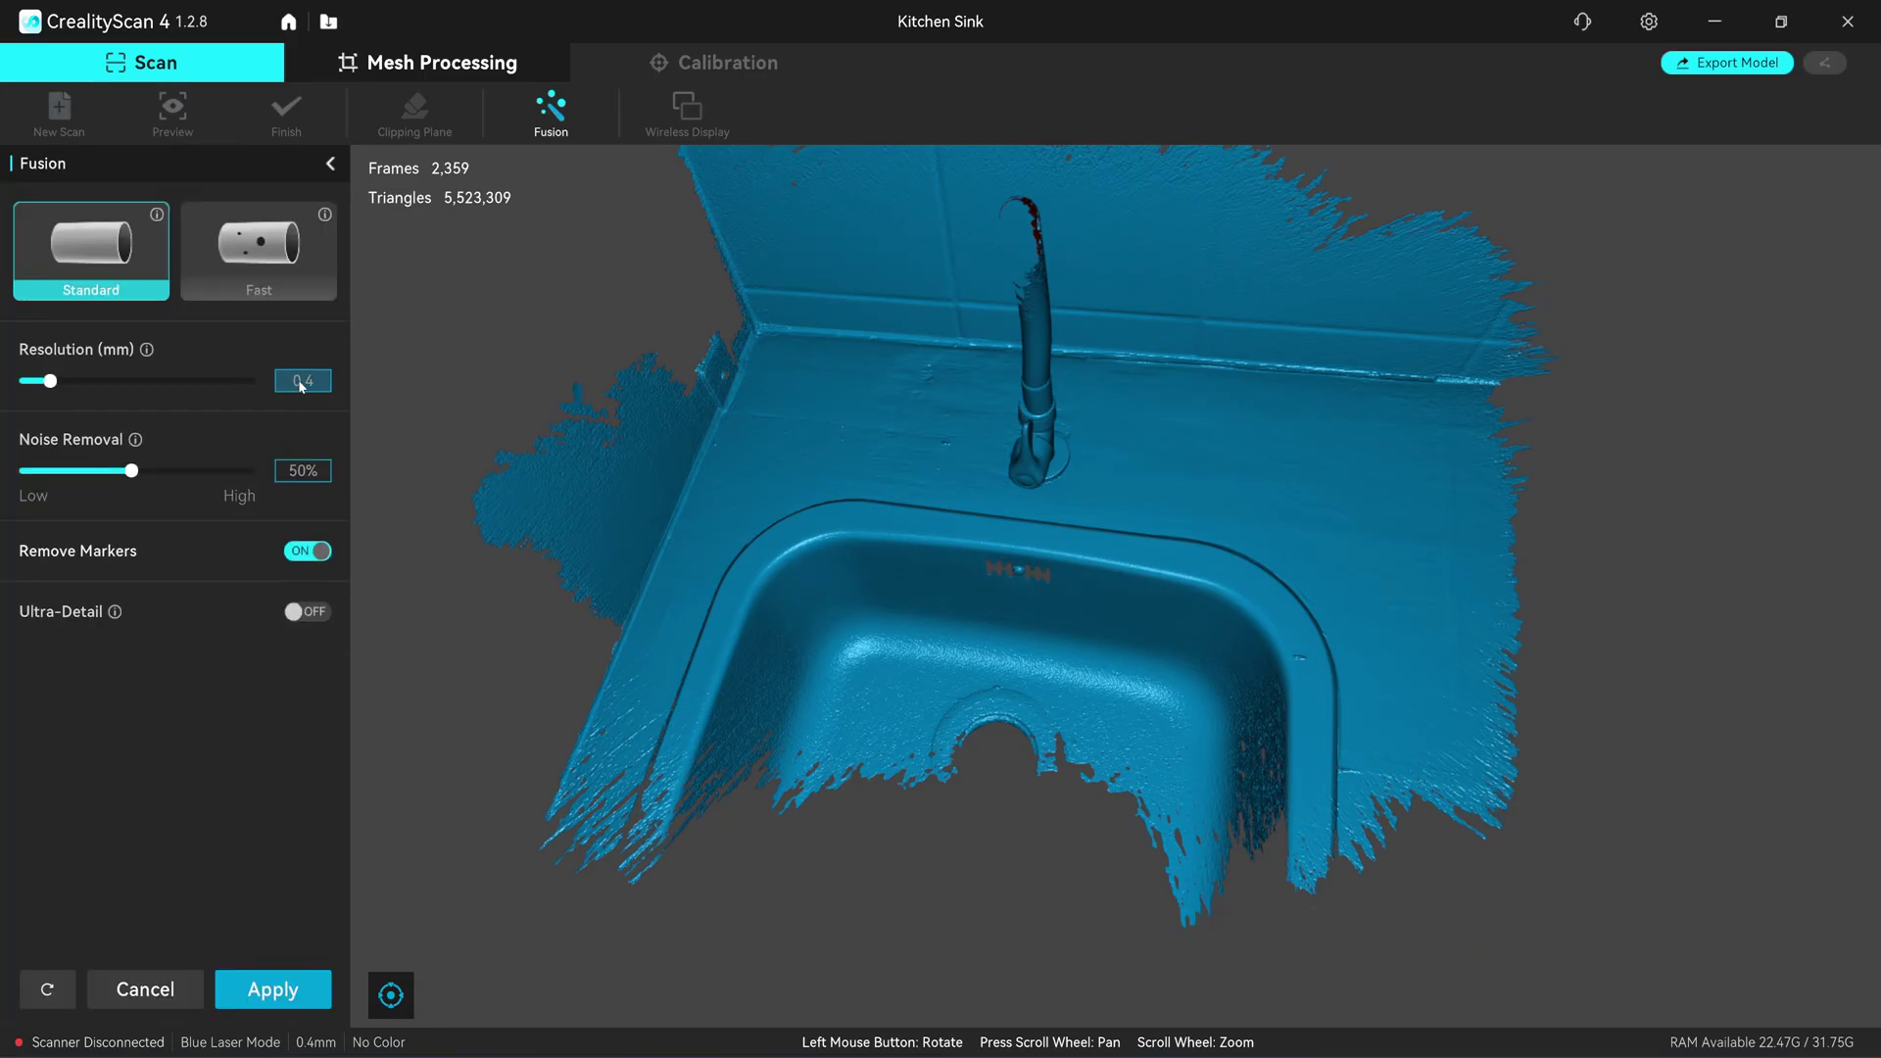
click(301, 390)
click(273, 990)
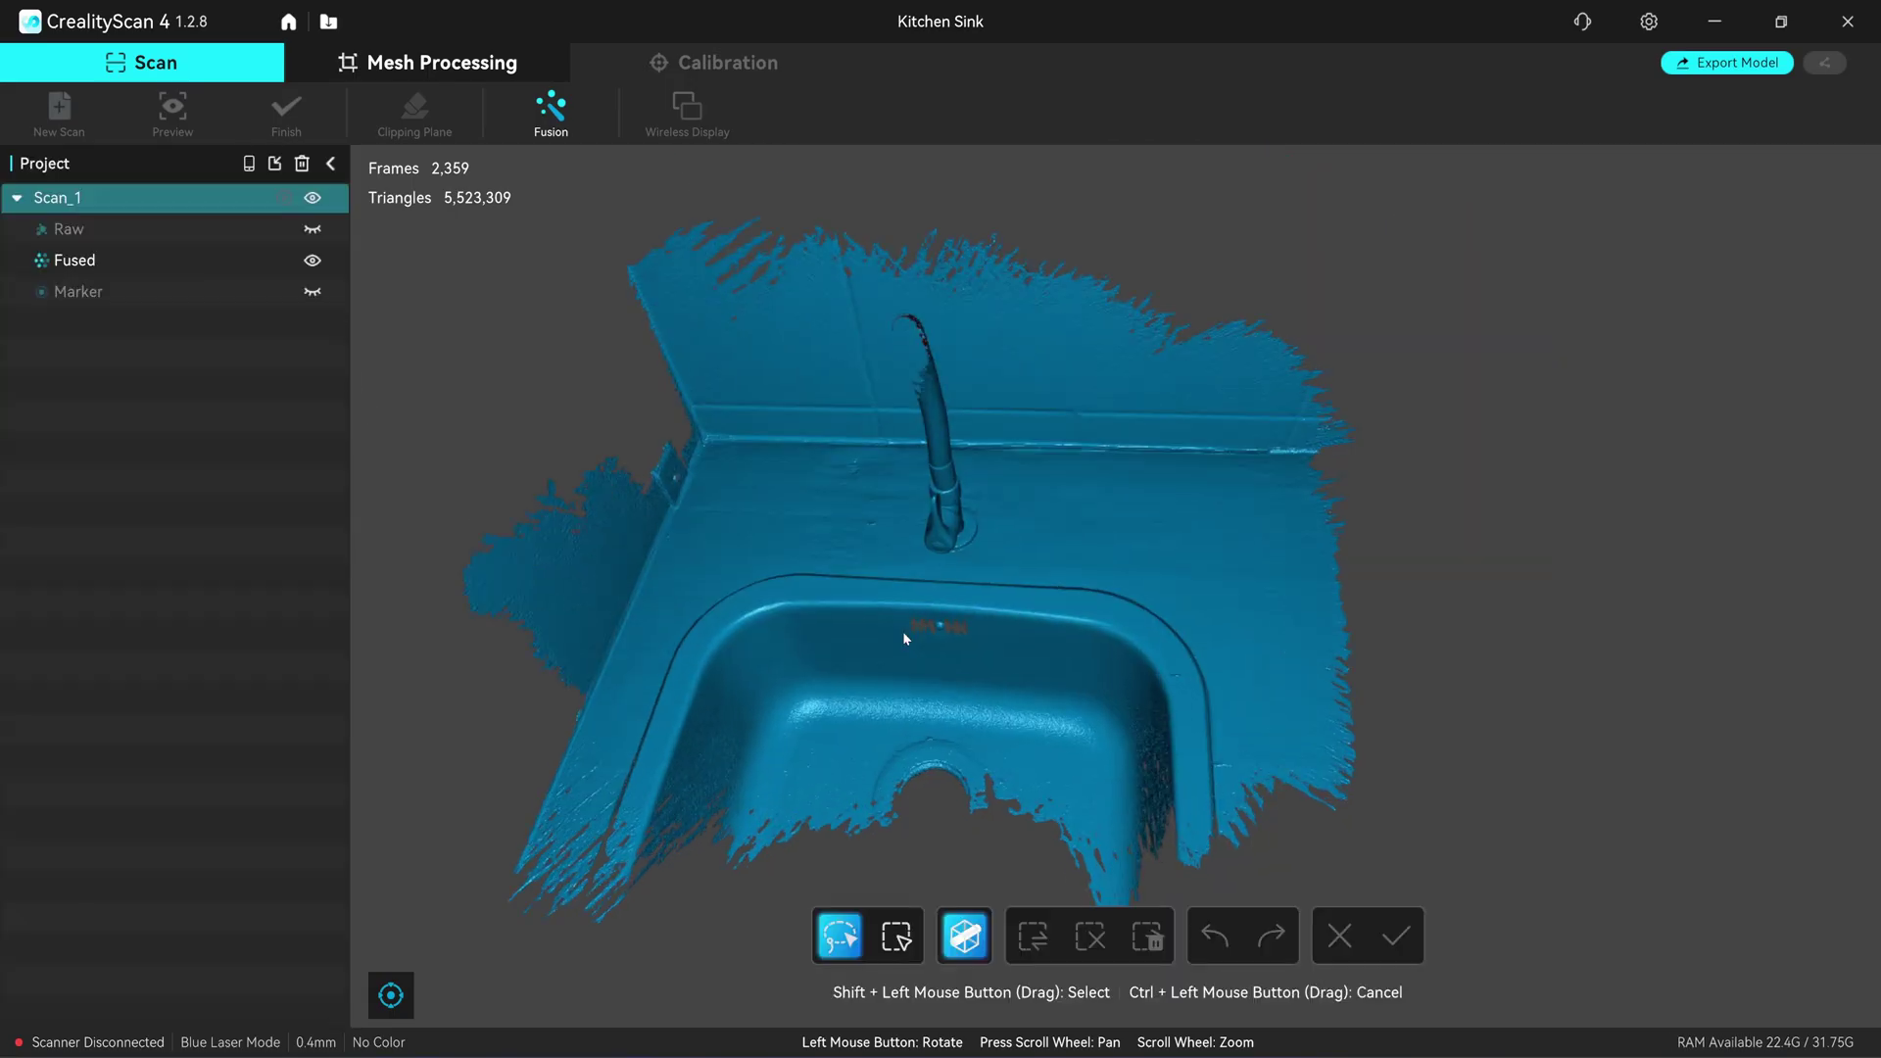
Try to export the fused sink scan as an .asc point cloud file
drag(902, 631, 1066, 617)
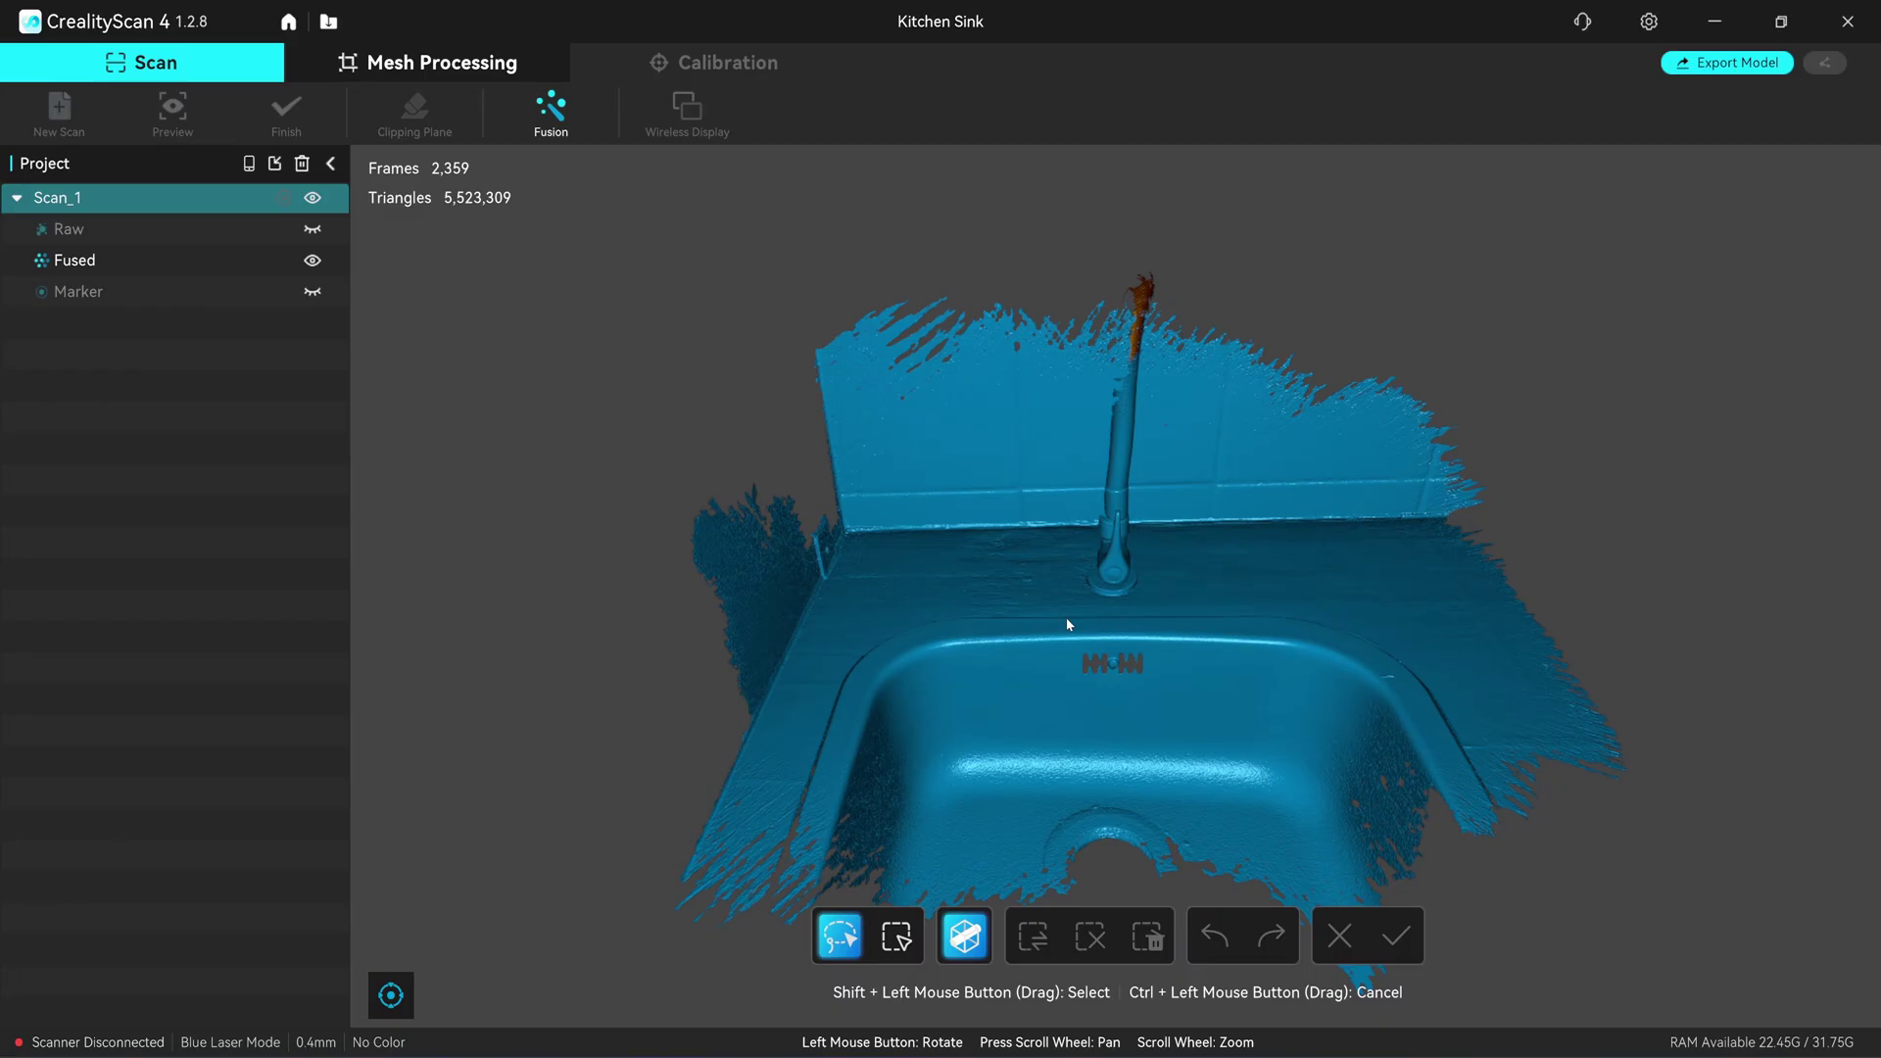
scroll(1066, 617, up, 2)
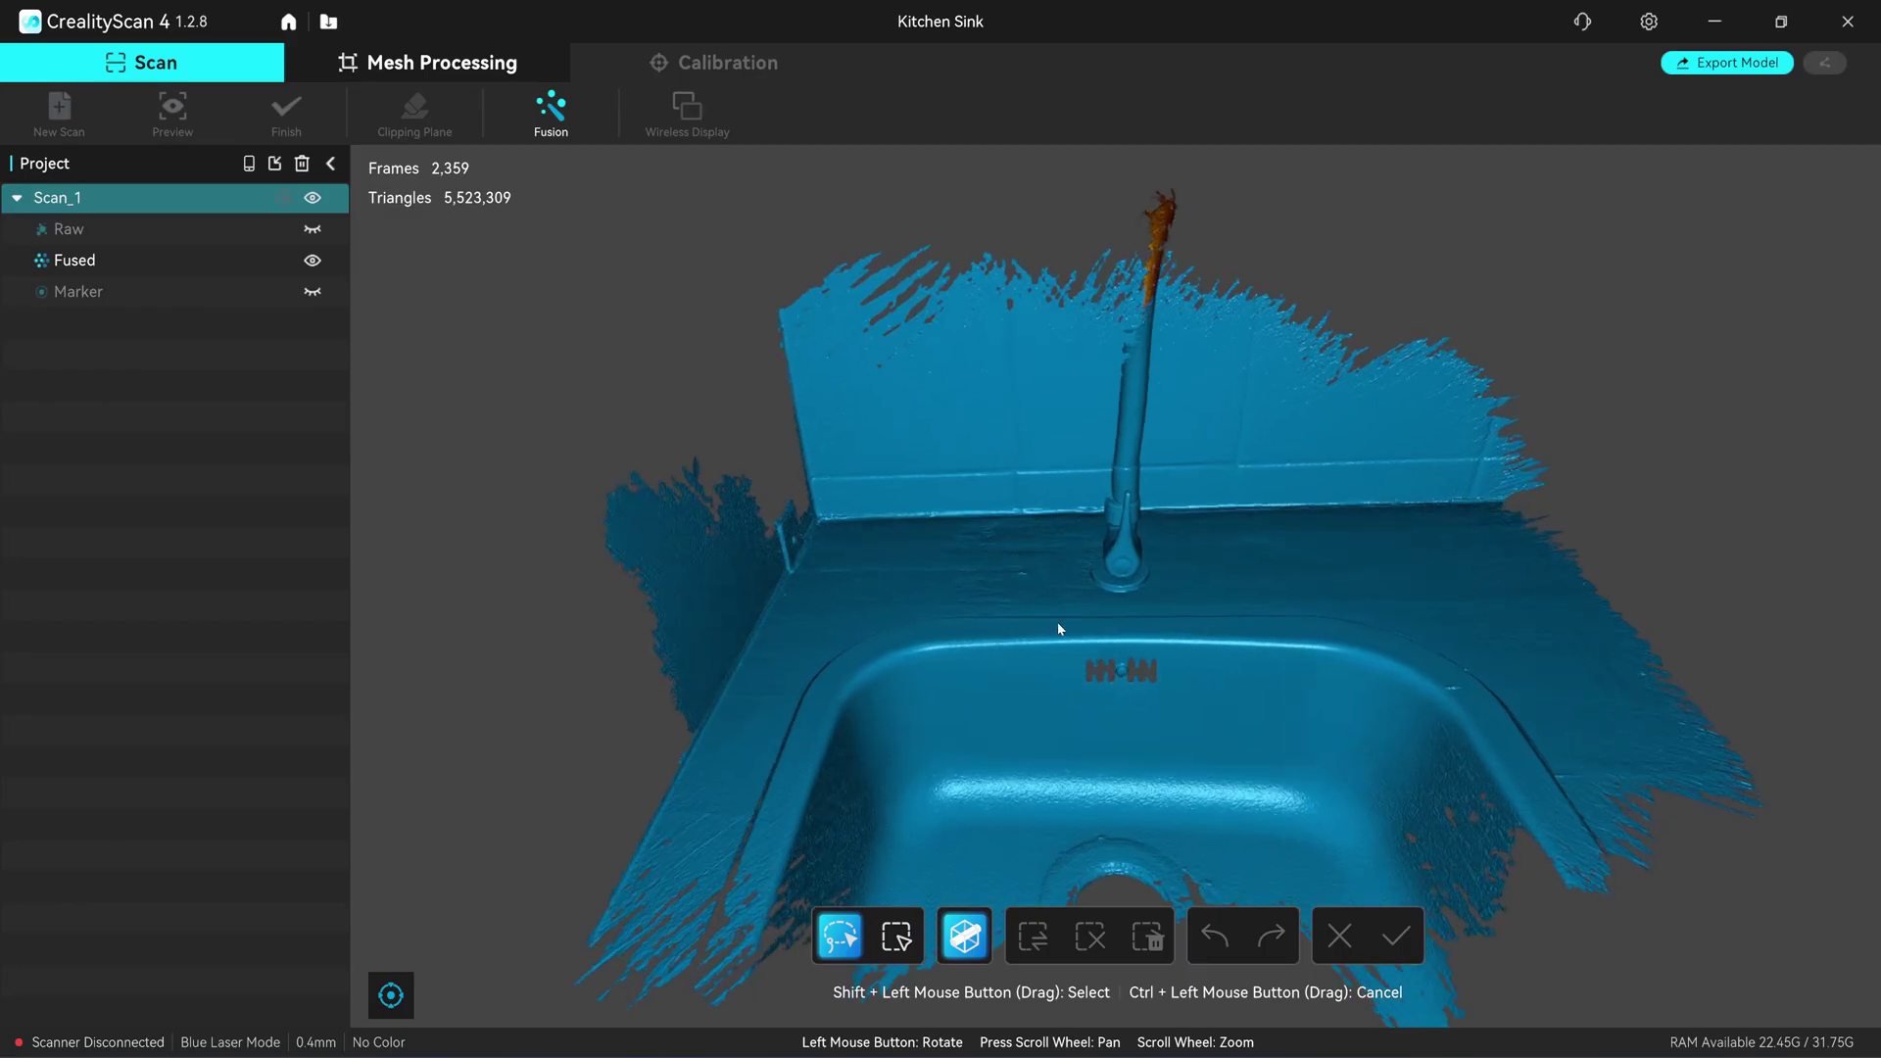
drag(1054, 625, 1233, 676)
scroll(1107, 666, down, 6)
click(1727, 63)
click(470, 451)
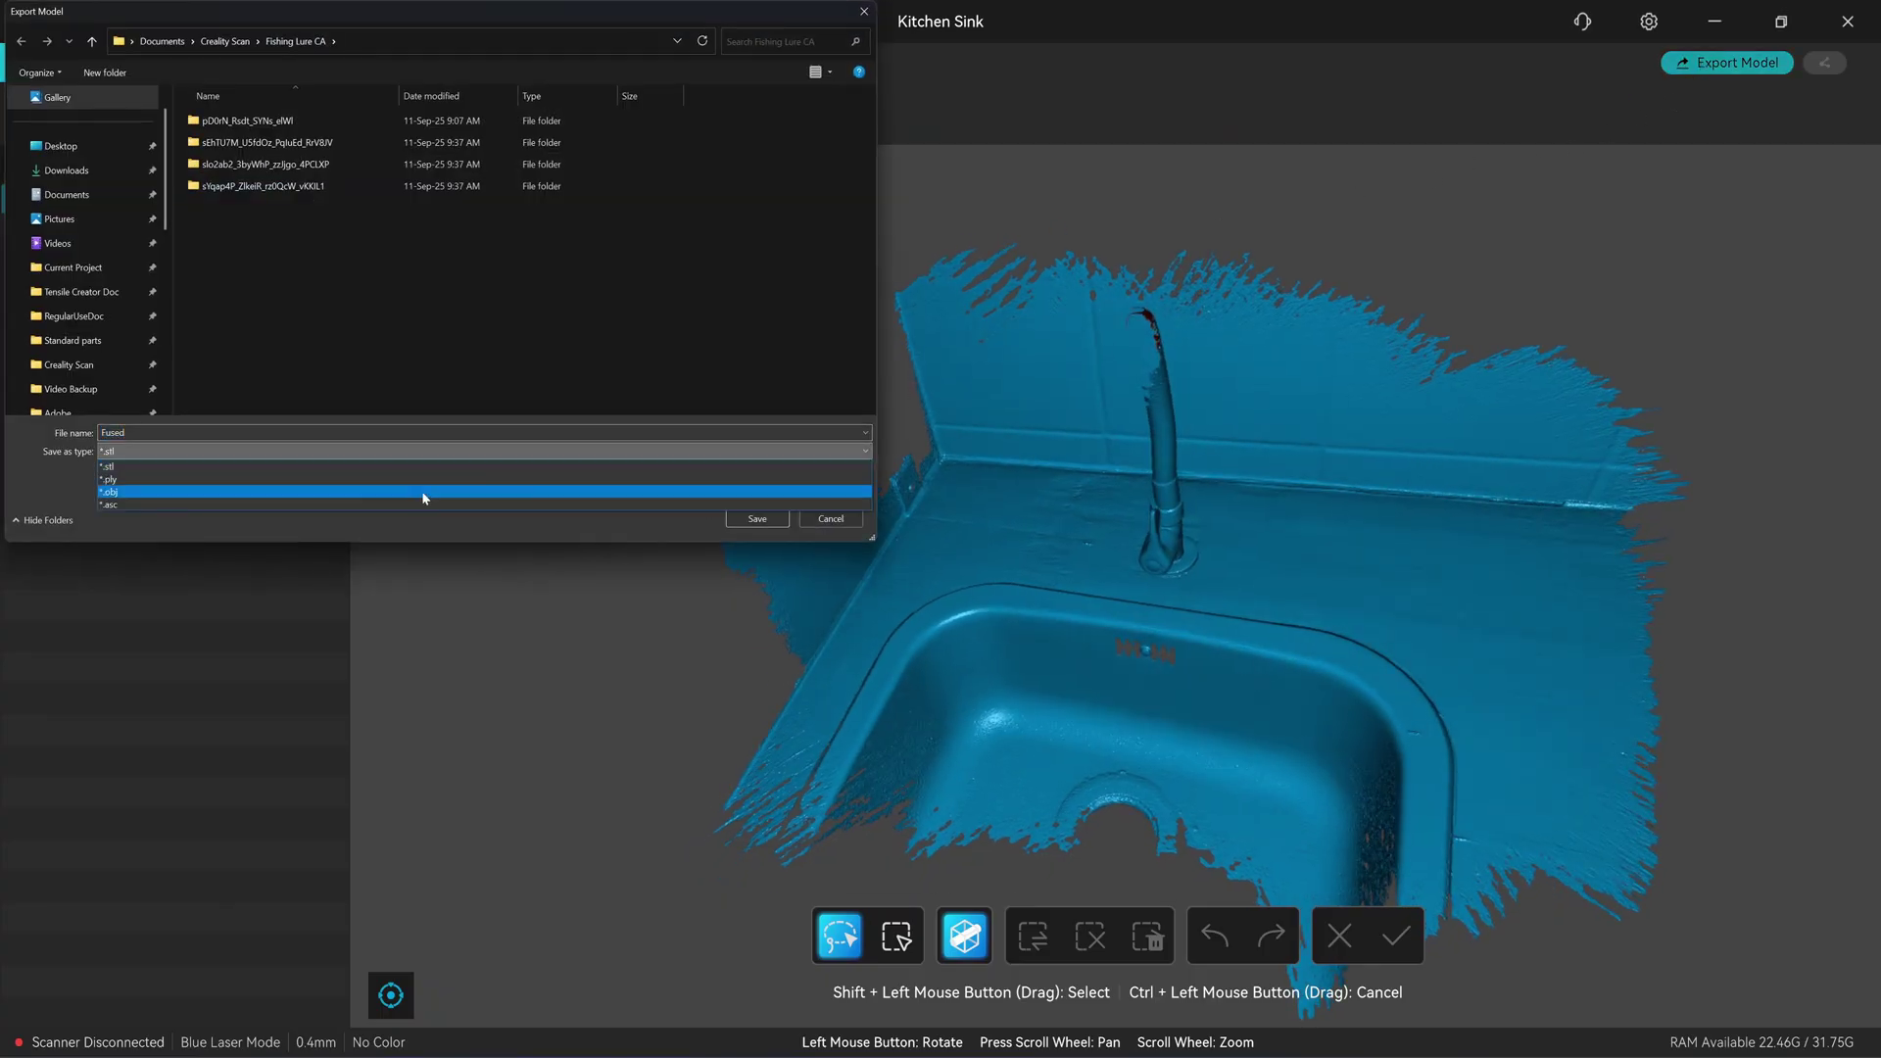
click(129, 508)
click(830, 519)
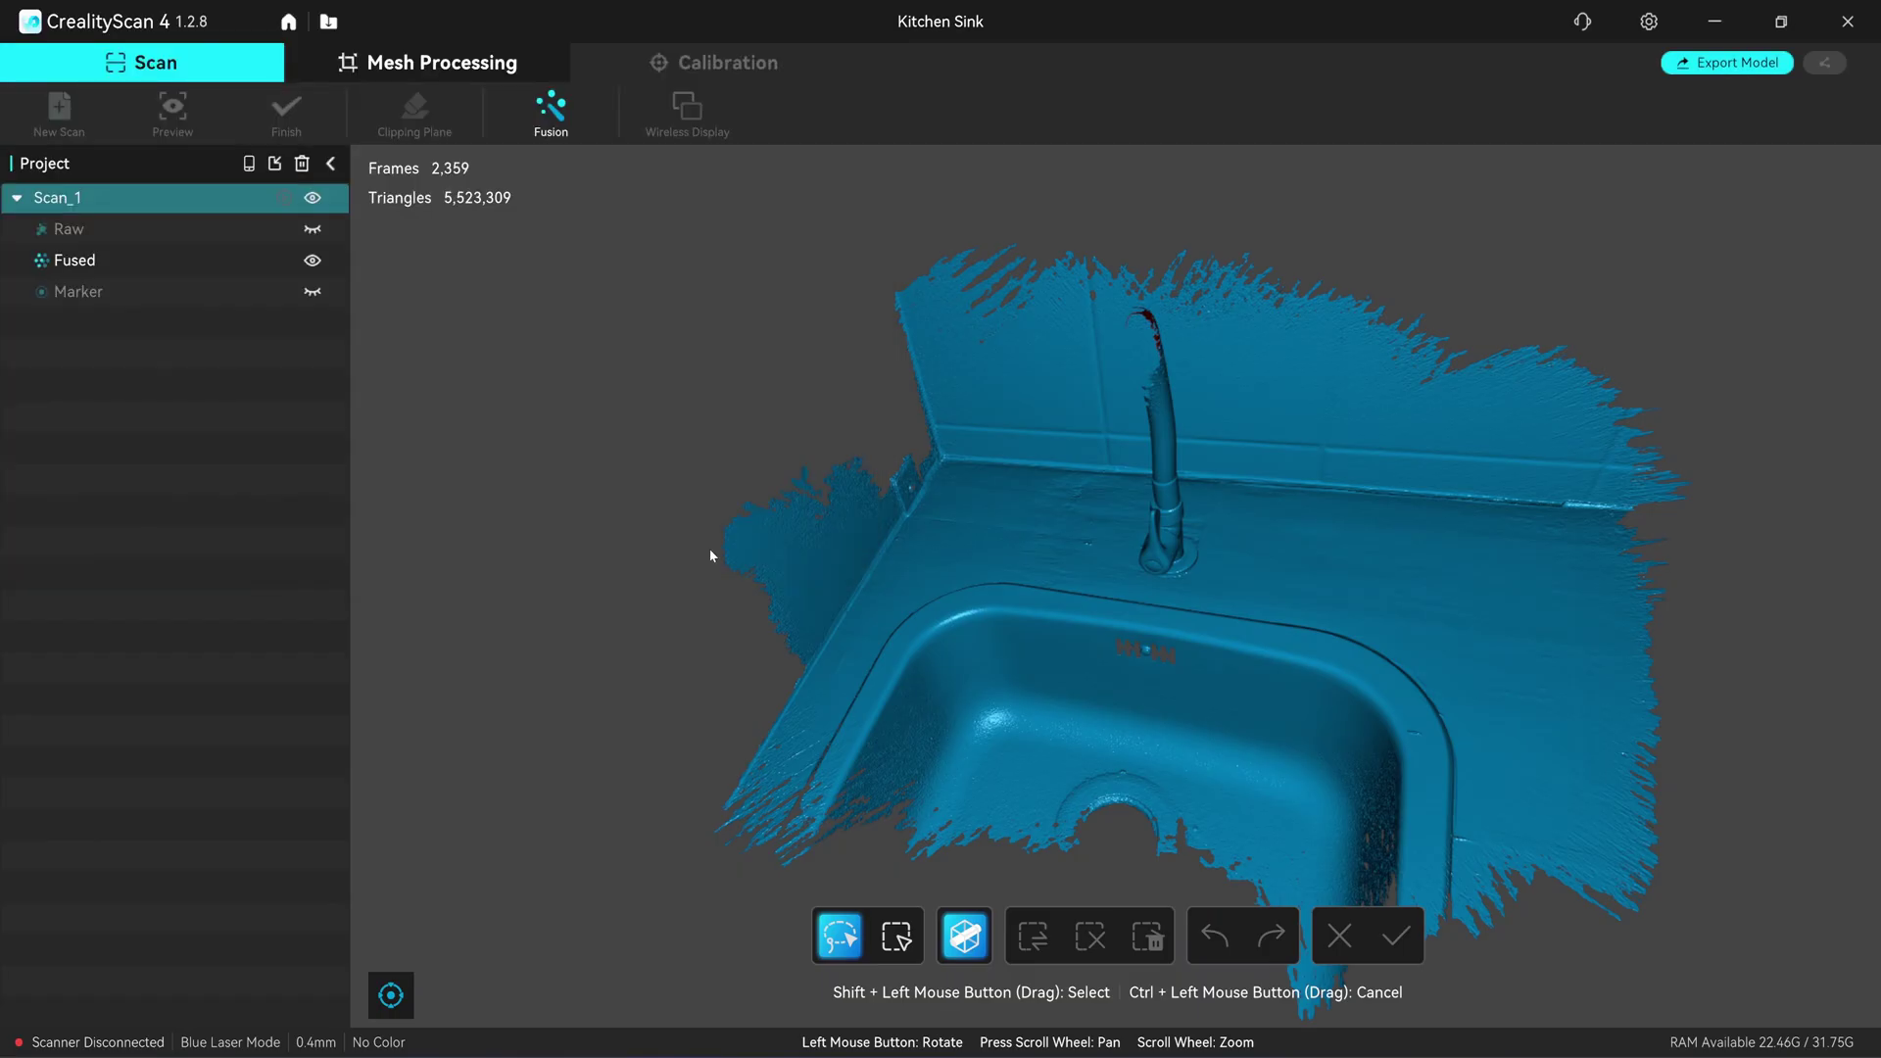
Compare the scan's capture resolution with the Fusion resolution setting and look over the whole fused model
drag(911, 592, 989, 588)
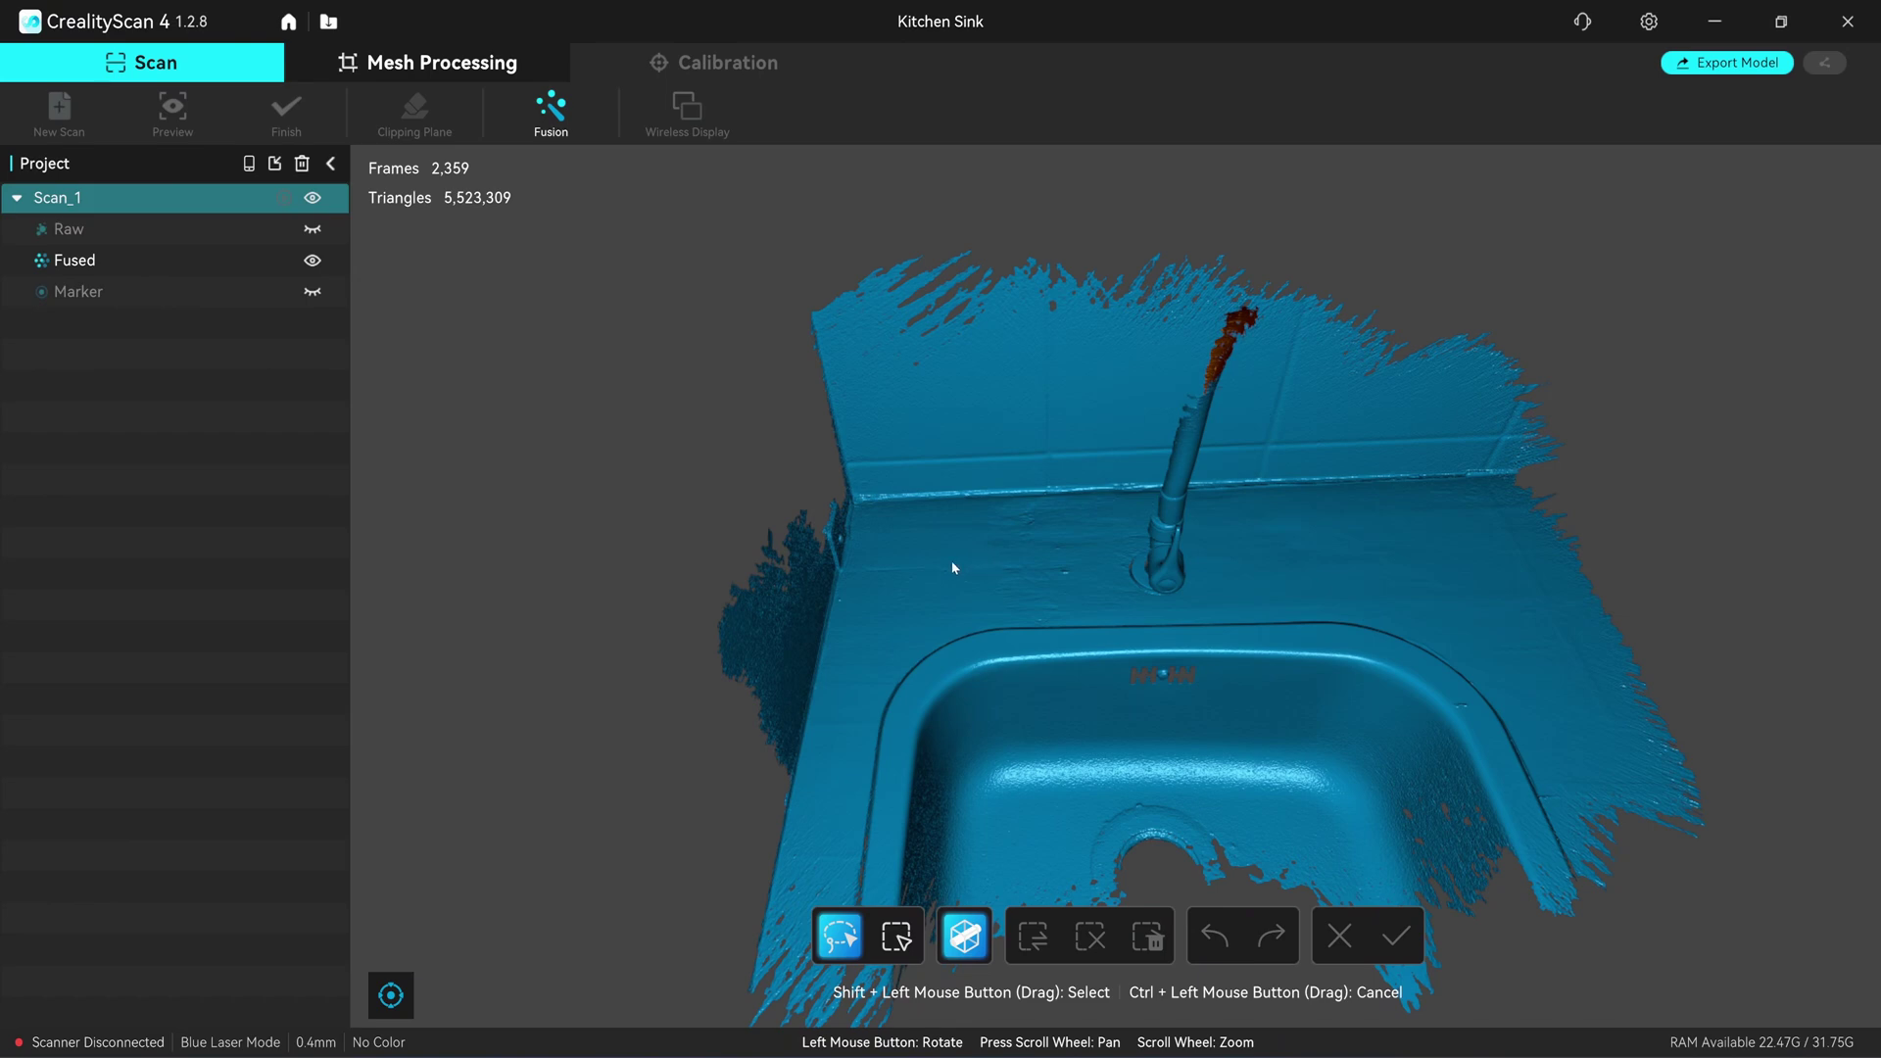
click(327, 1046)
click(551, 110)
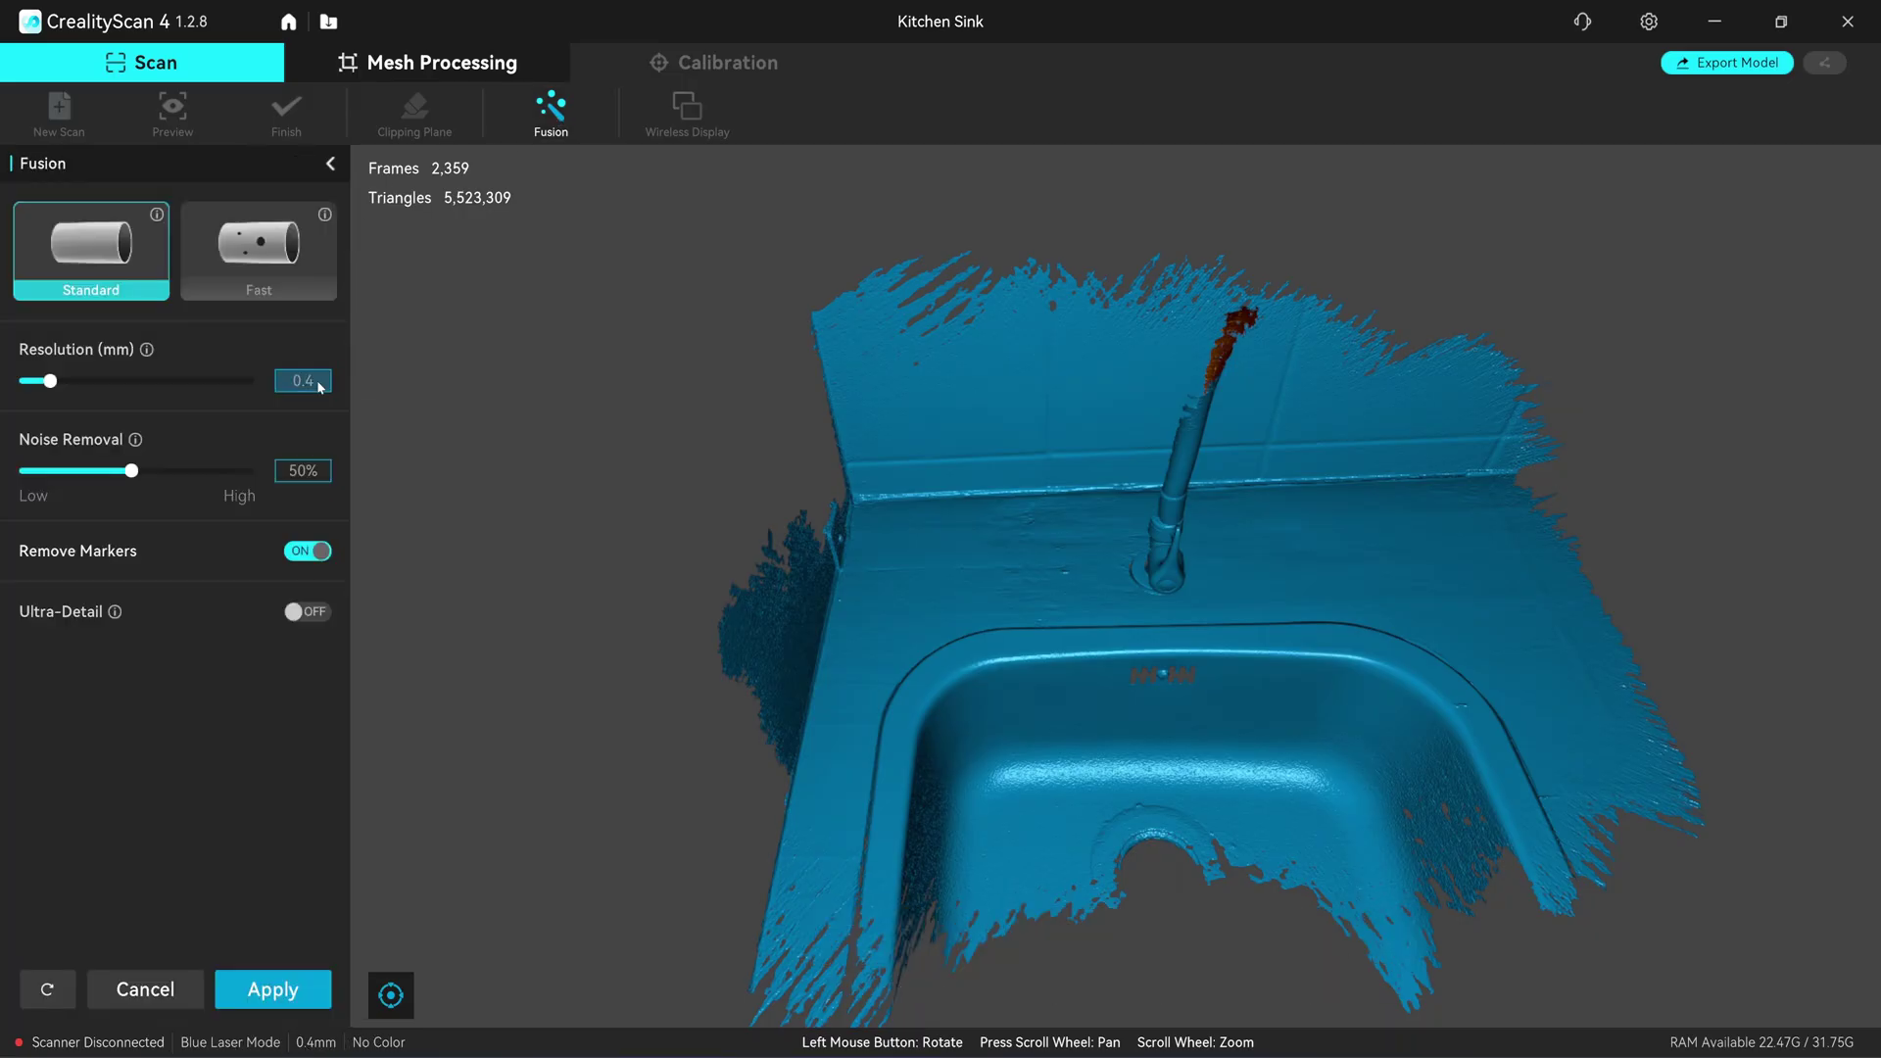
click(192, 992)
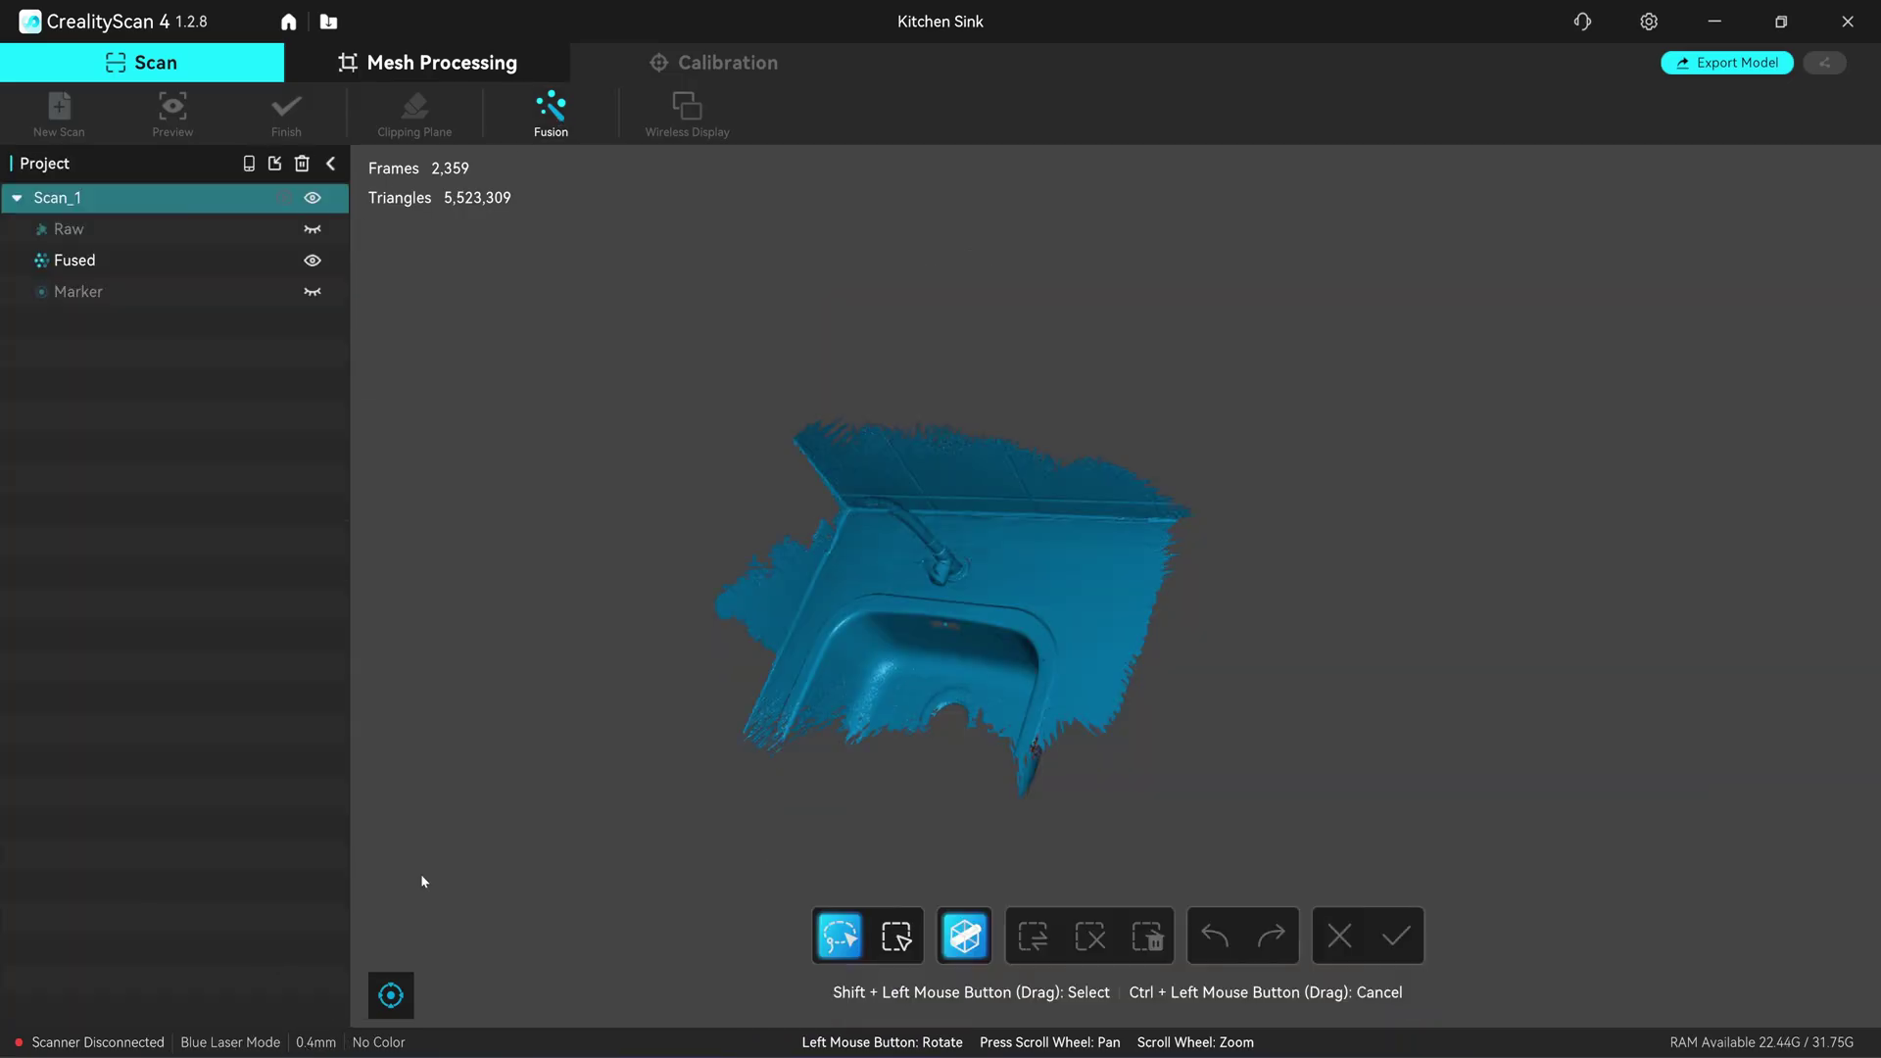
drag(743, 791, 1073, 613)
scroll(1074, 613, up, 3)
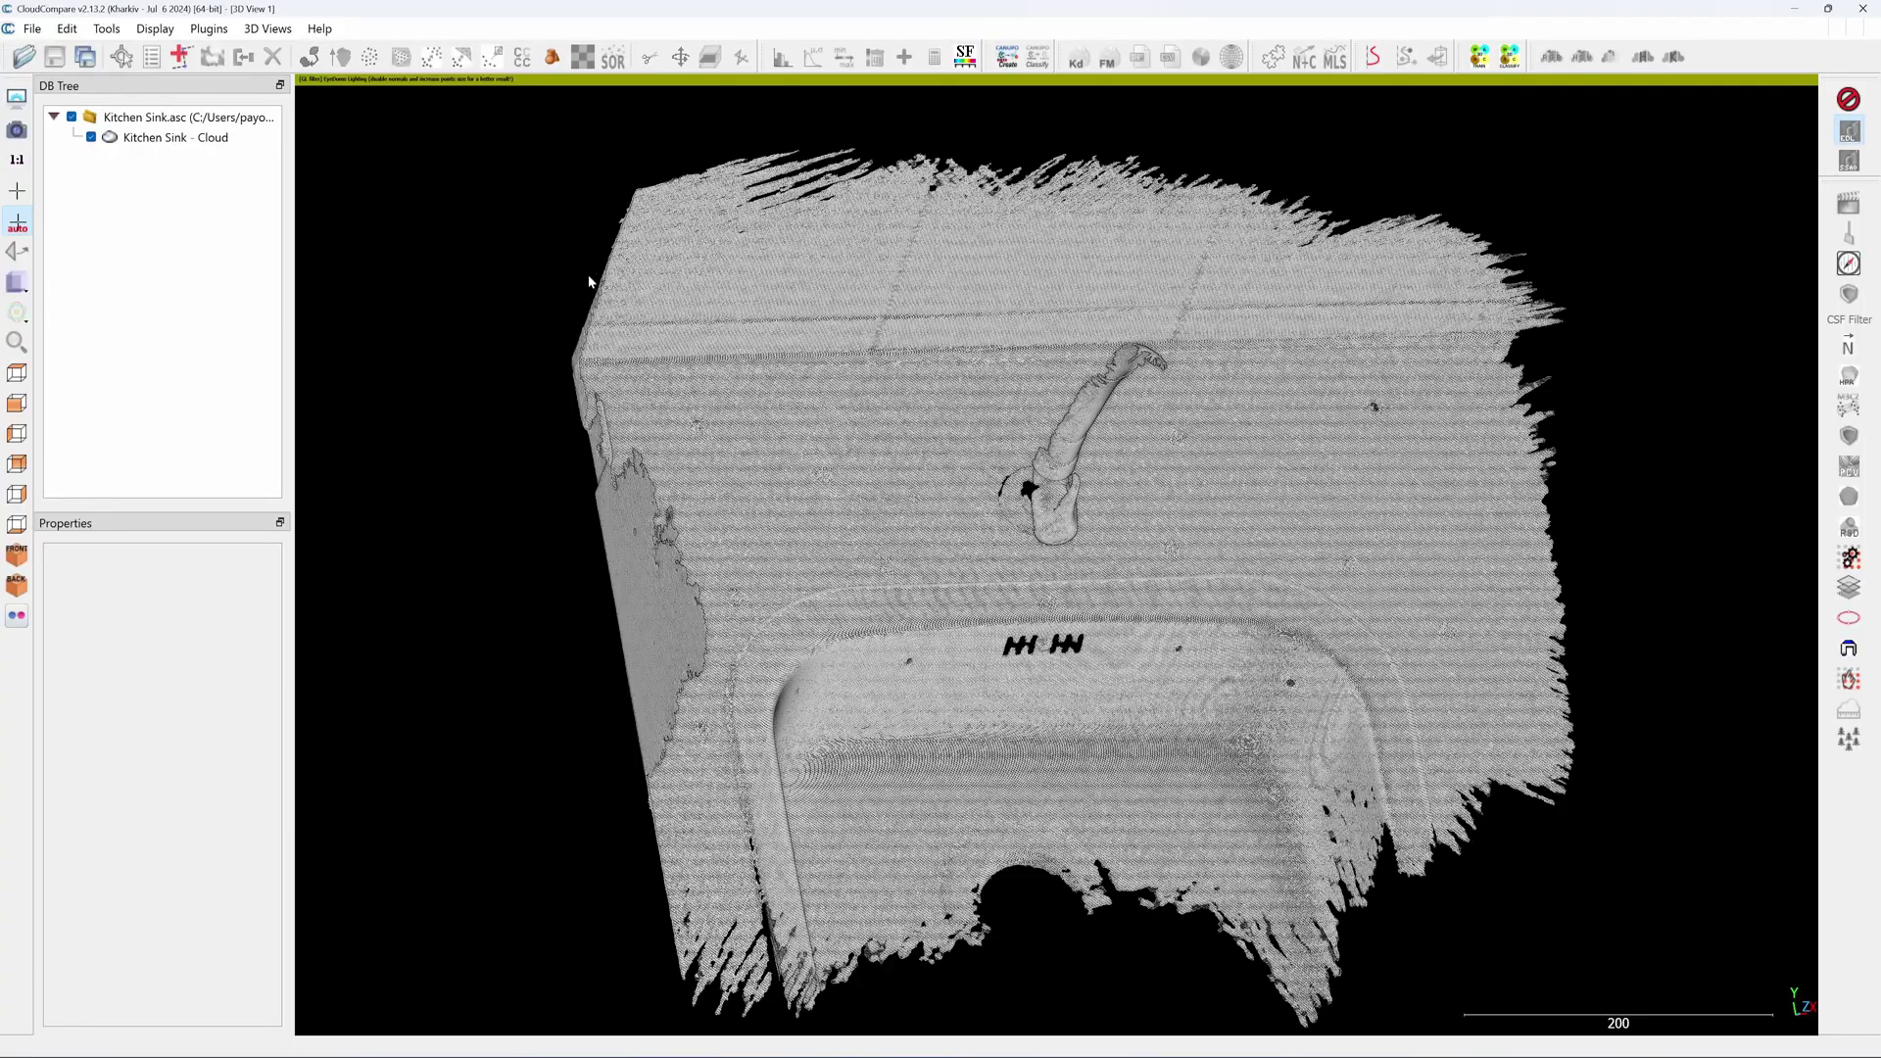
Measure the distance between two neighbouring points in the Kitchen Sink cloud
drag(578, 299, 1055, 538)
scroll(1025, 480, up, 2)
scroll(1054, 538, up, 3)
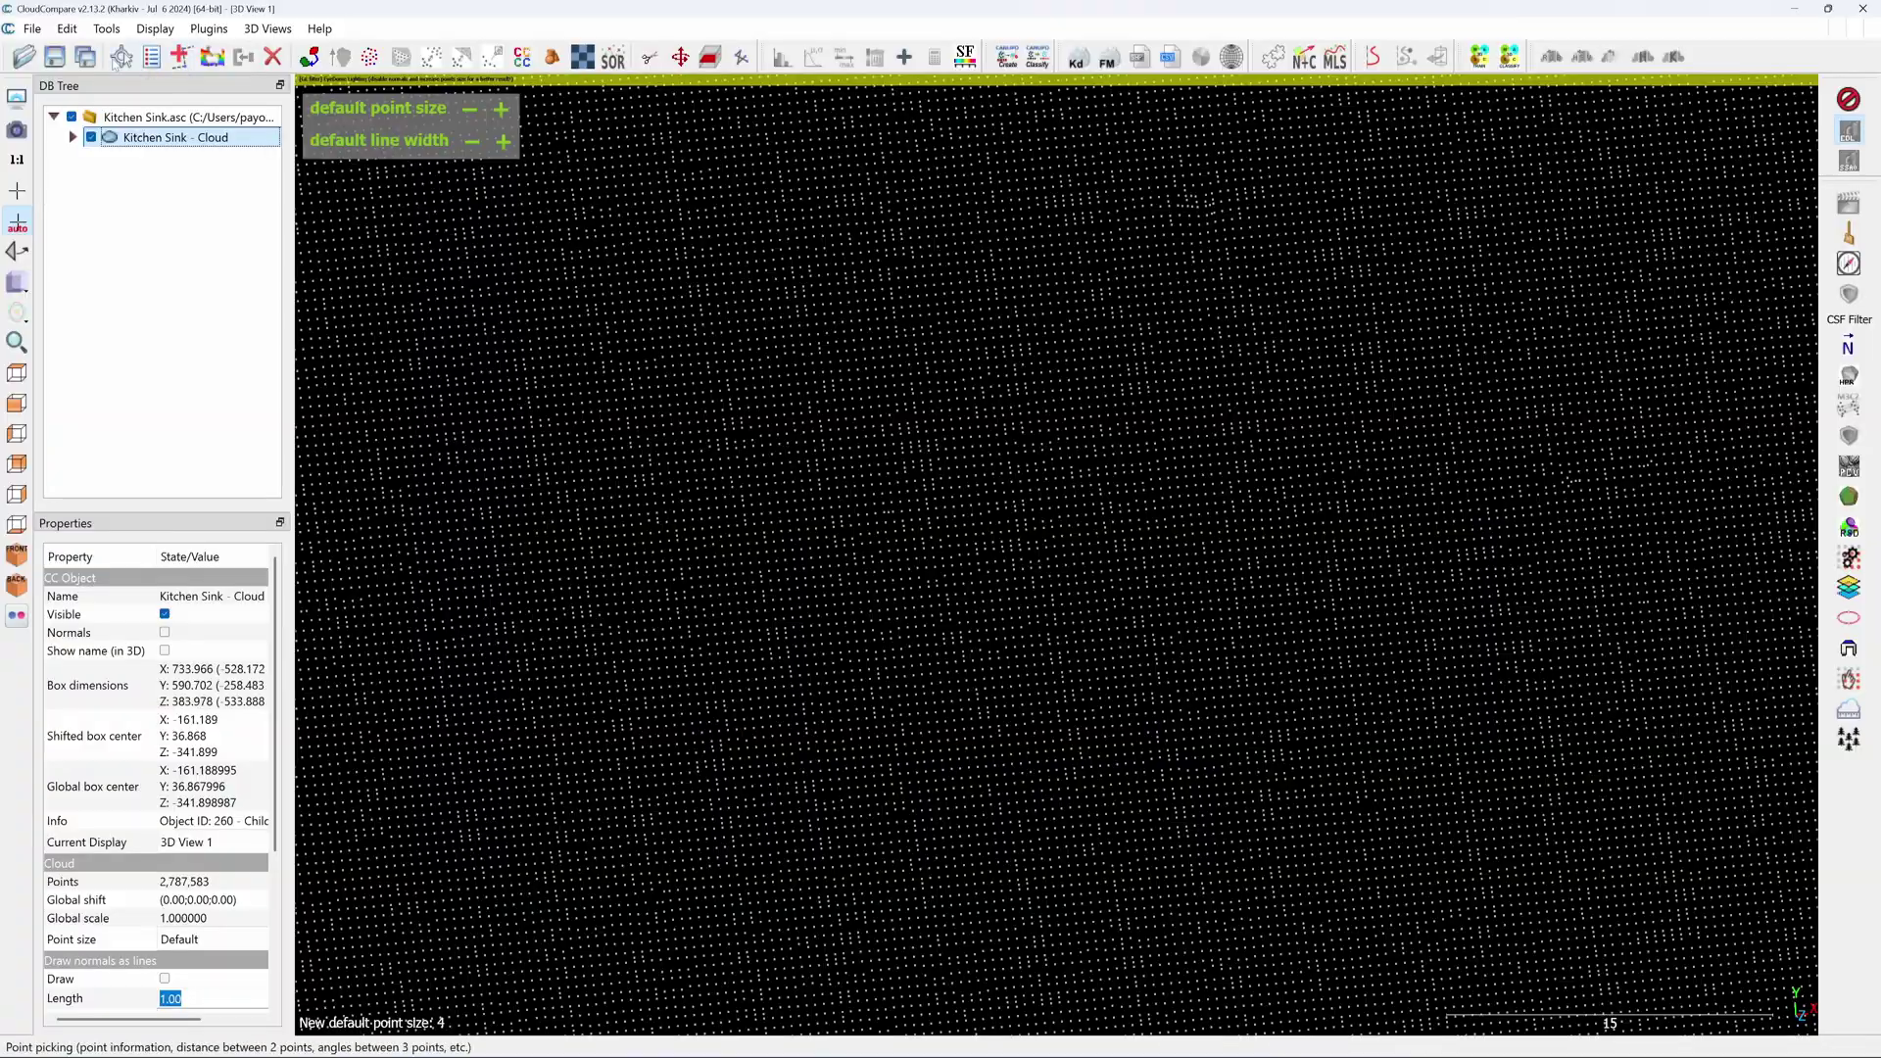
click(123, 51)
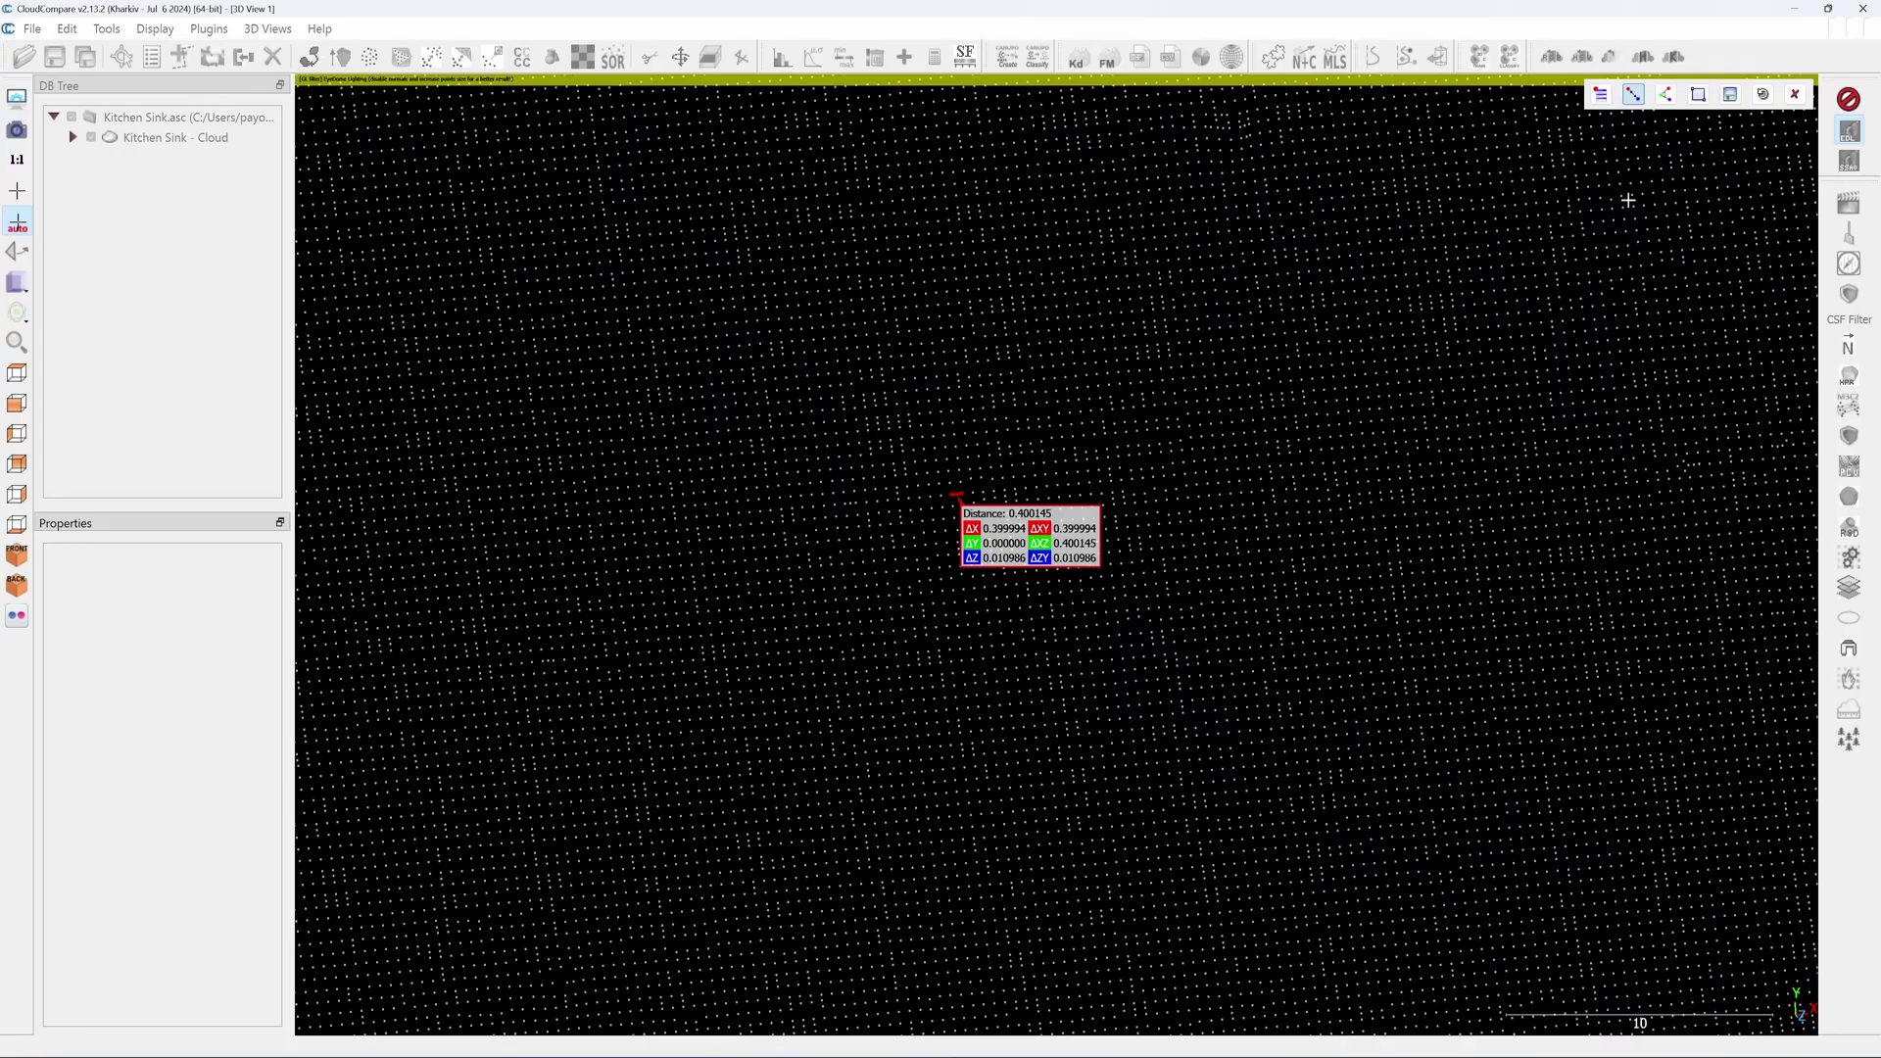
click(1795, 94)
Level the Kitchen Sink cloud by picking three points on the countertop as the floor plane
drag(484, 243, 40, 262)
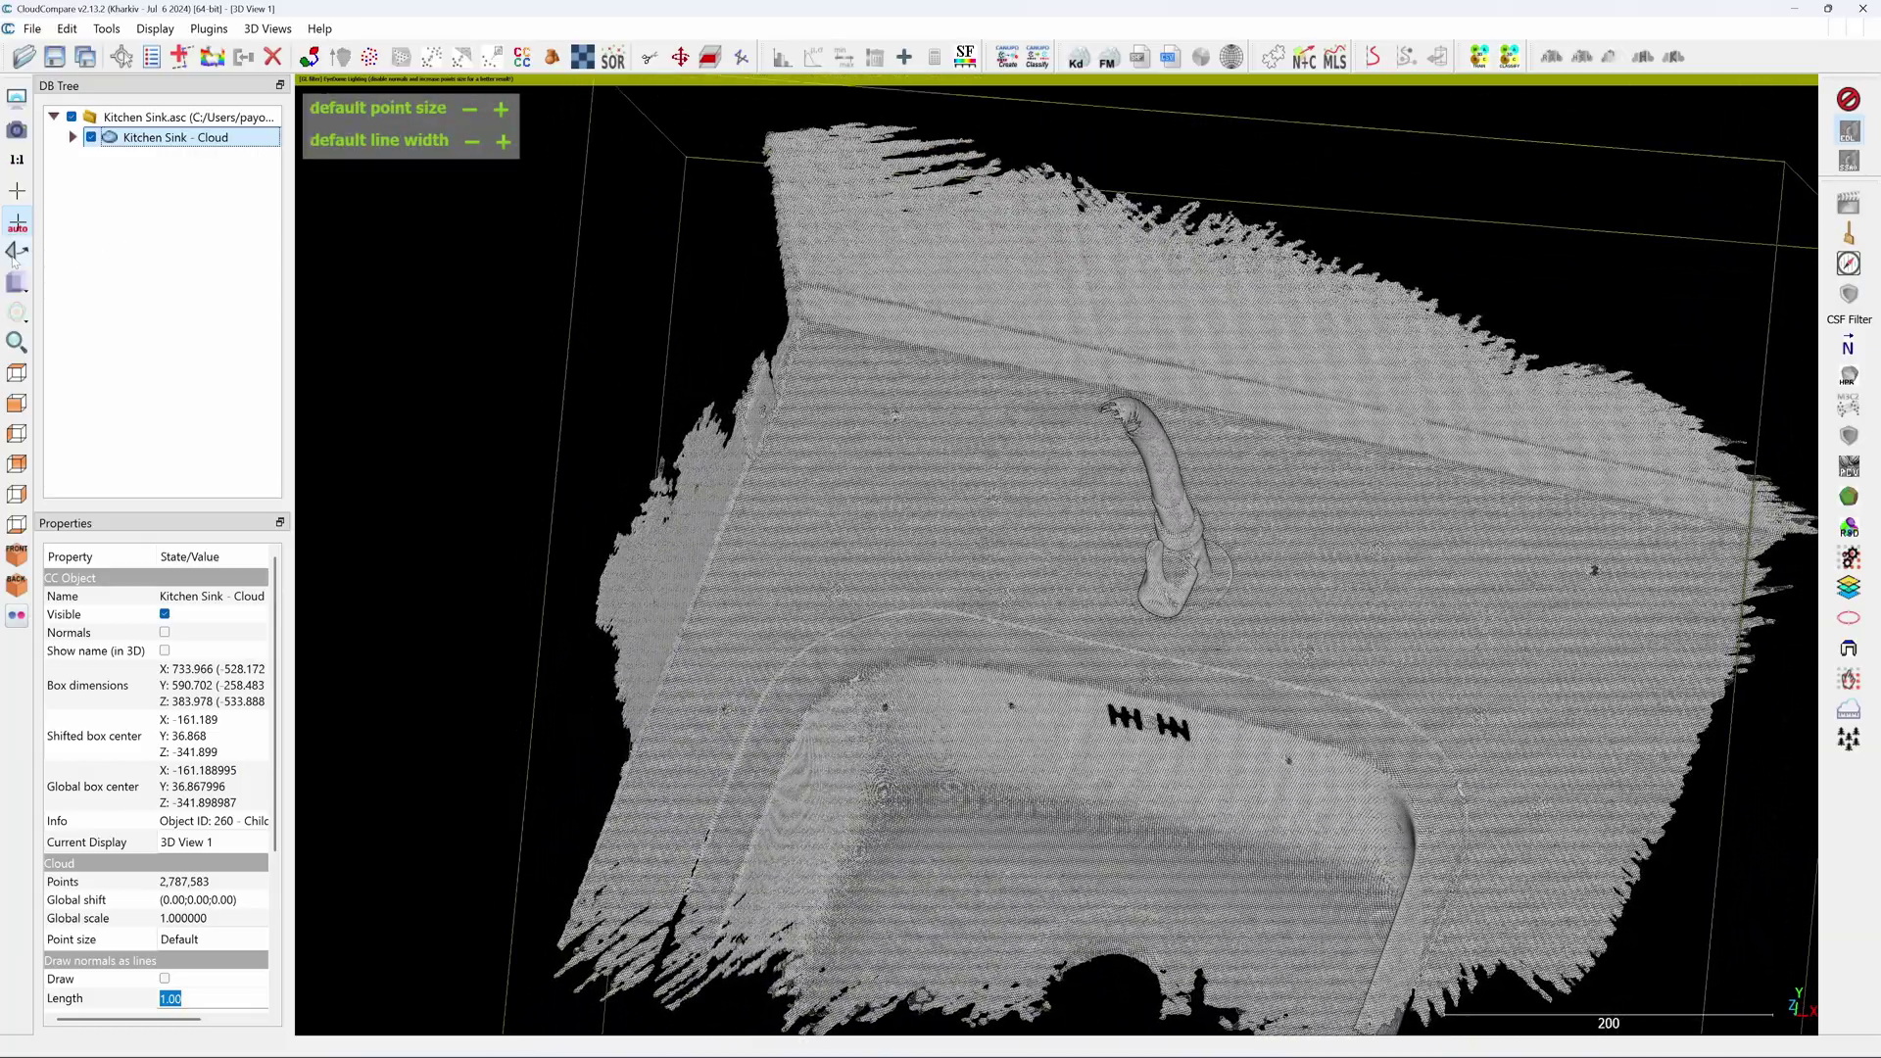
click(16, 251)
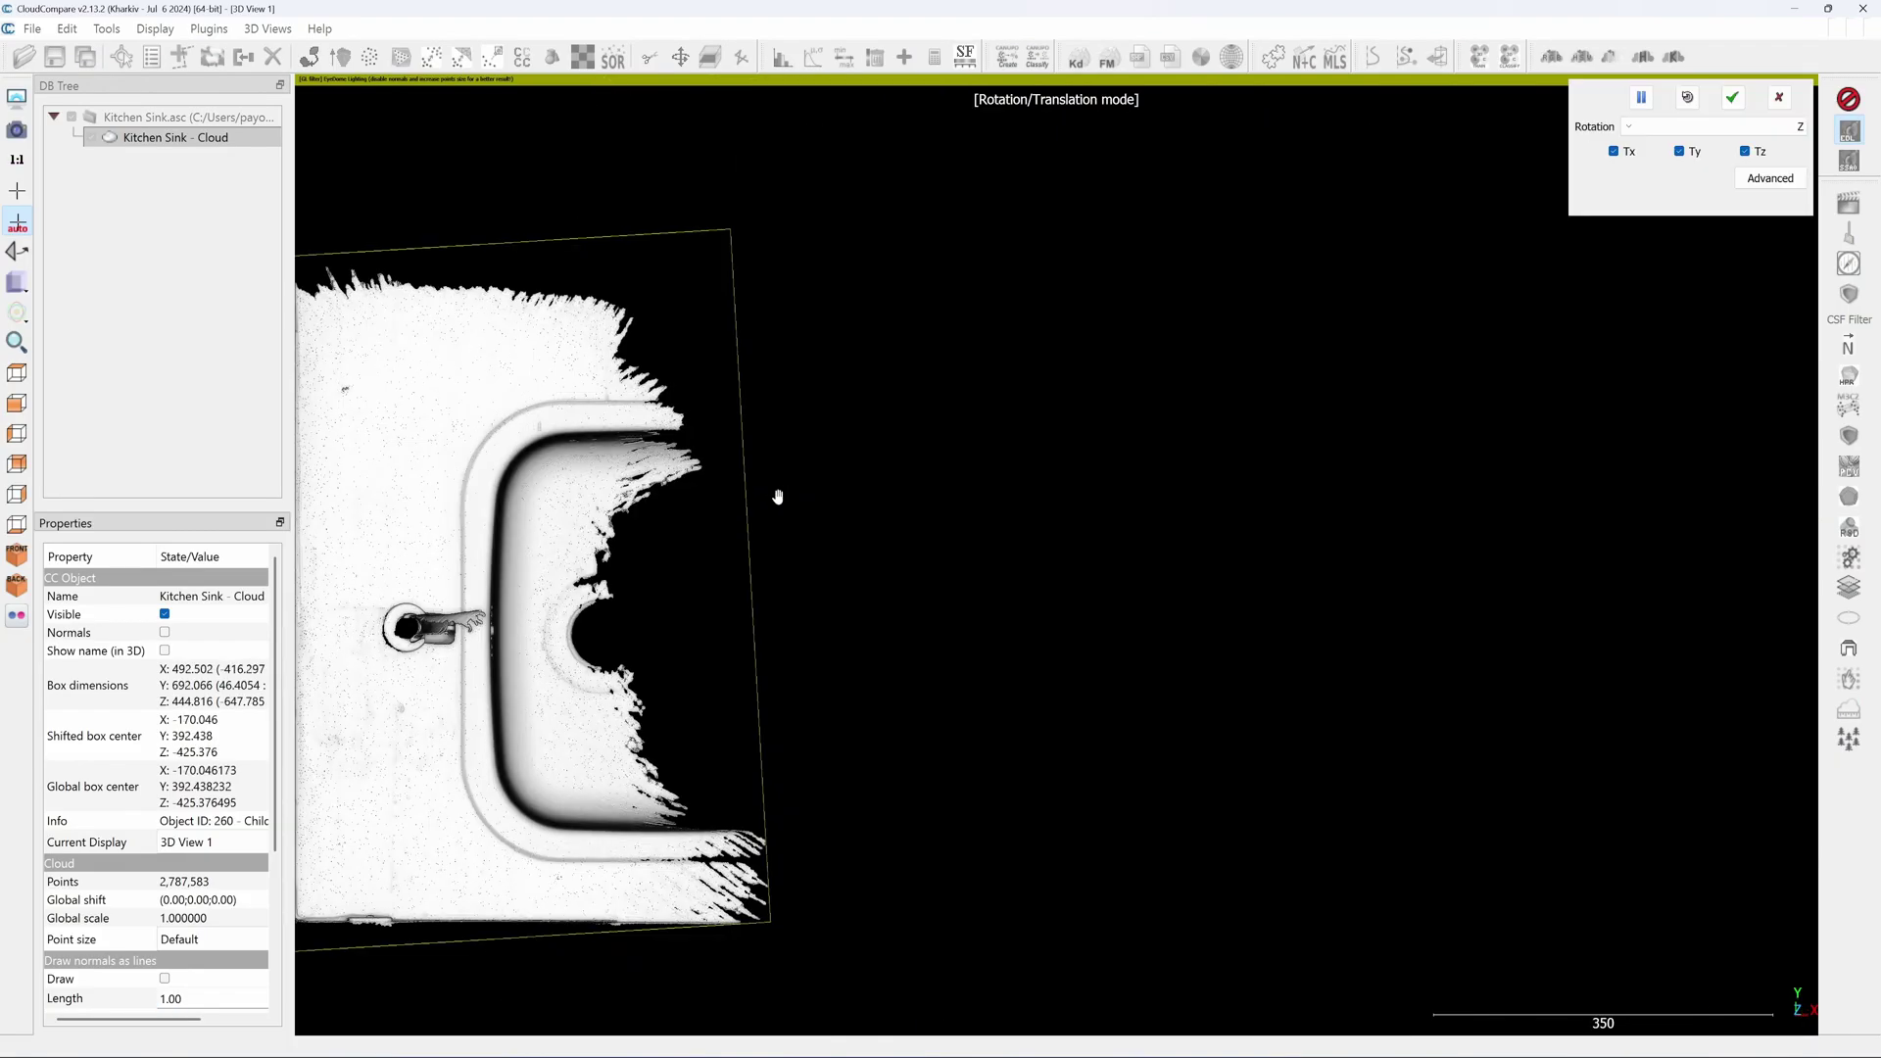
right_drag(777, 496, 777, 495)
drag(777, 495, 774, 494)
right_drag(774, 494, 1223, 477)
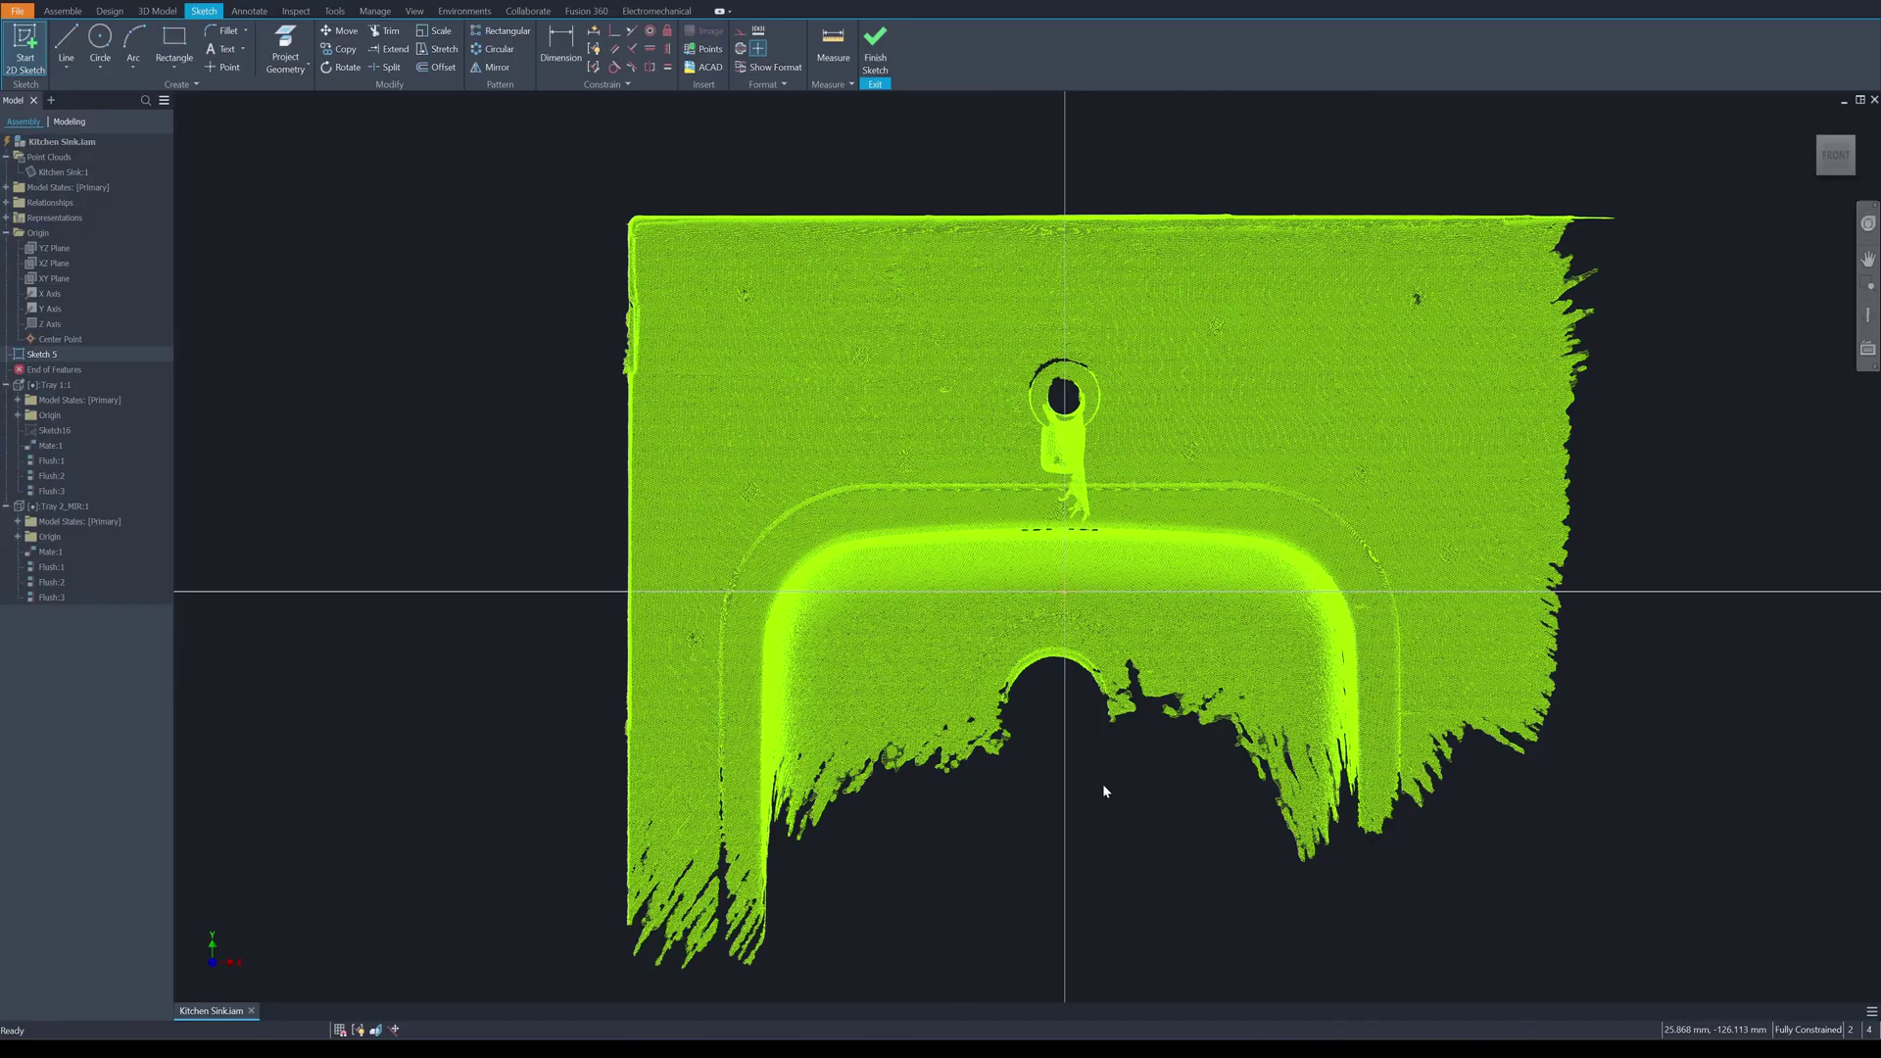
Examine how the point cloud's faucet hole and sink outline line up with the sketch origin and vertical axis
scroll(1102, 784, up, 5)
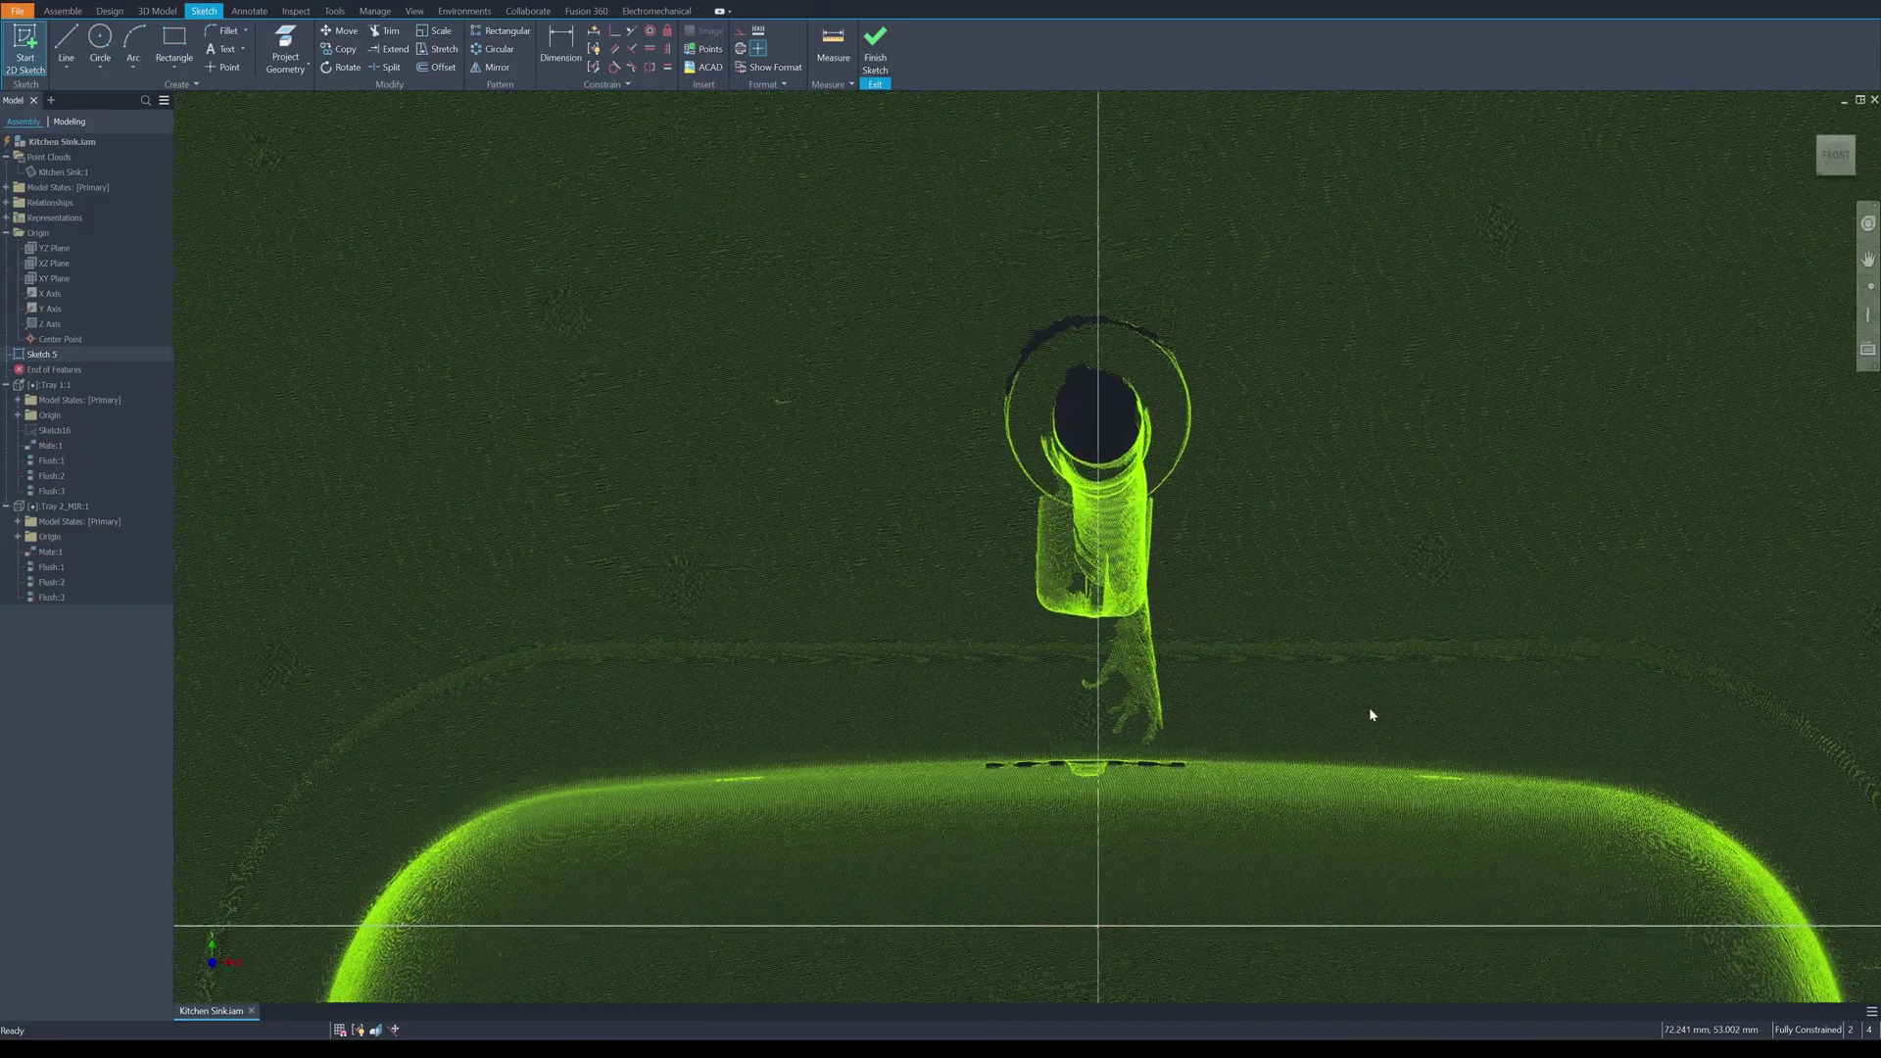
scroll(1331, 708, down, 2)
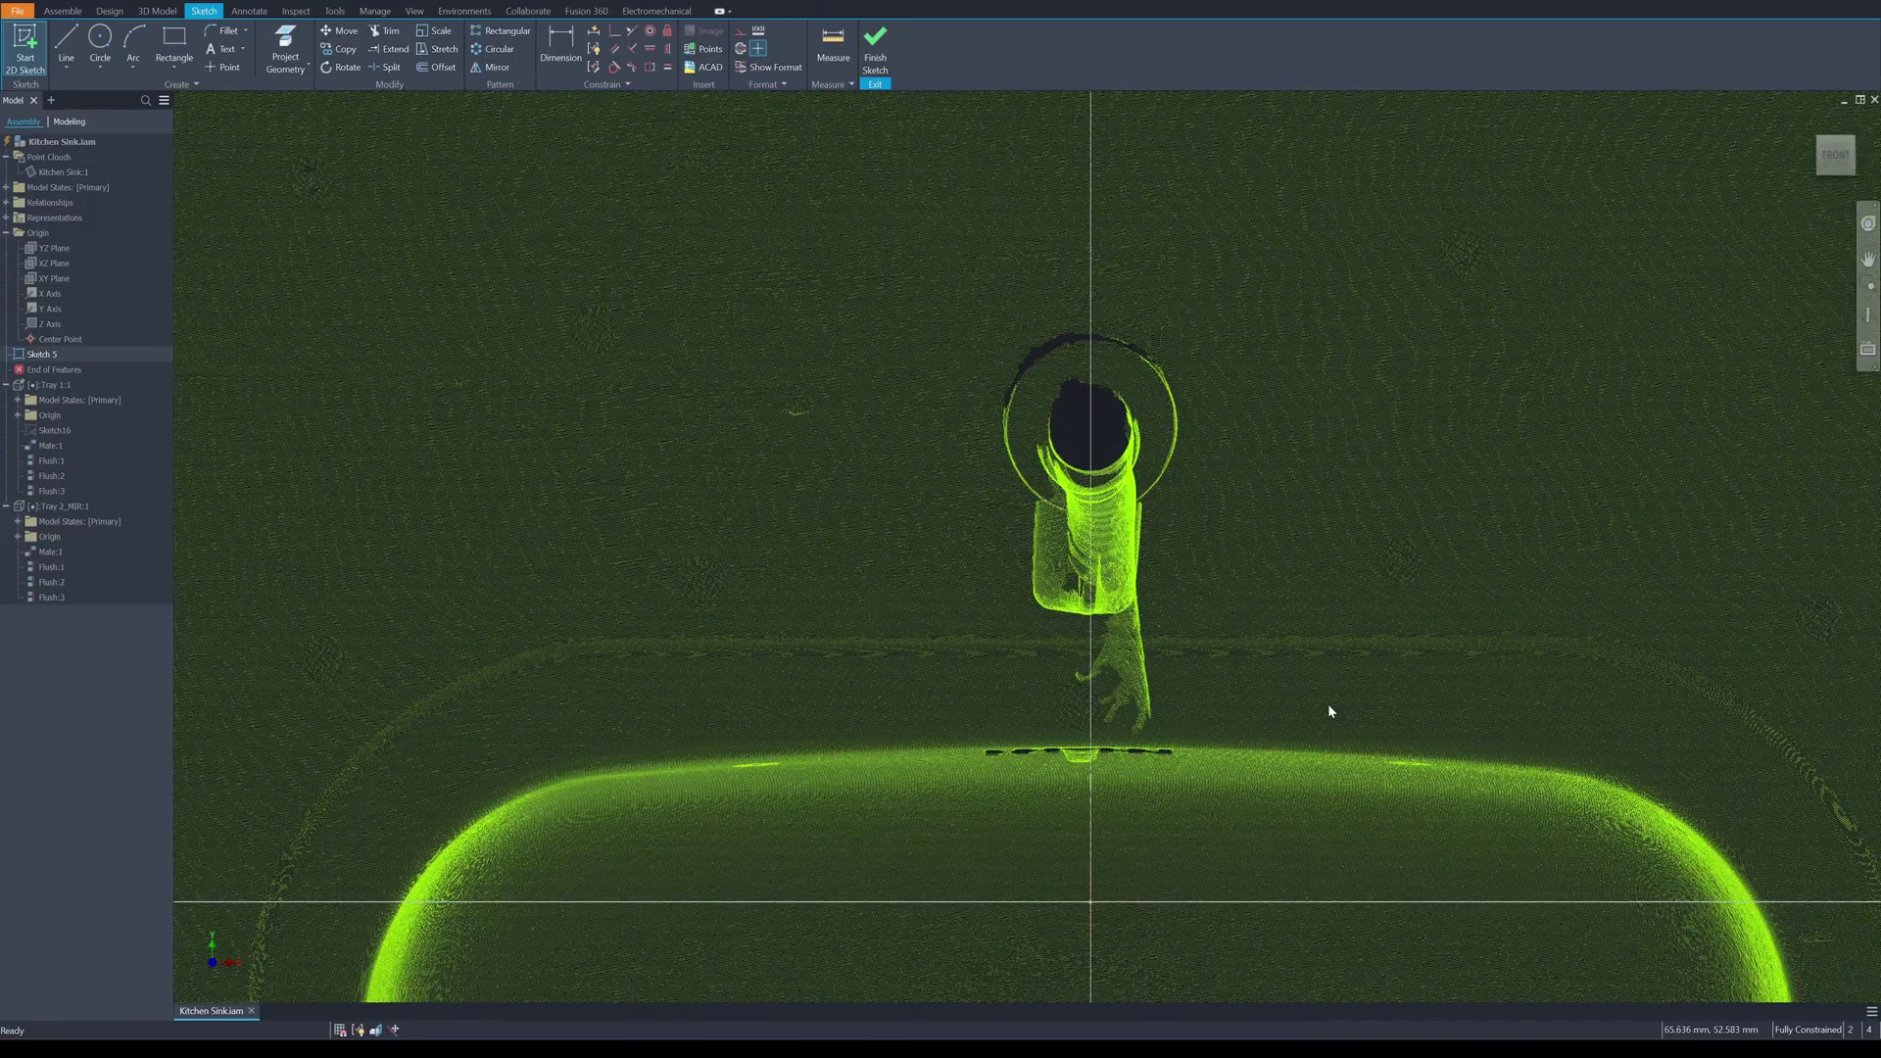
key(a)
scroll(1221, 618, up, 2)
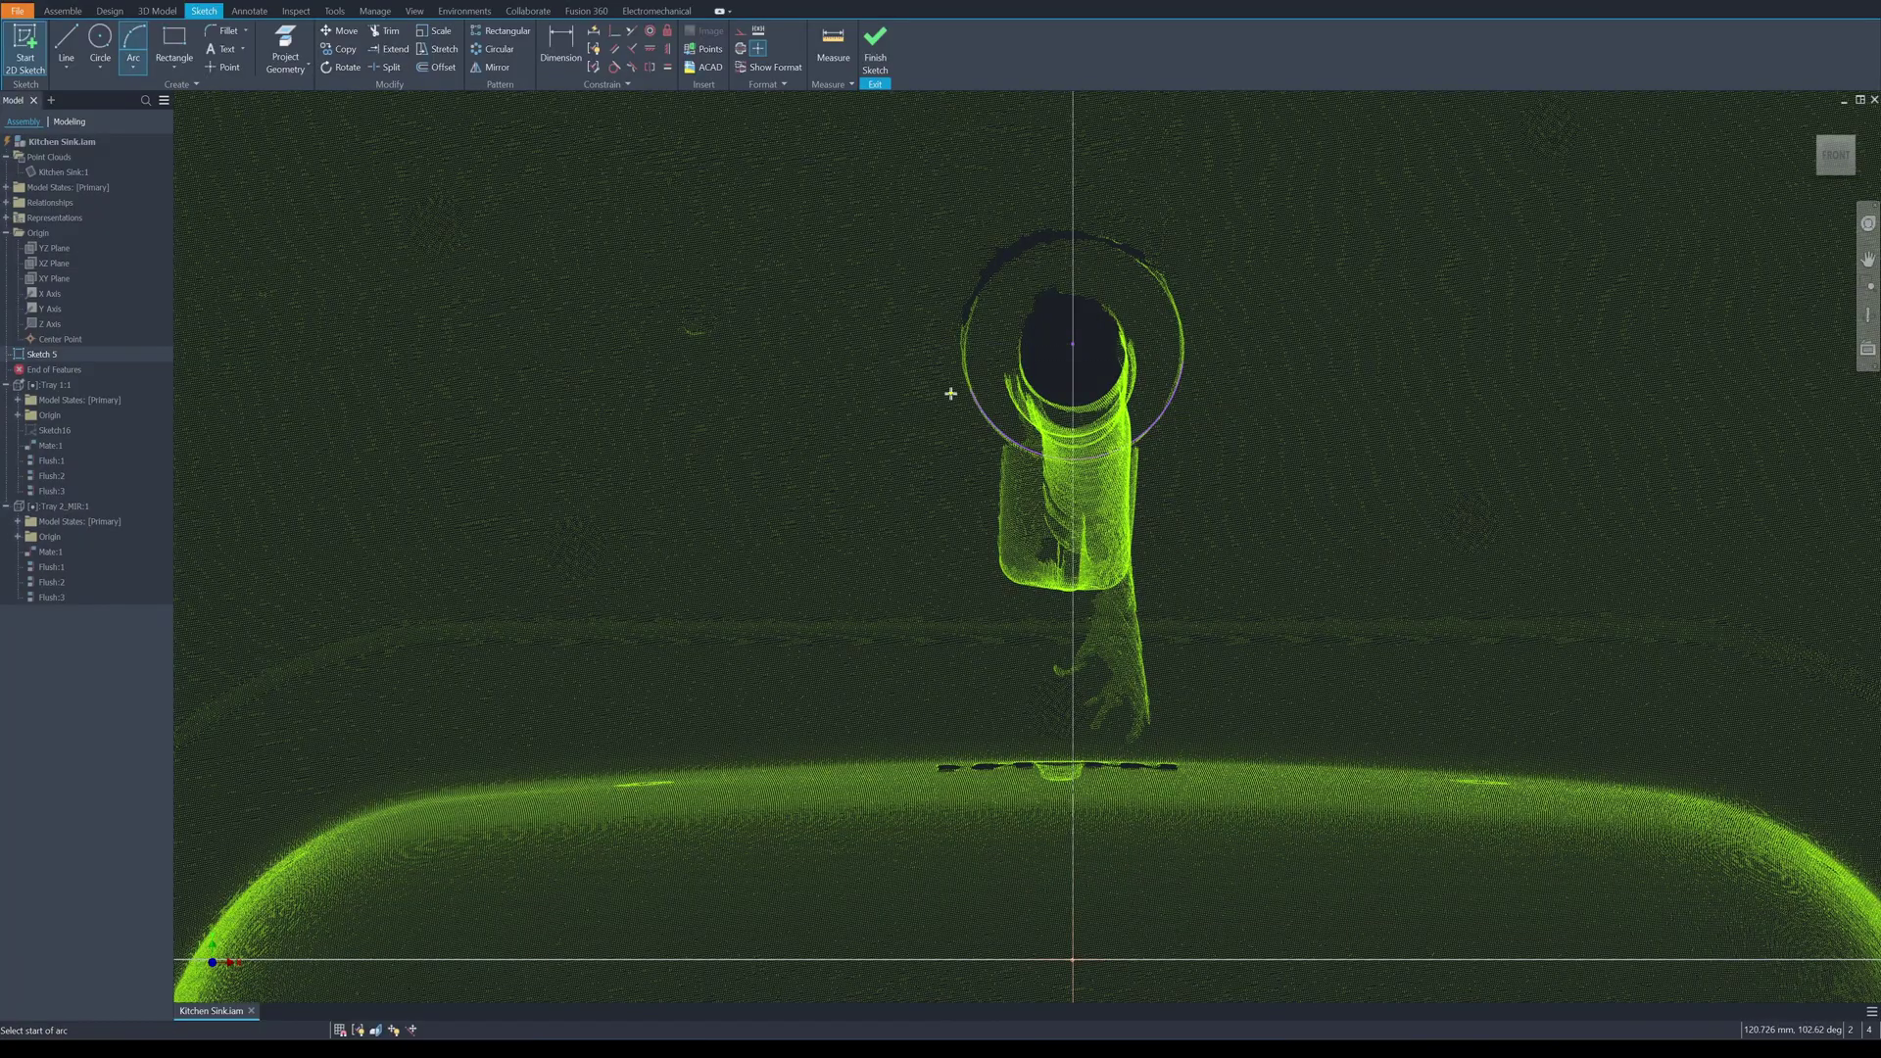
scroll(1167, 349, up, 3)
scroll(953, 340, down, 4)
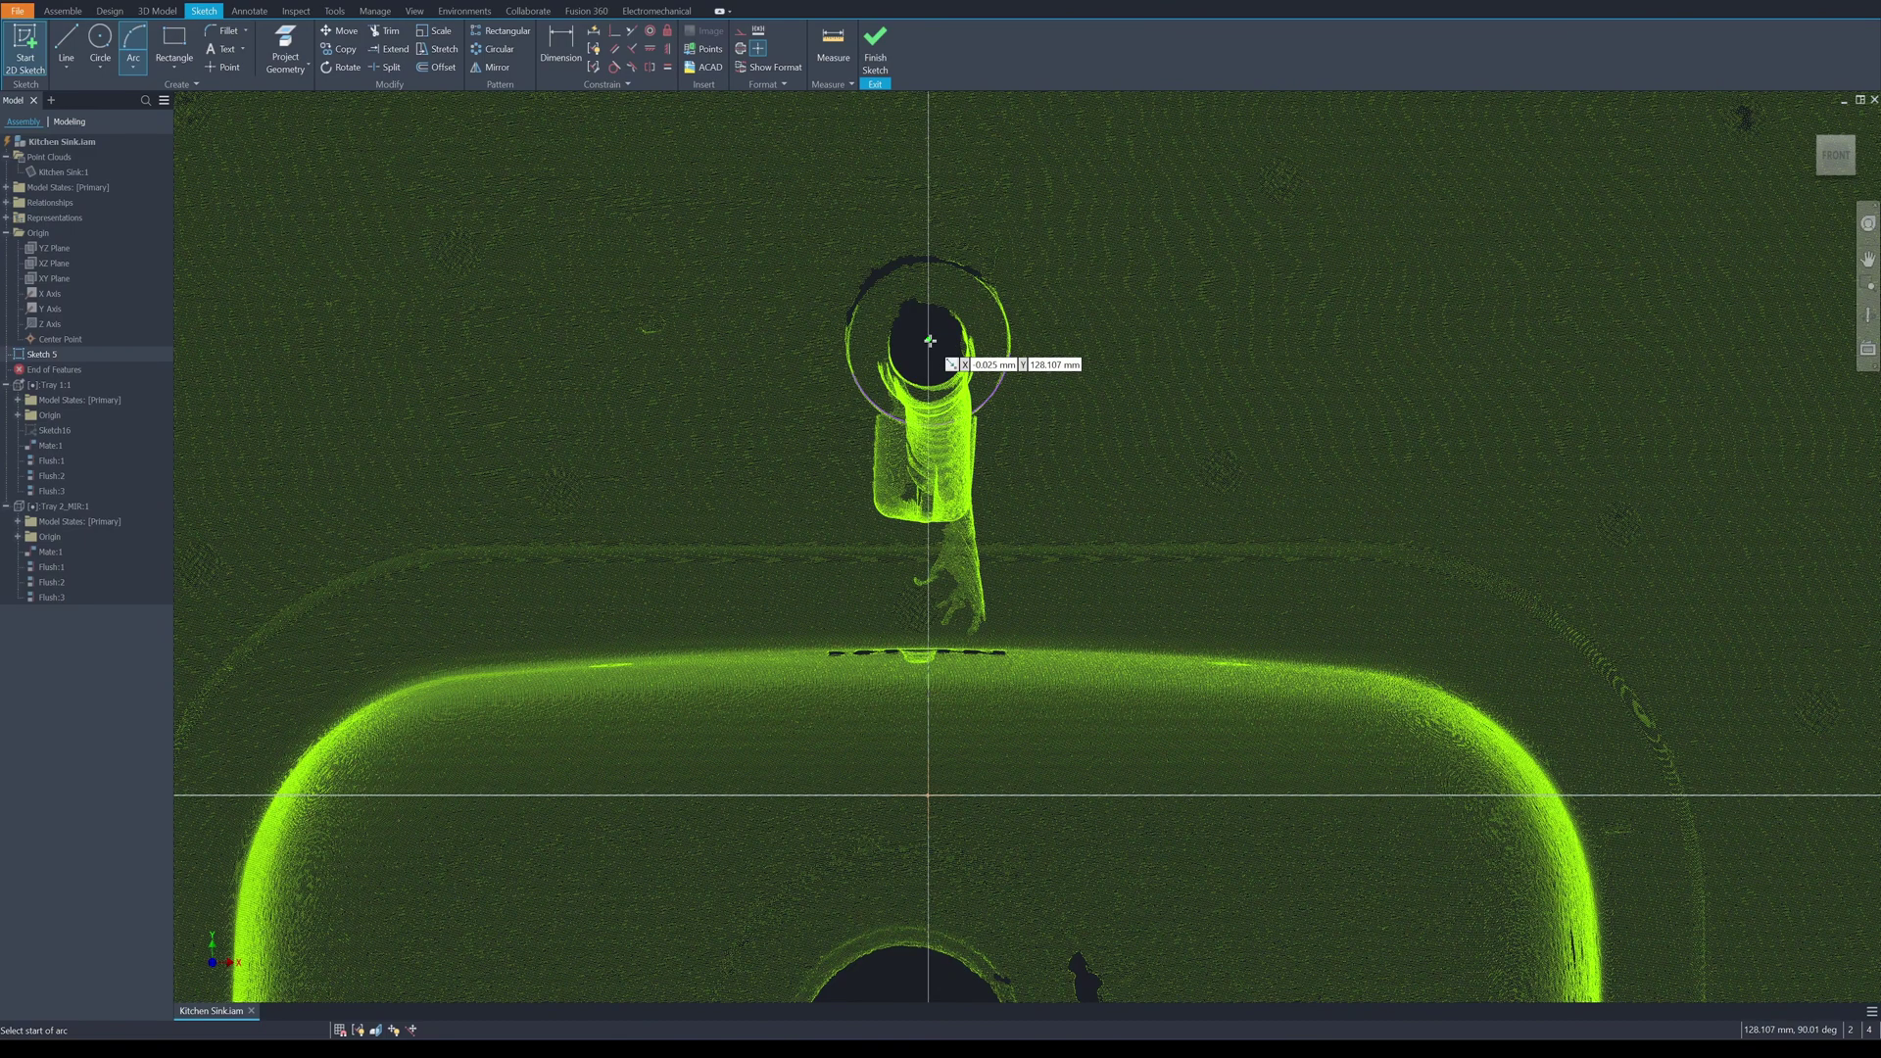
click(929, 340)
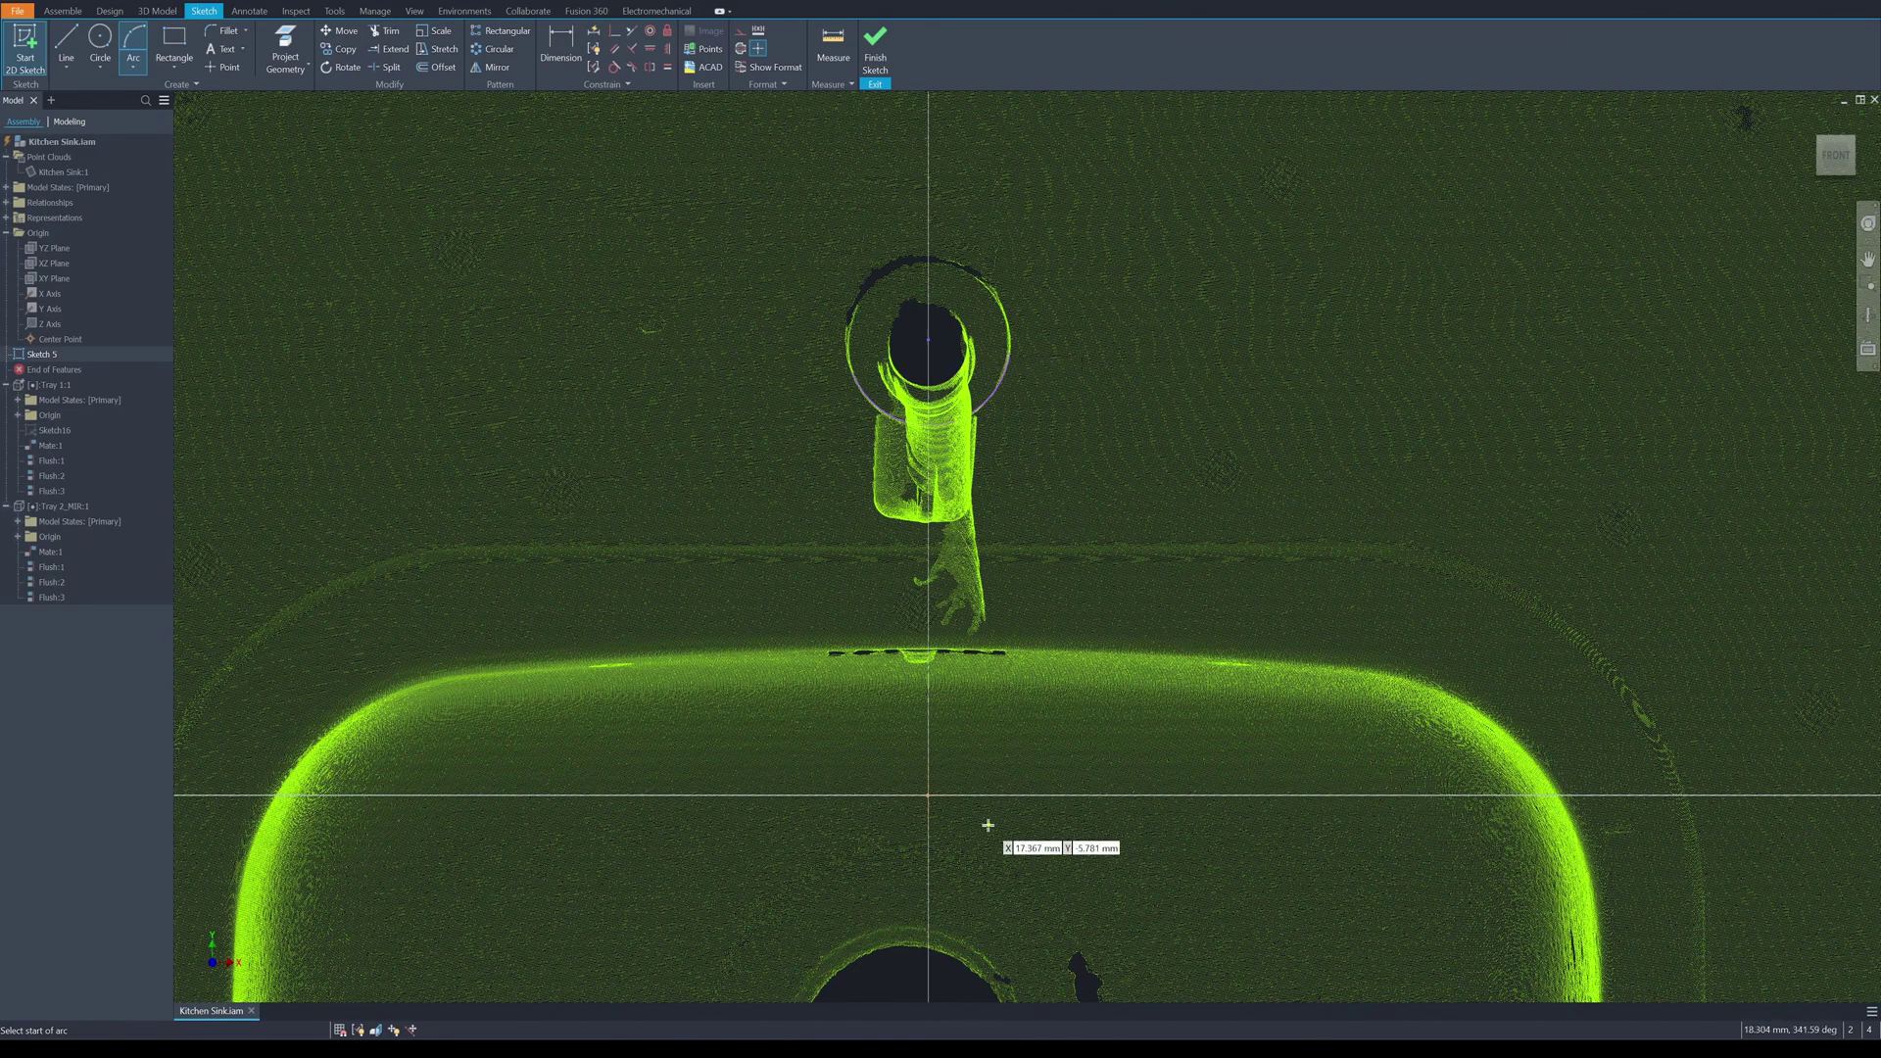
click(926, 796)
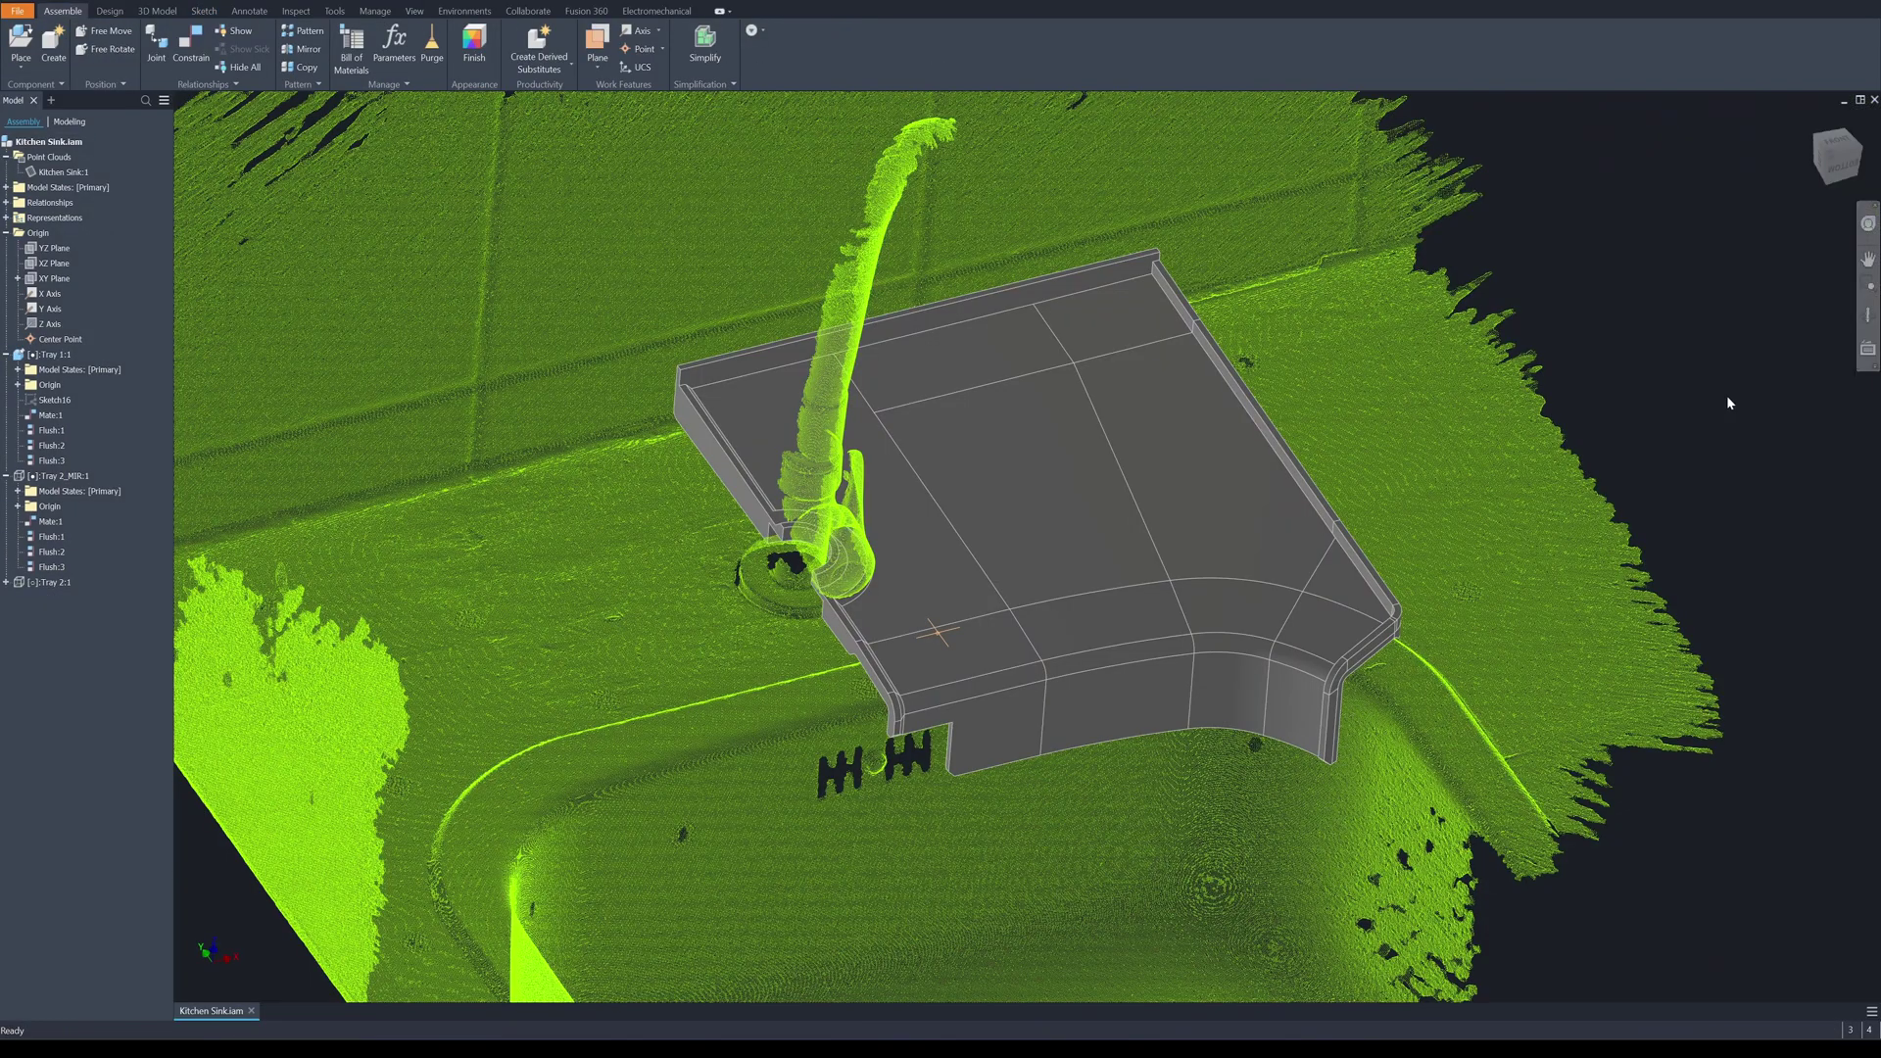
Show the mirrored tray part Tray 2_MIR:1 beside Tray 1:1 on the sink point cloud
shift+middle_drag(1681, 435, 418, 422)
scroll(646, 458, down, 3)
shift+middle_drag(647, 458, 630, 418)
shift+middle_drag(1323, 524, 1007, 365)
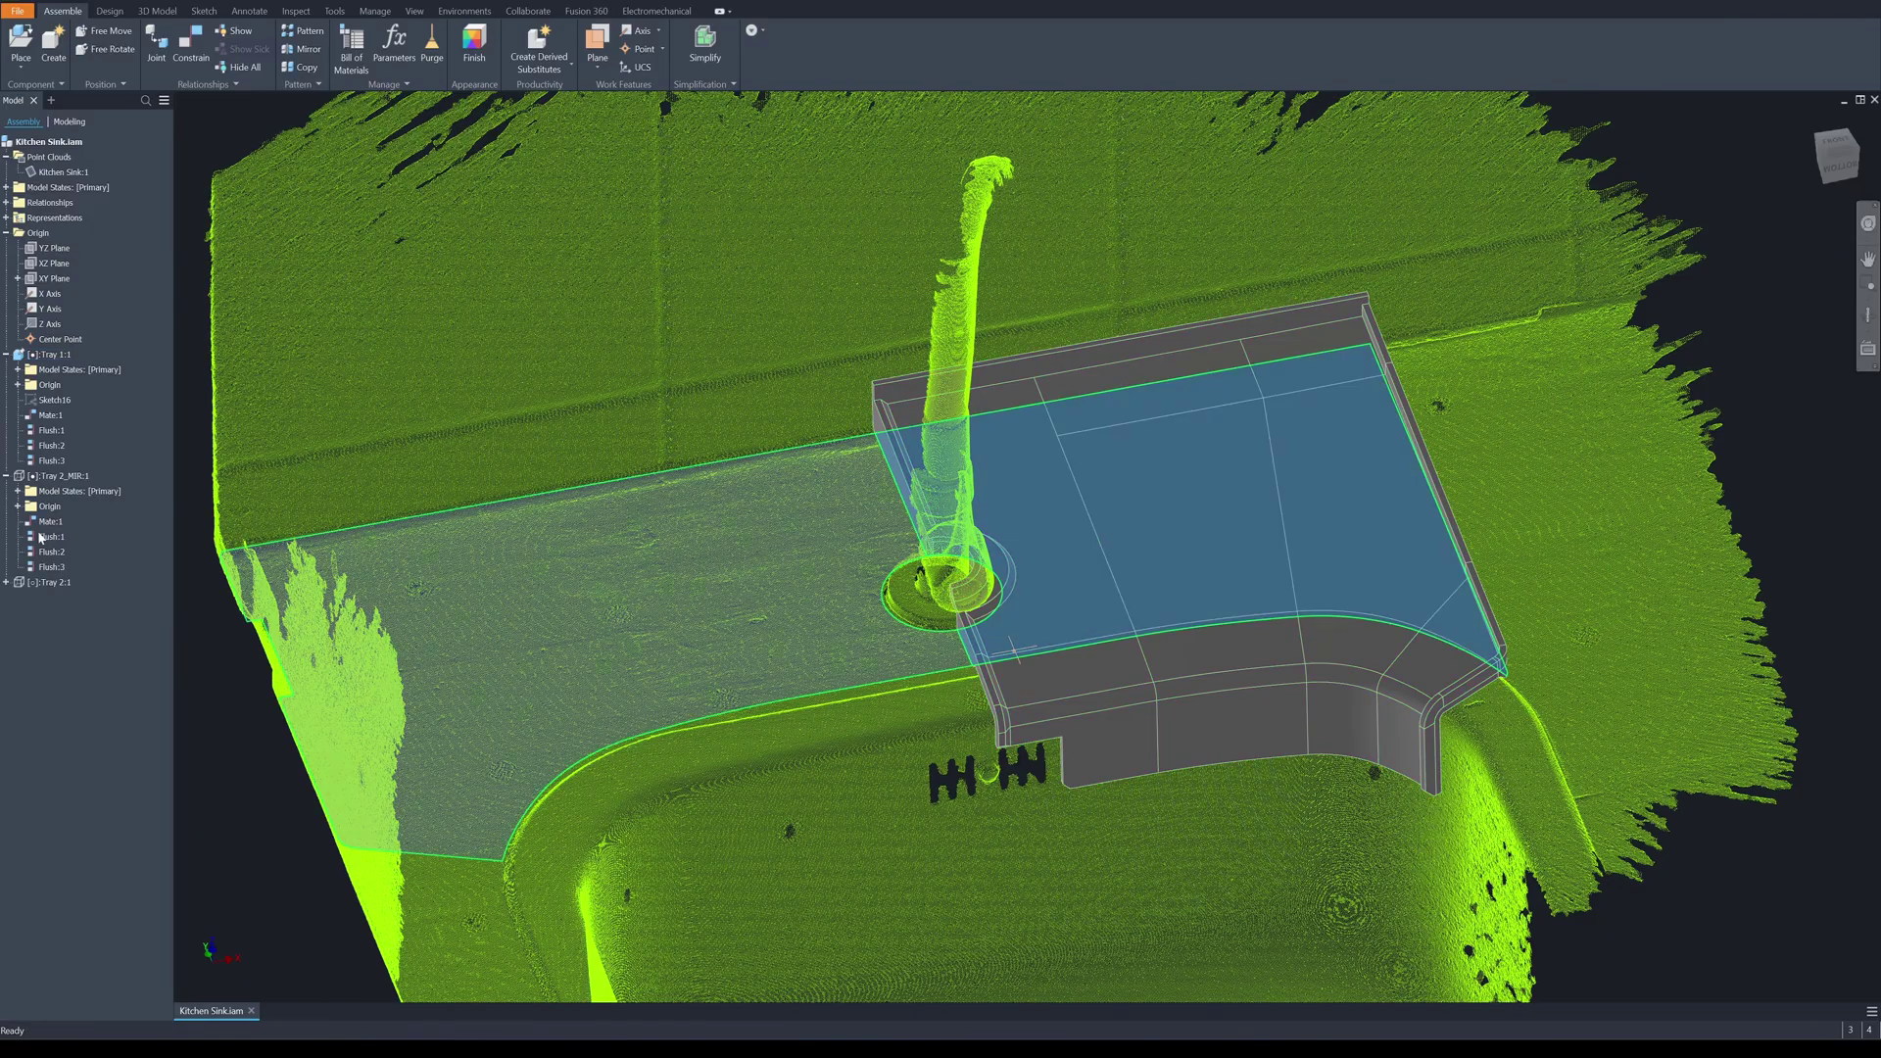
click(51, 477)
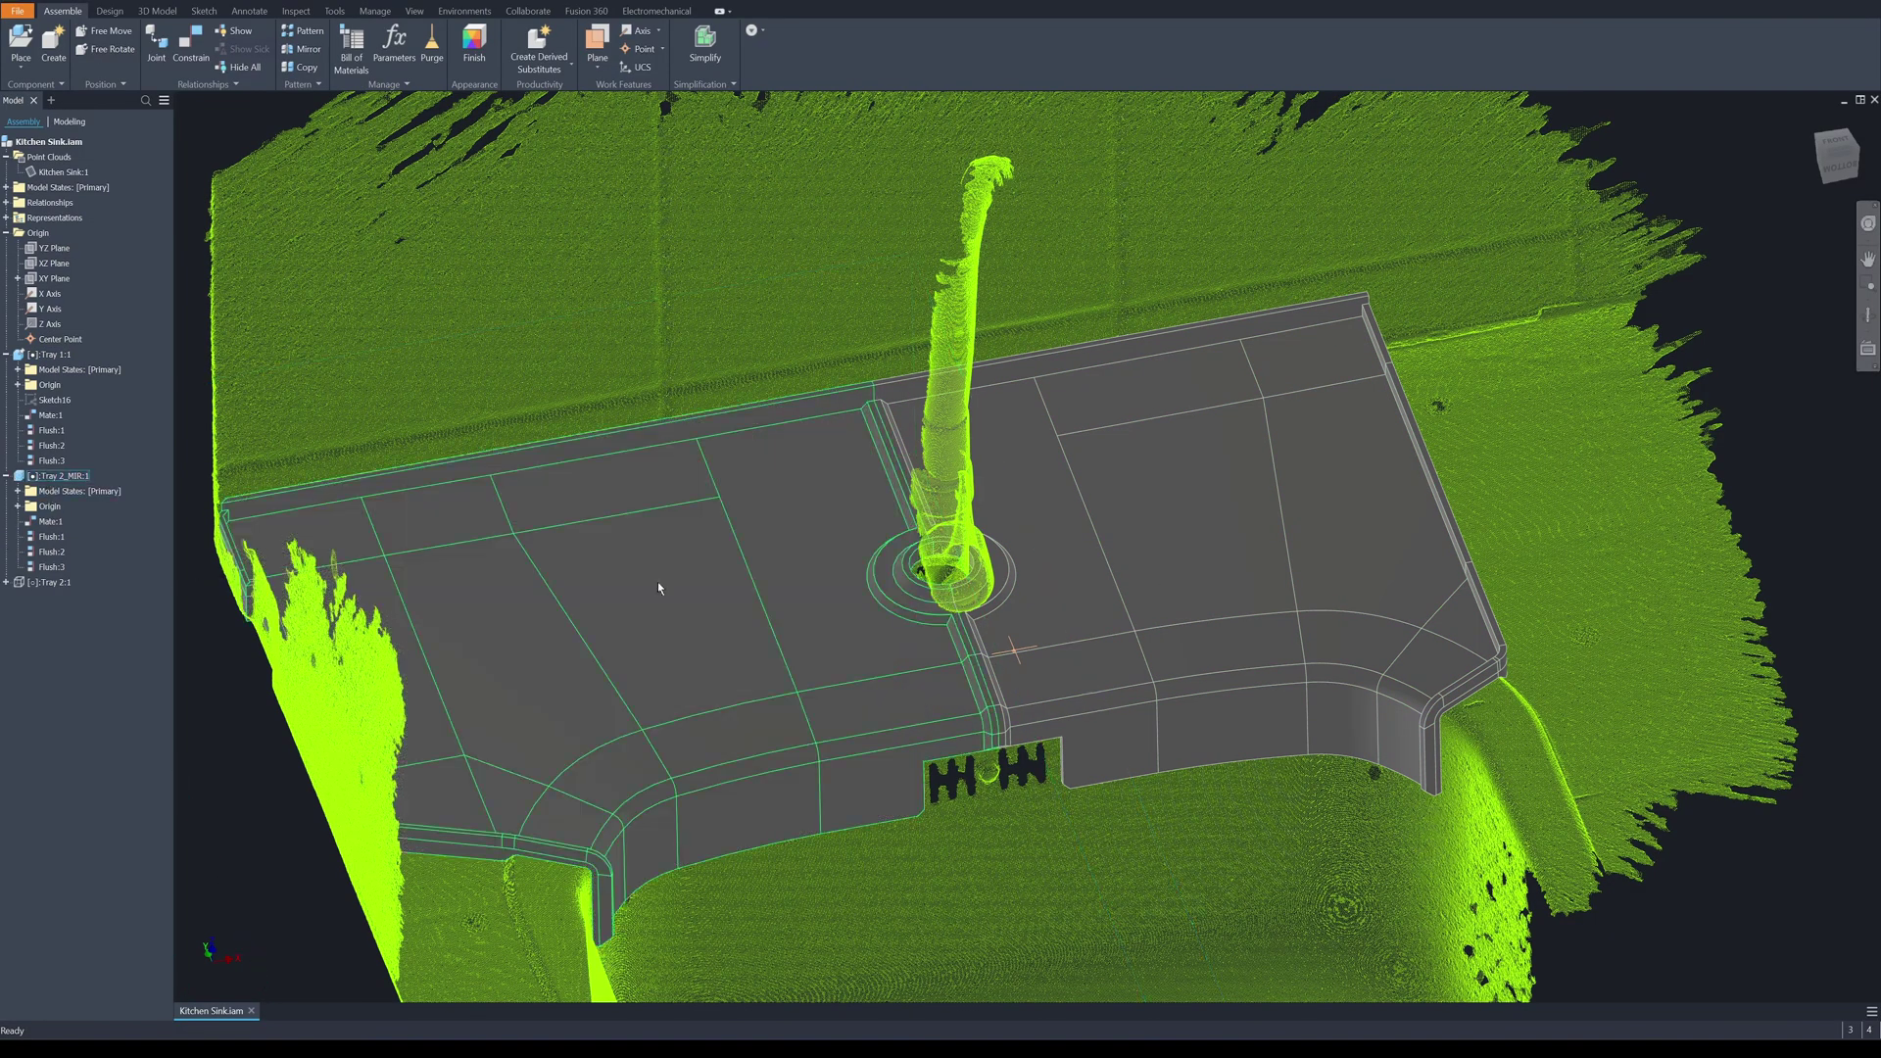
Examine from the front and above how both trays fit around the faucet, overflow slots and sink rim
shift+middle_drag(661, 588, 650, 579)
scroll(899, 608, up, 5)
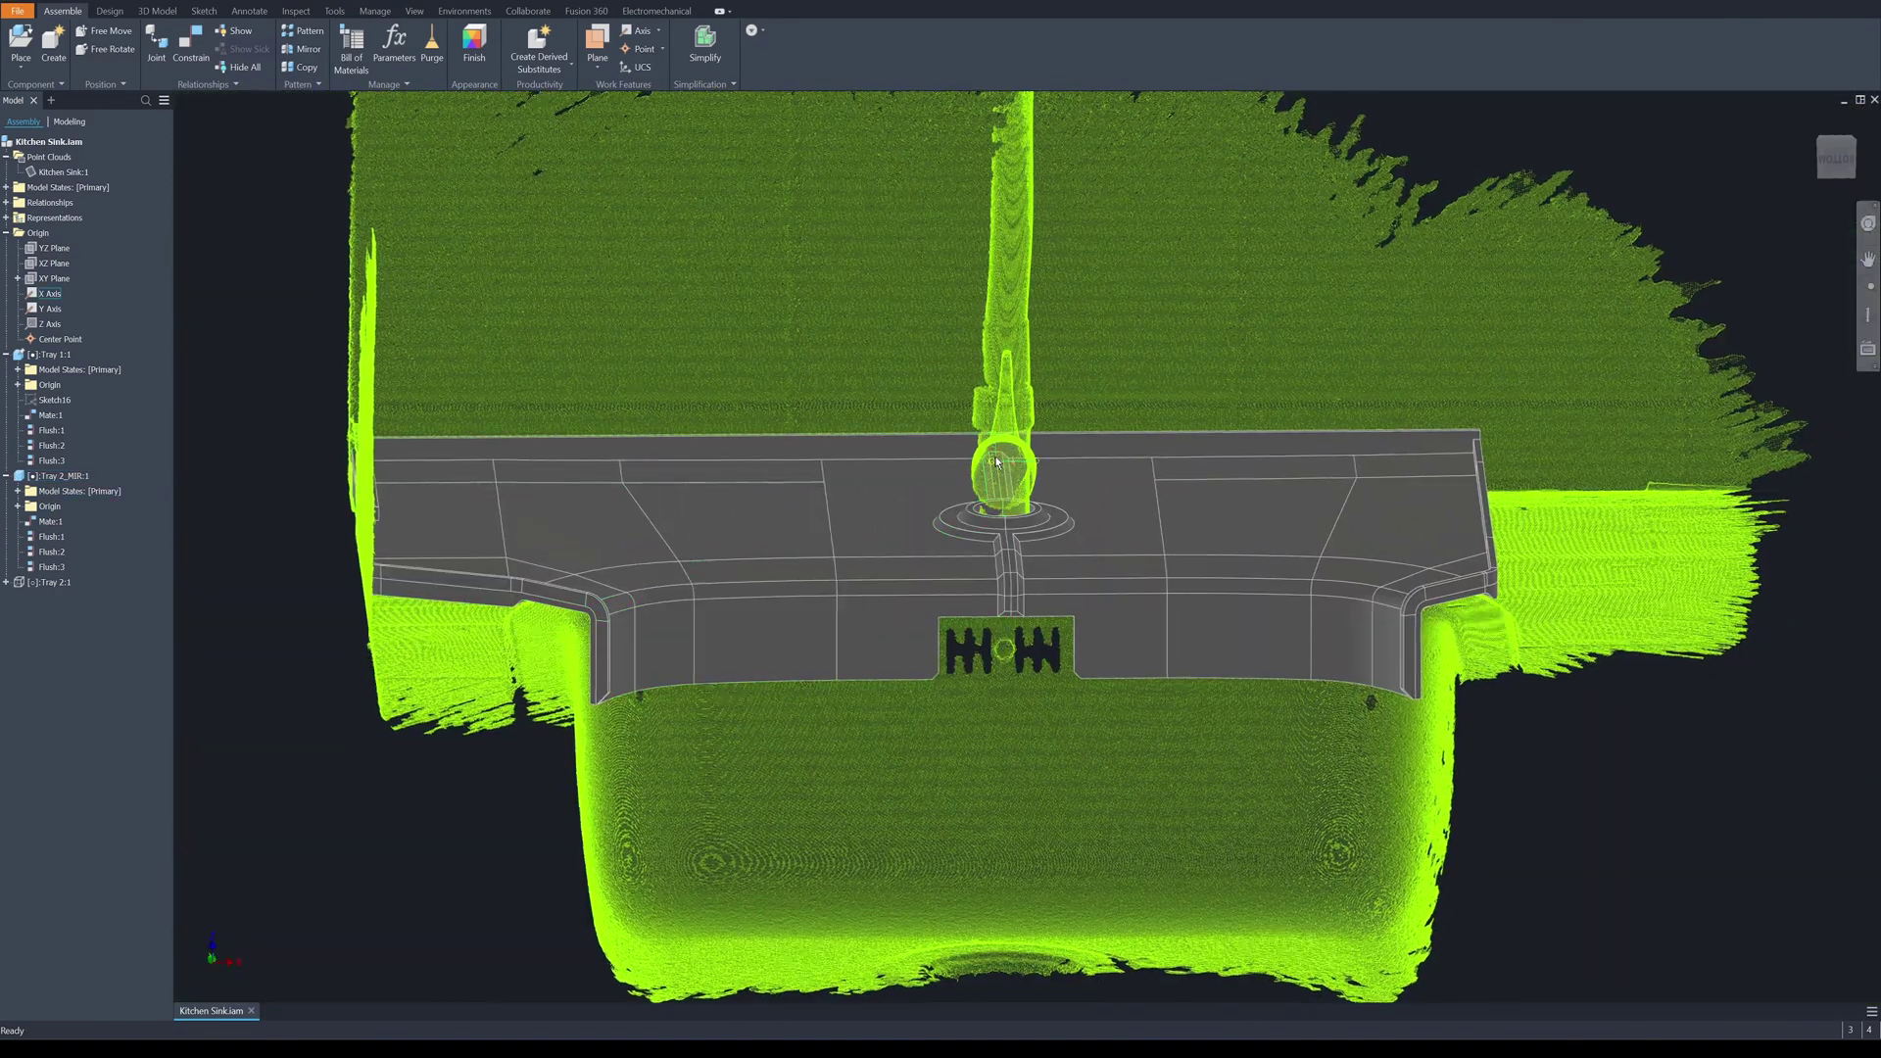
scroll(1019, 608, up, 2)
scroll(999, 647, down, 1)
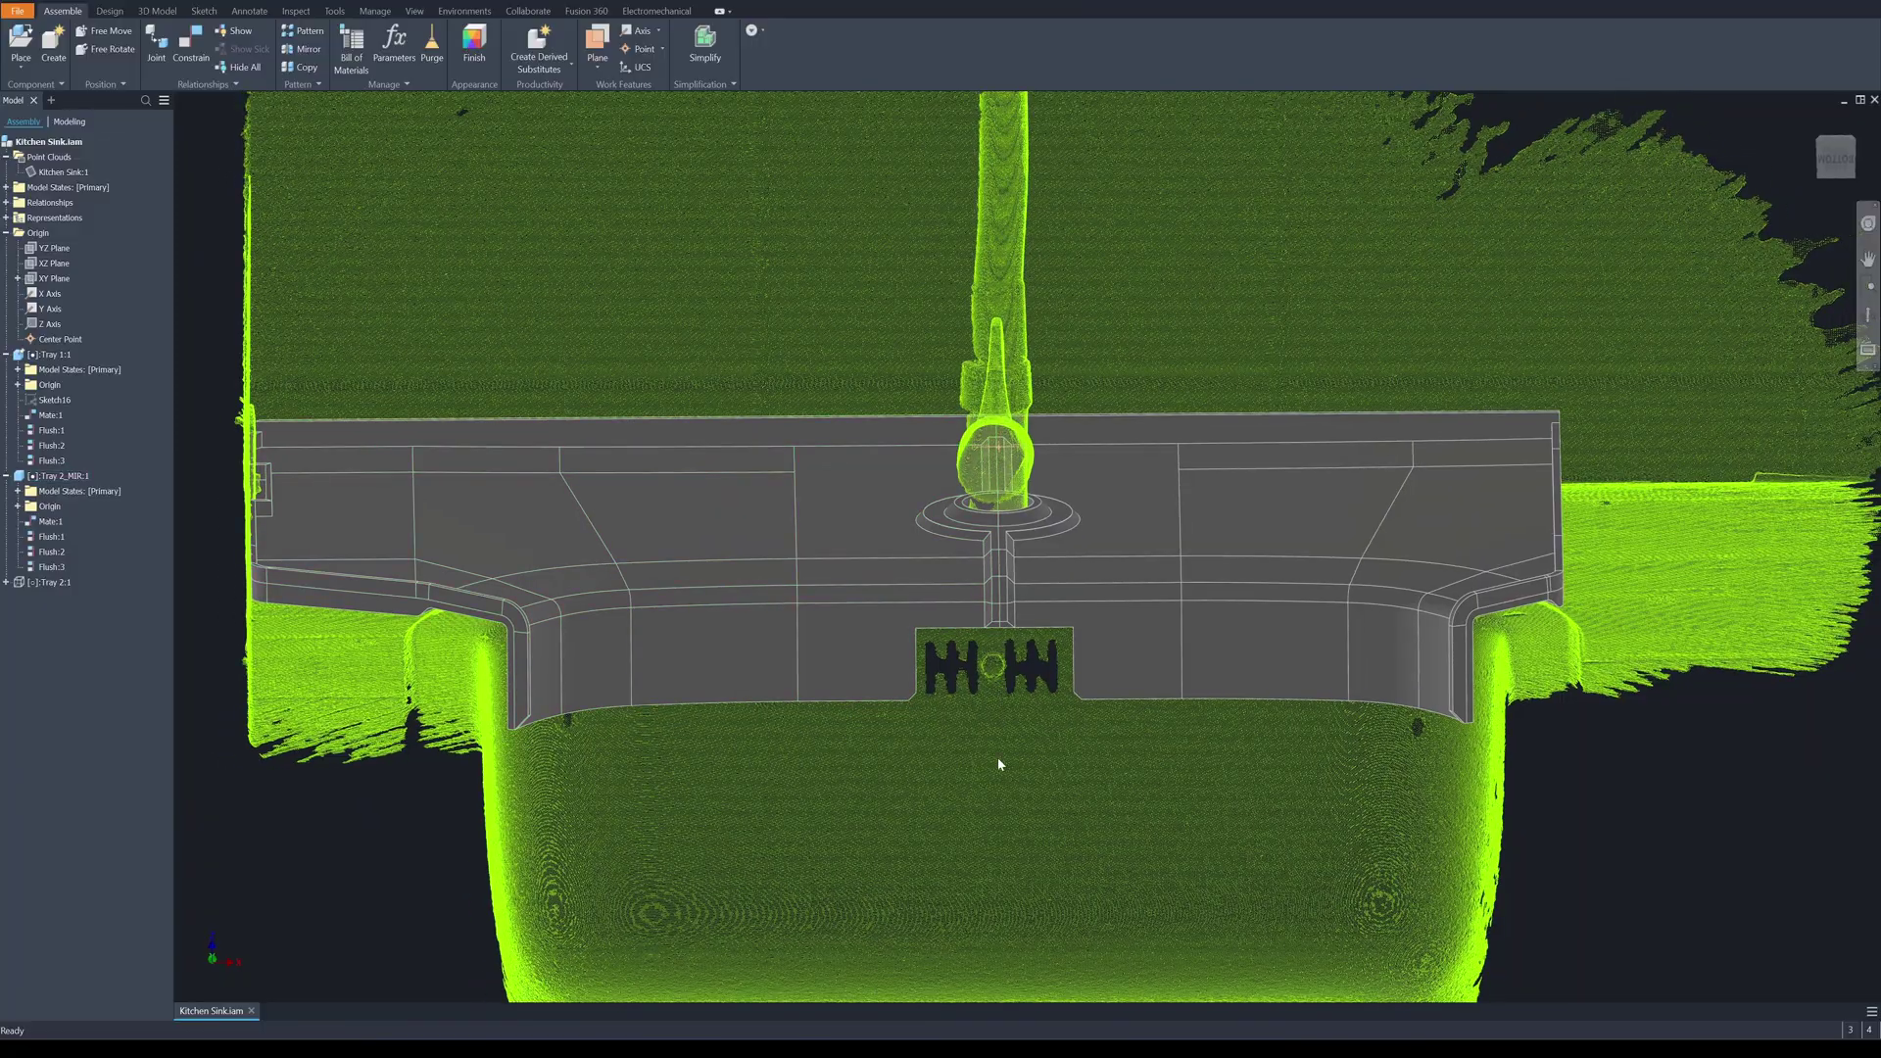
shift+middle_drag(997, 756, 1023, 440)
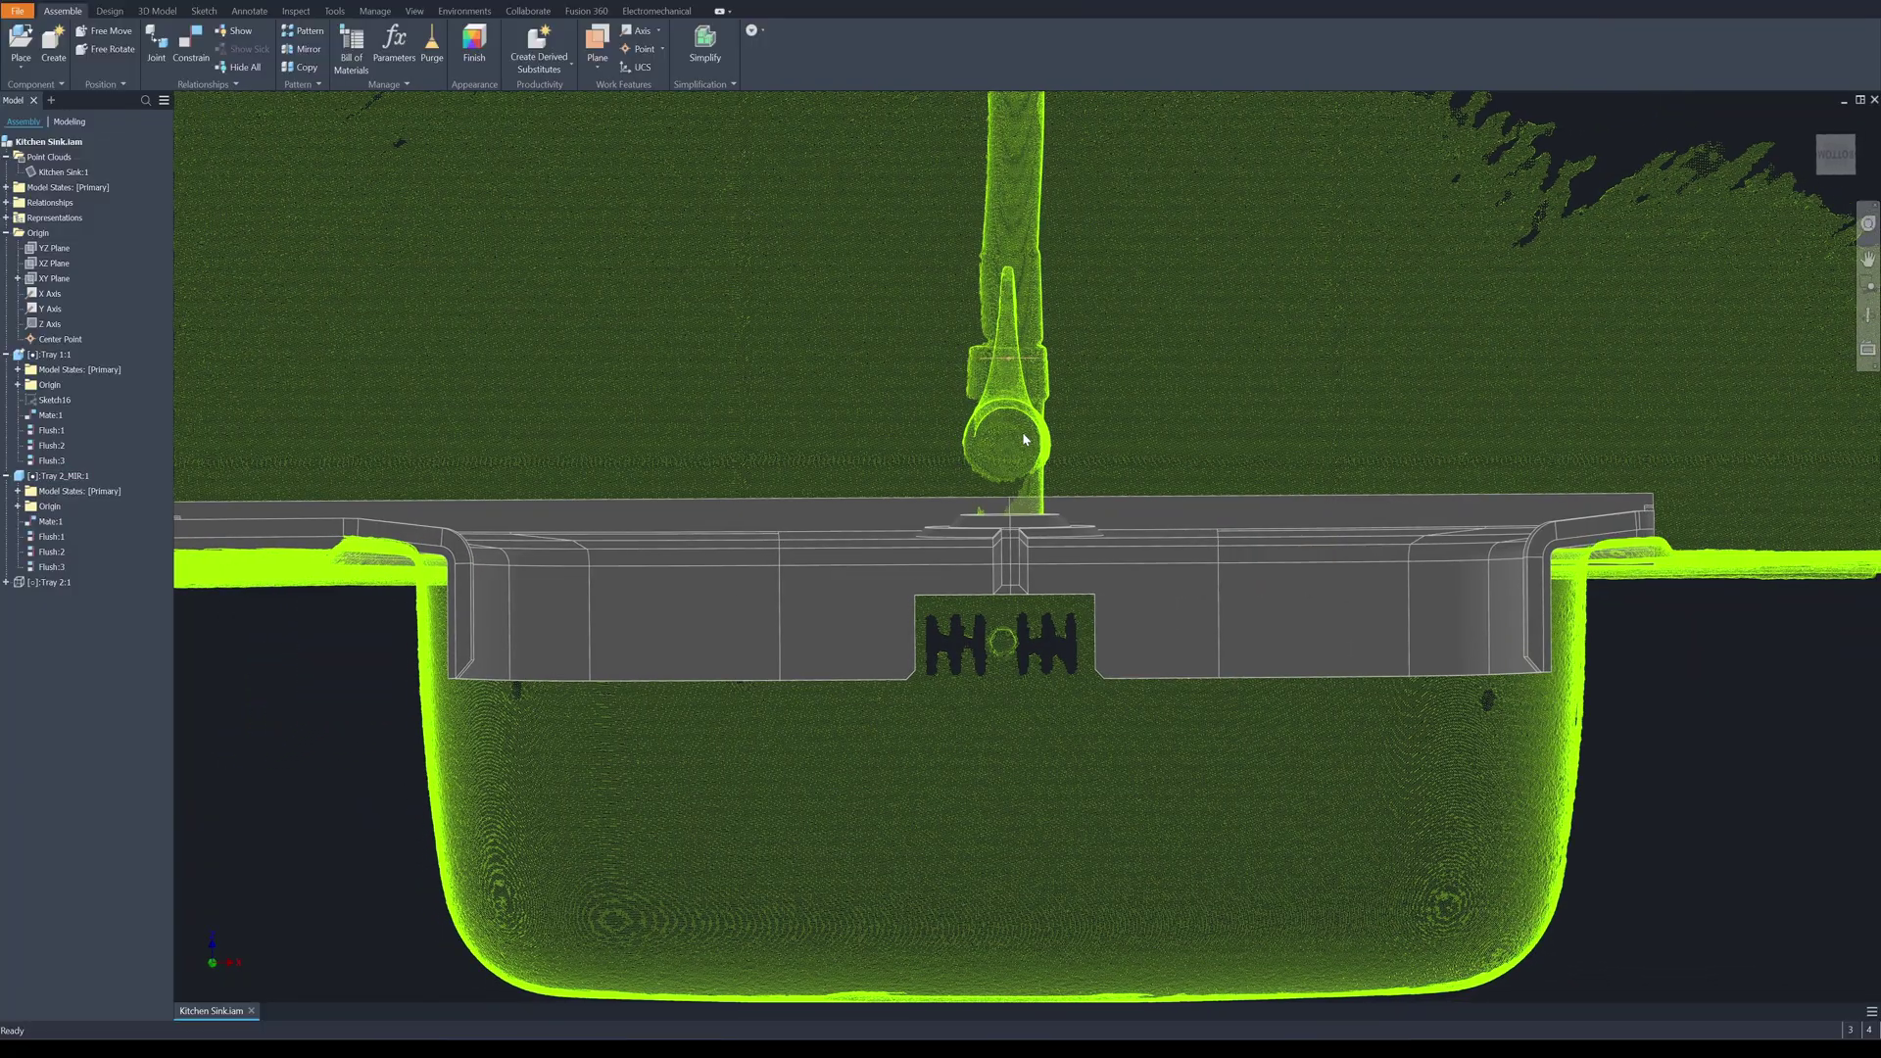
shift+middle_drag(1026, 440, 1097, 544)
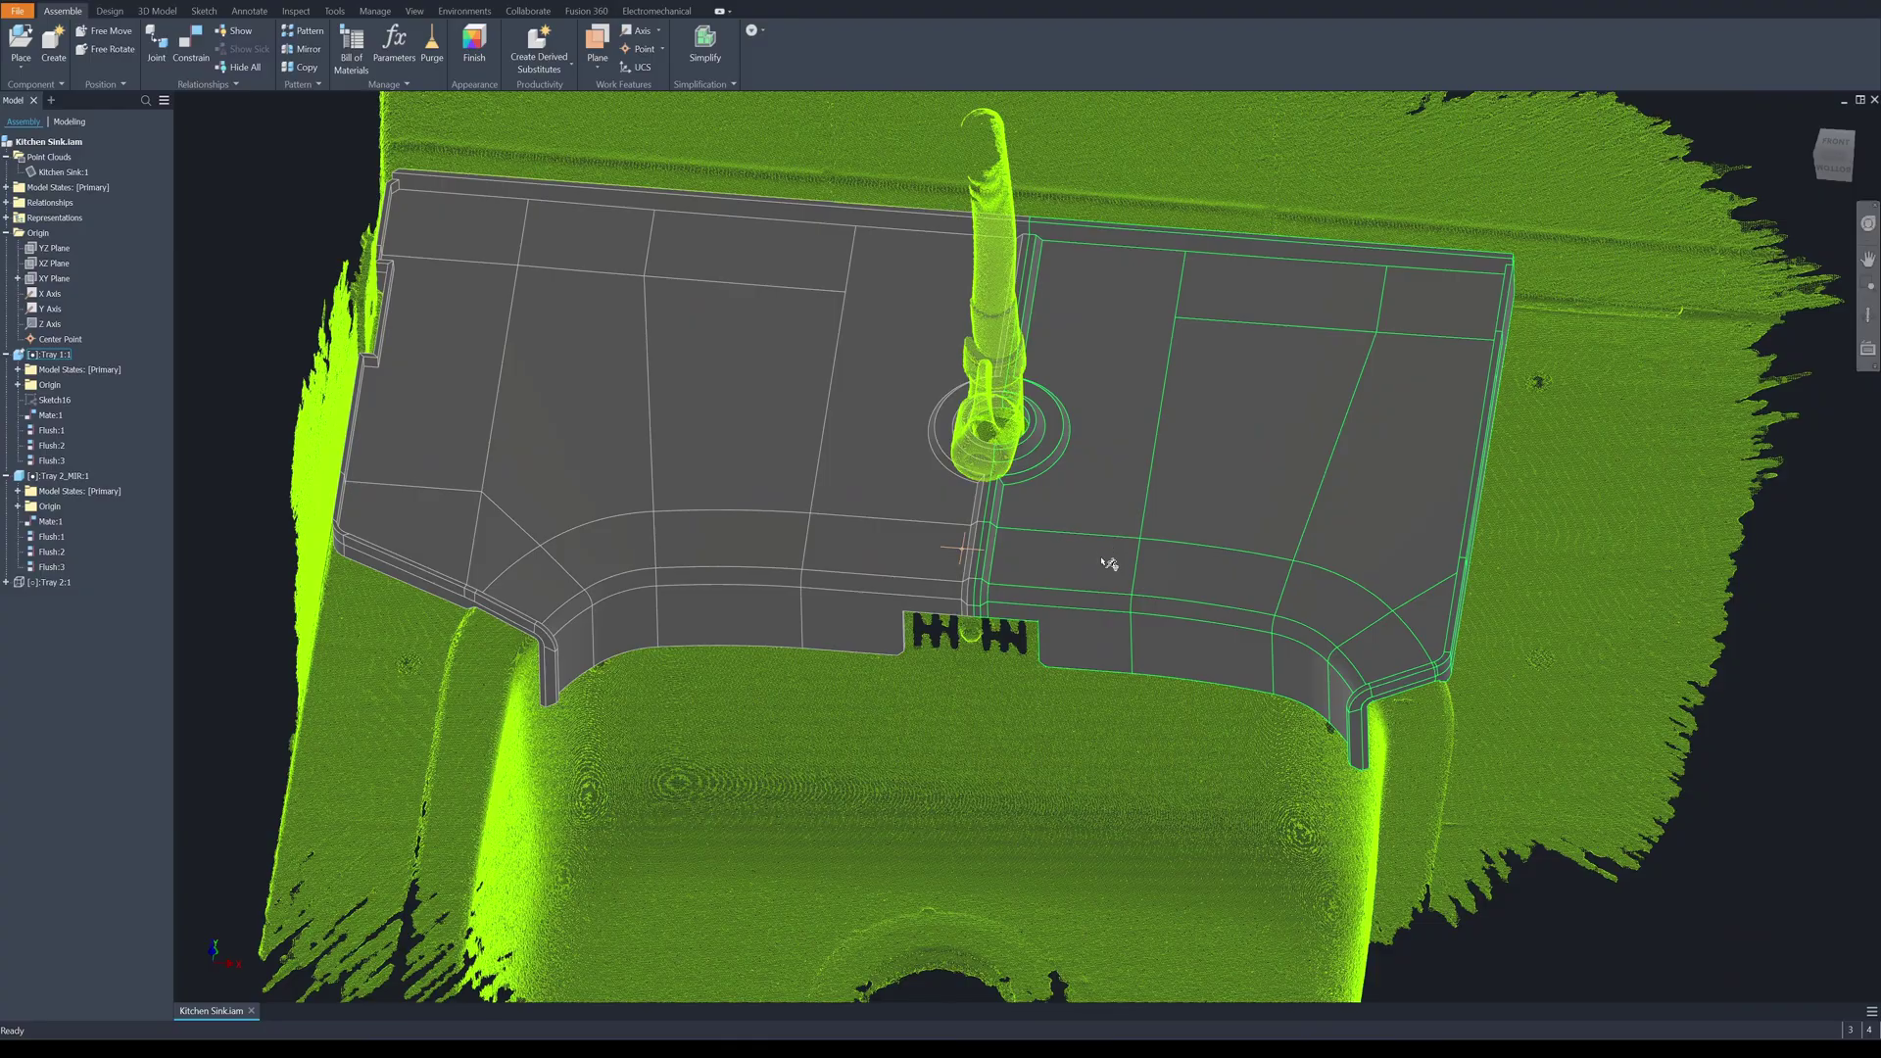
Show the separate Tray 2:1 part next to the sink and compare it with the fitted trays
scroll(1066, 548, down, 4)
shift+middle_drag(1065, 548, 1060, 511)
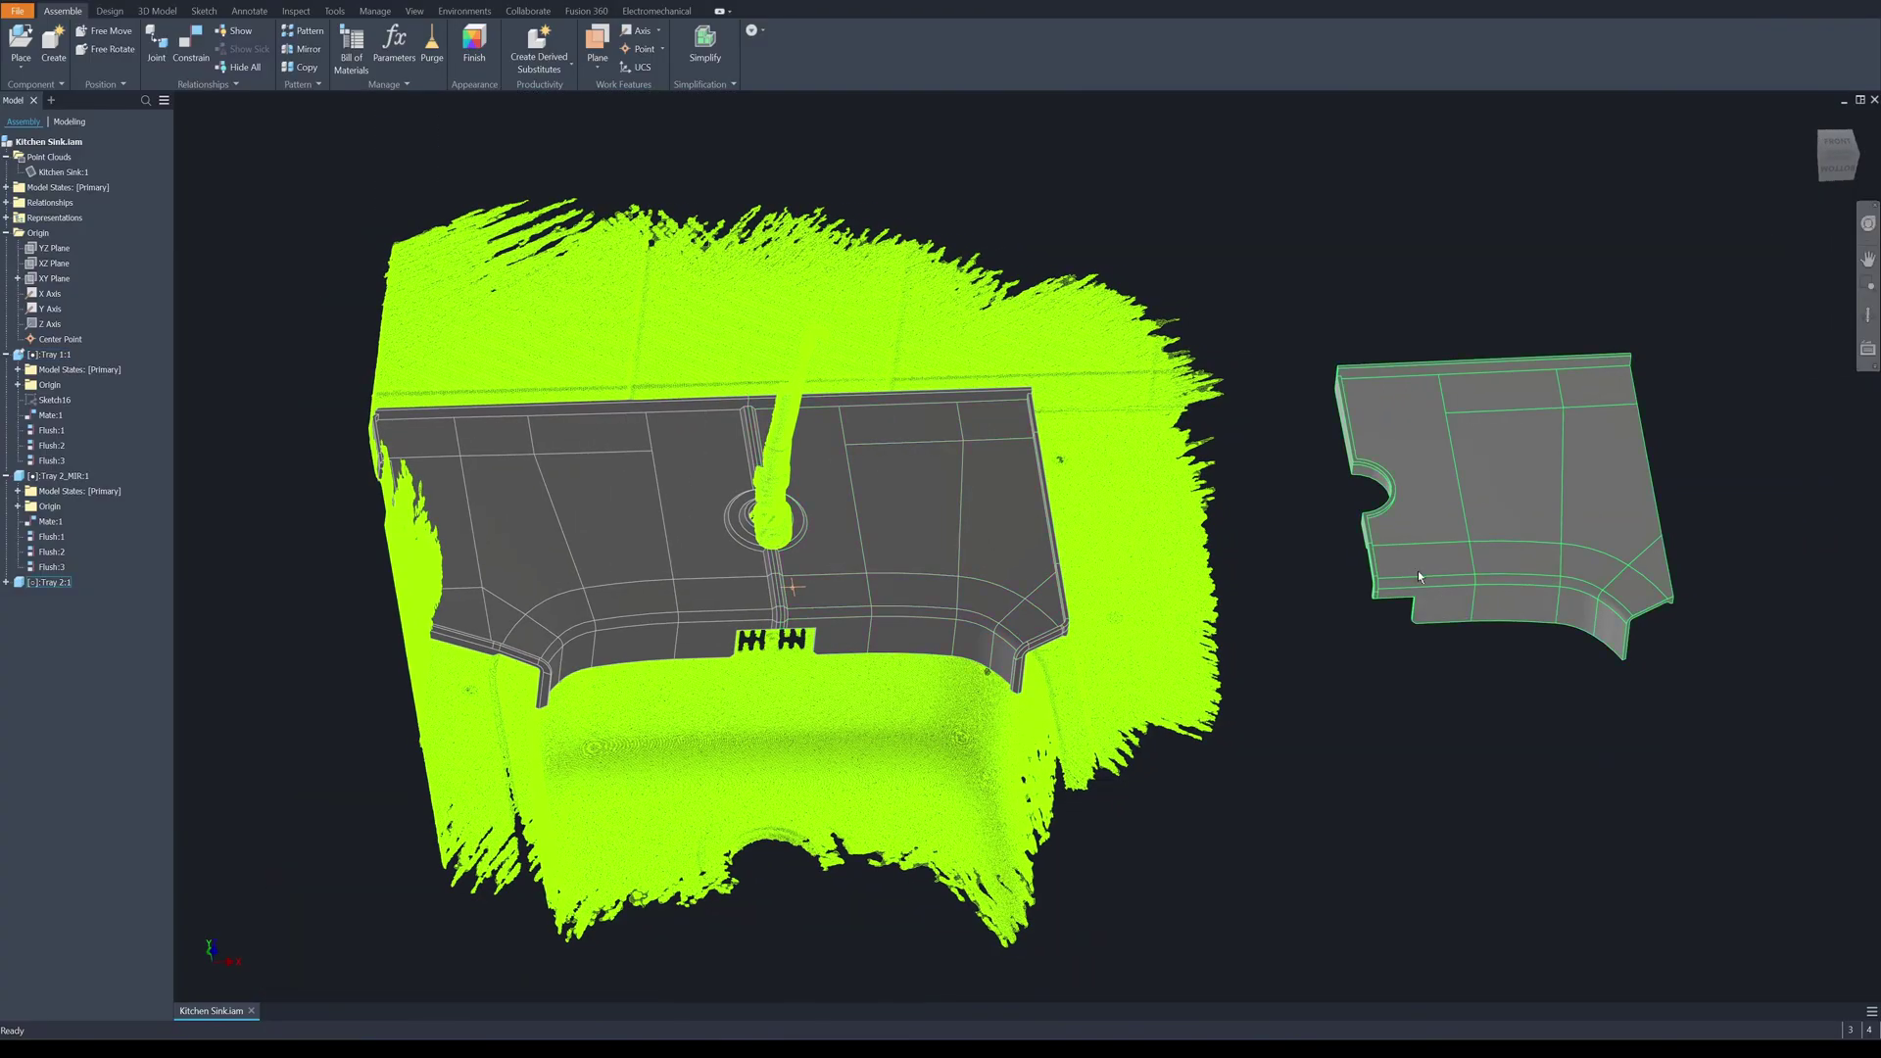
scroll(1418, 570, up, 3)
shift+middle_drag(1418, 570, 697, 633)
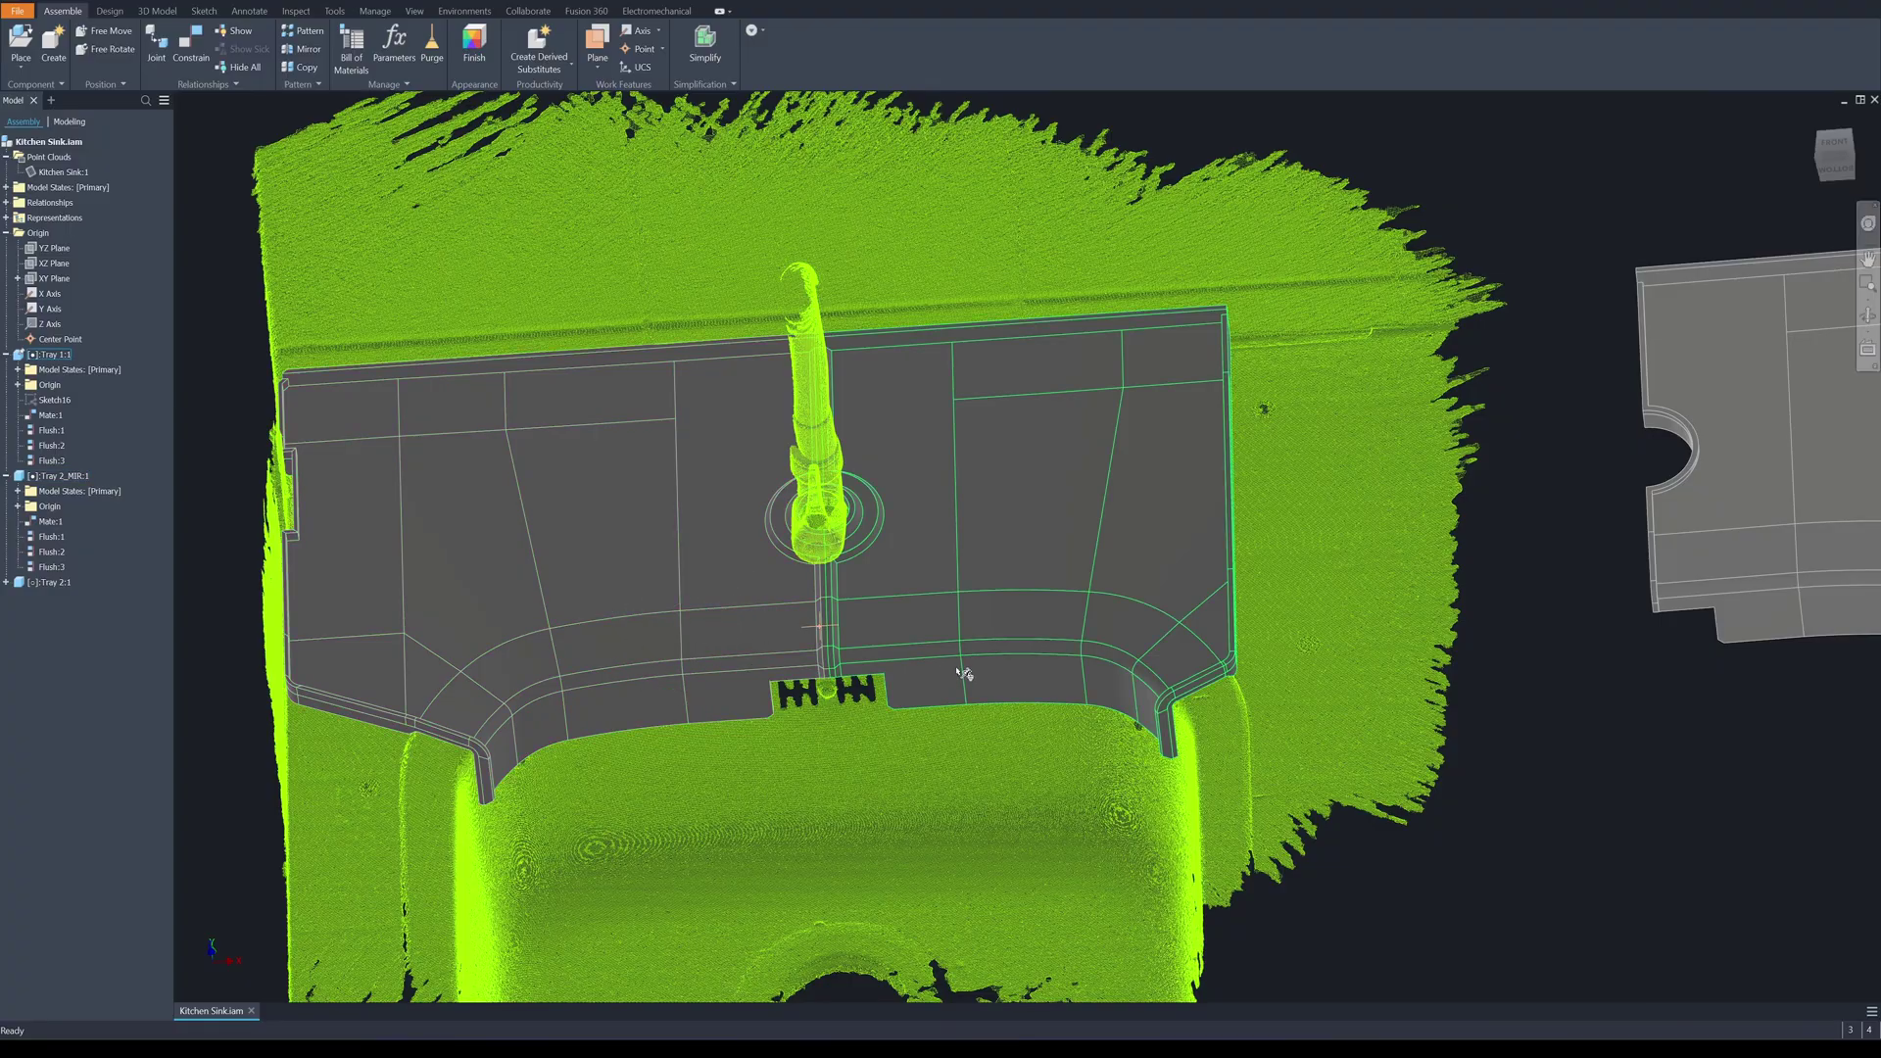
Examine the mirrored tray's notched outer edge against the scanned wall, and the full assembly with the separate tray
scroll(958, 672, up, 3)
shift+middle_drag(958, 672, 684, 288)
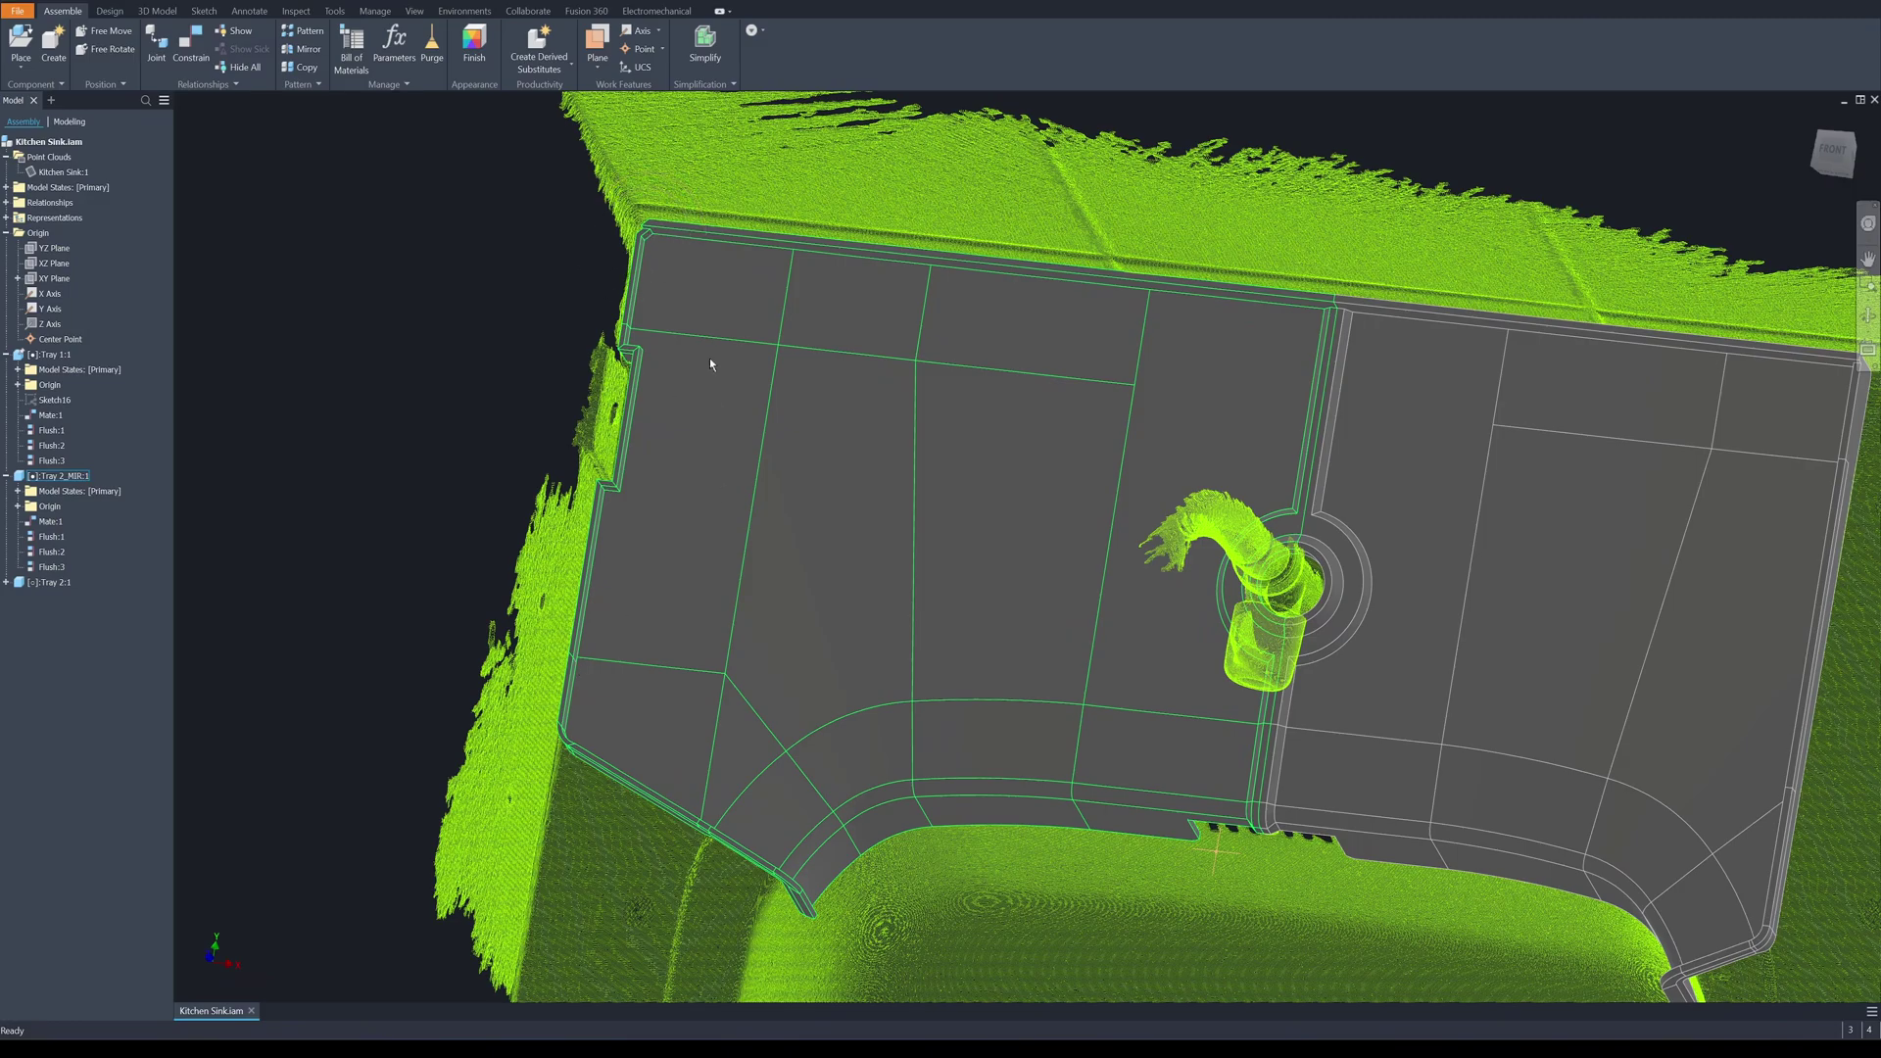
key(F5)
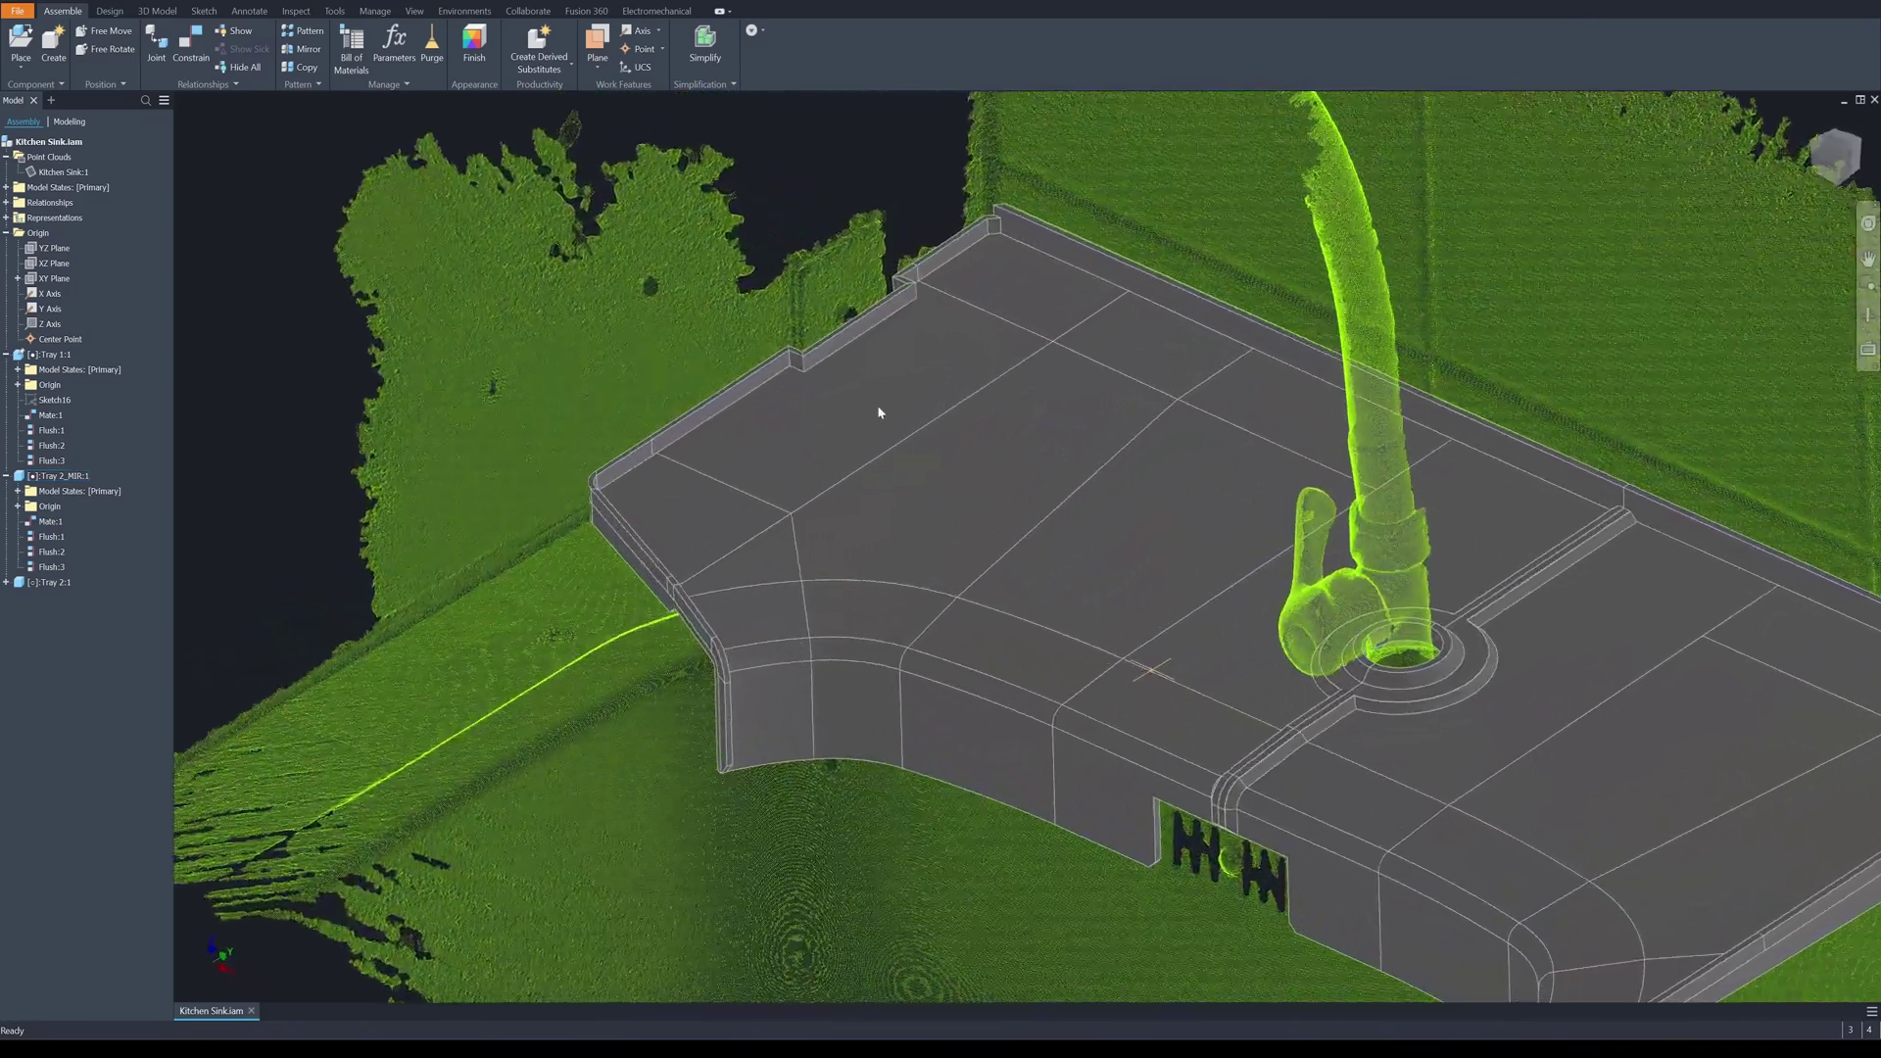
shift+middle_drag(879, 412, 895, 273)
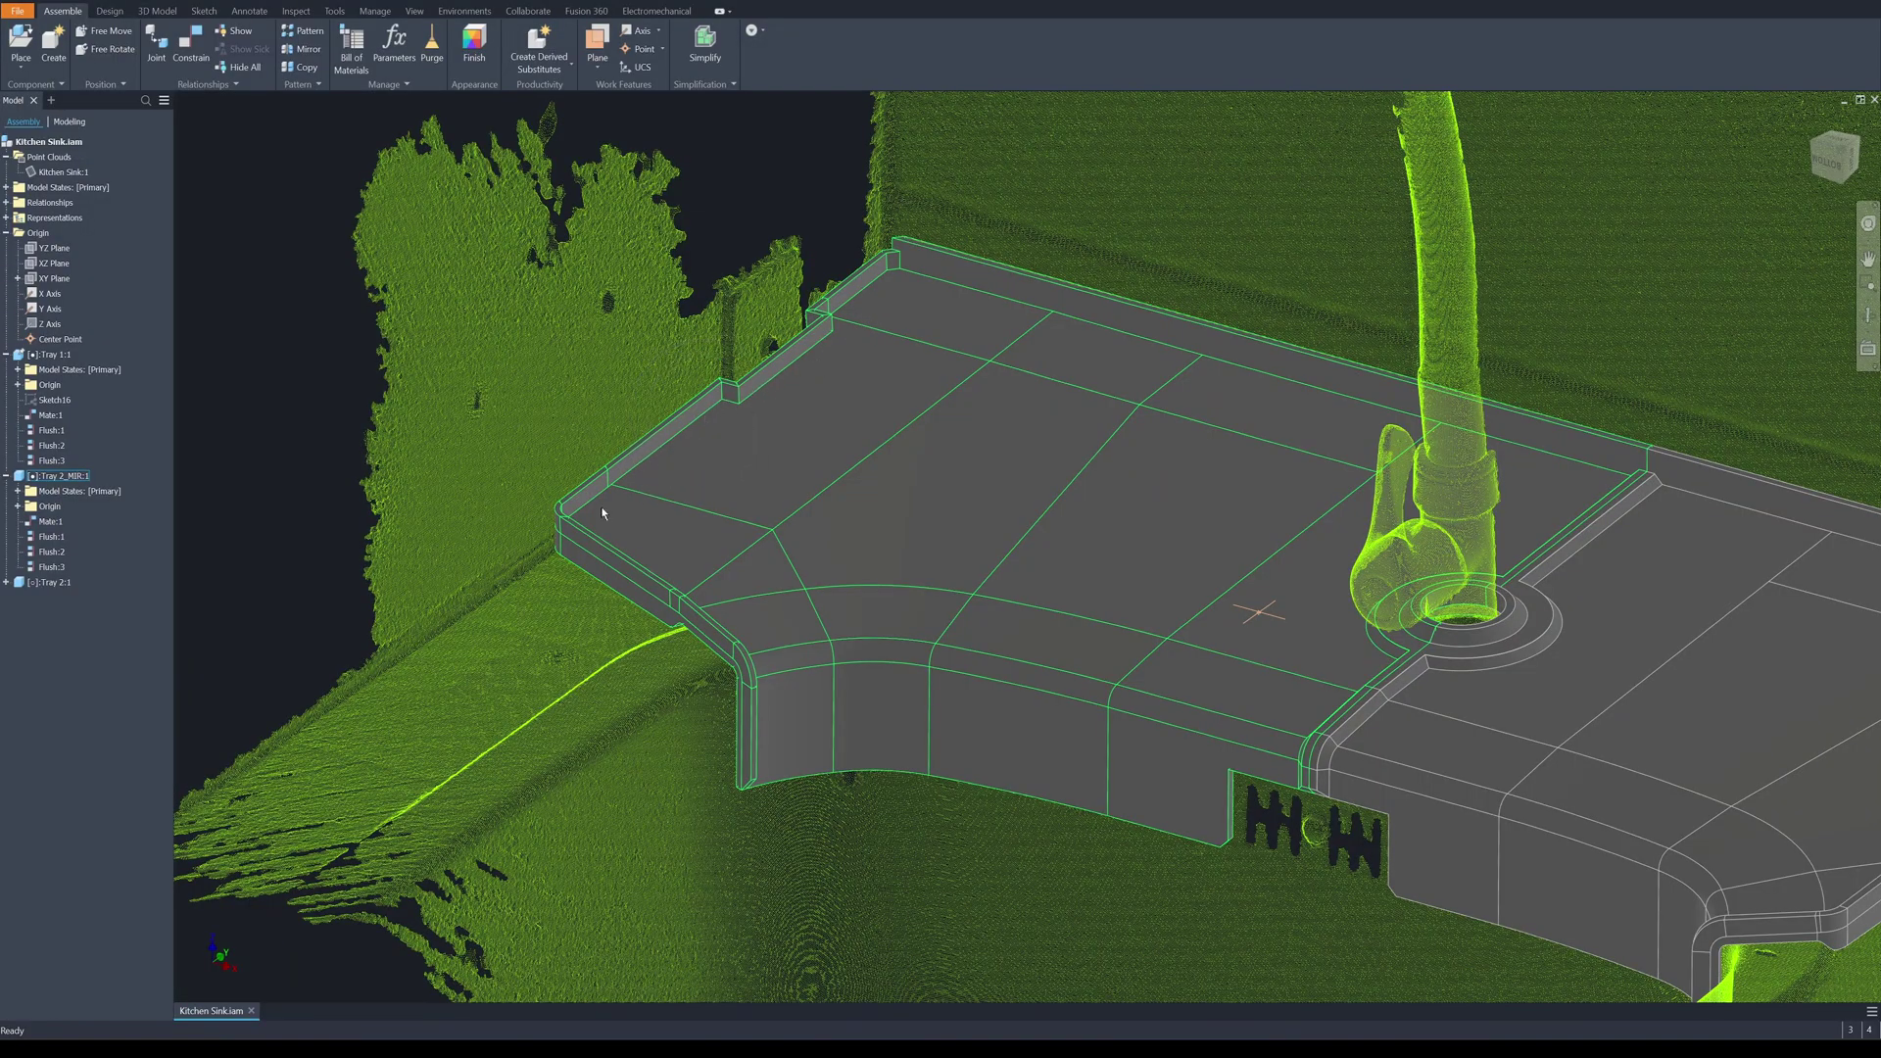
shift+middle_drag(756, 529, 914, 772)
key(F5)
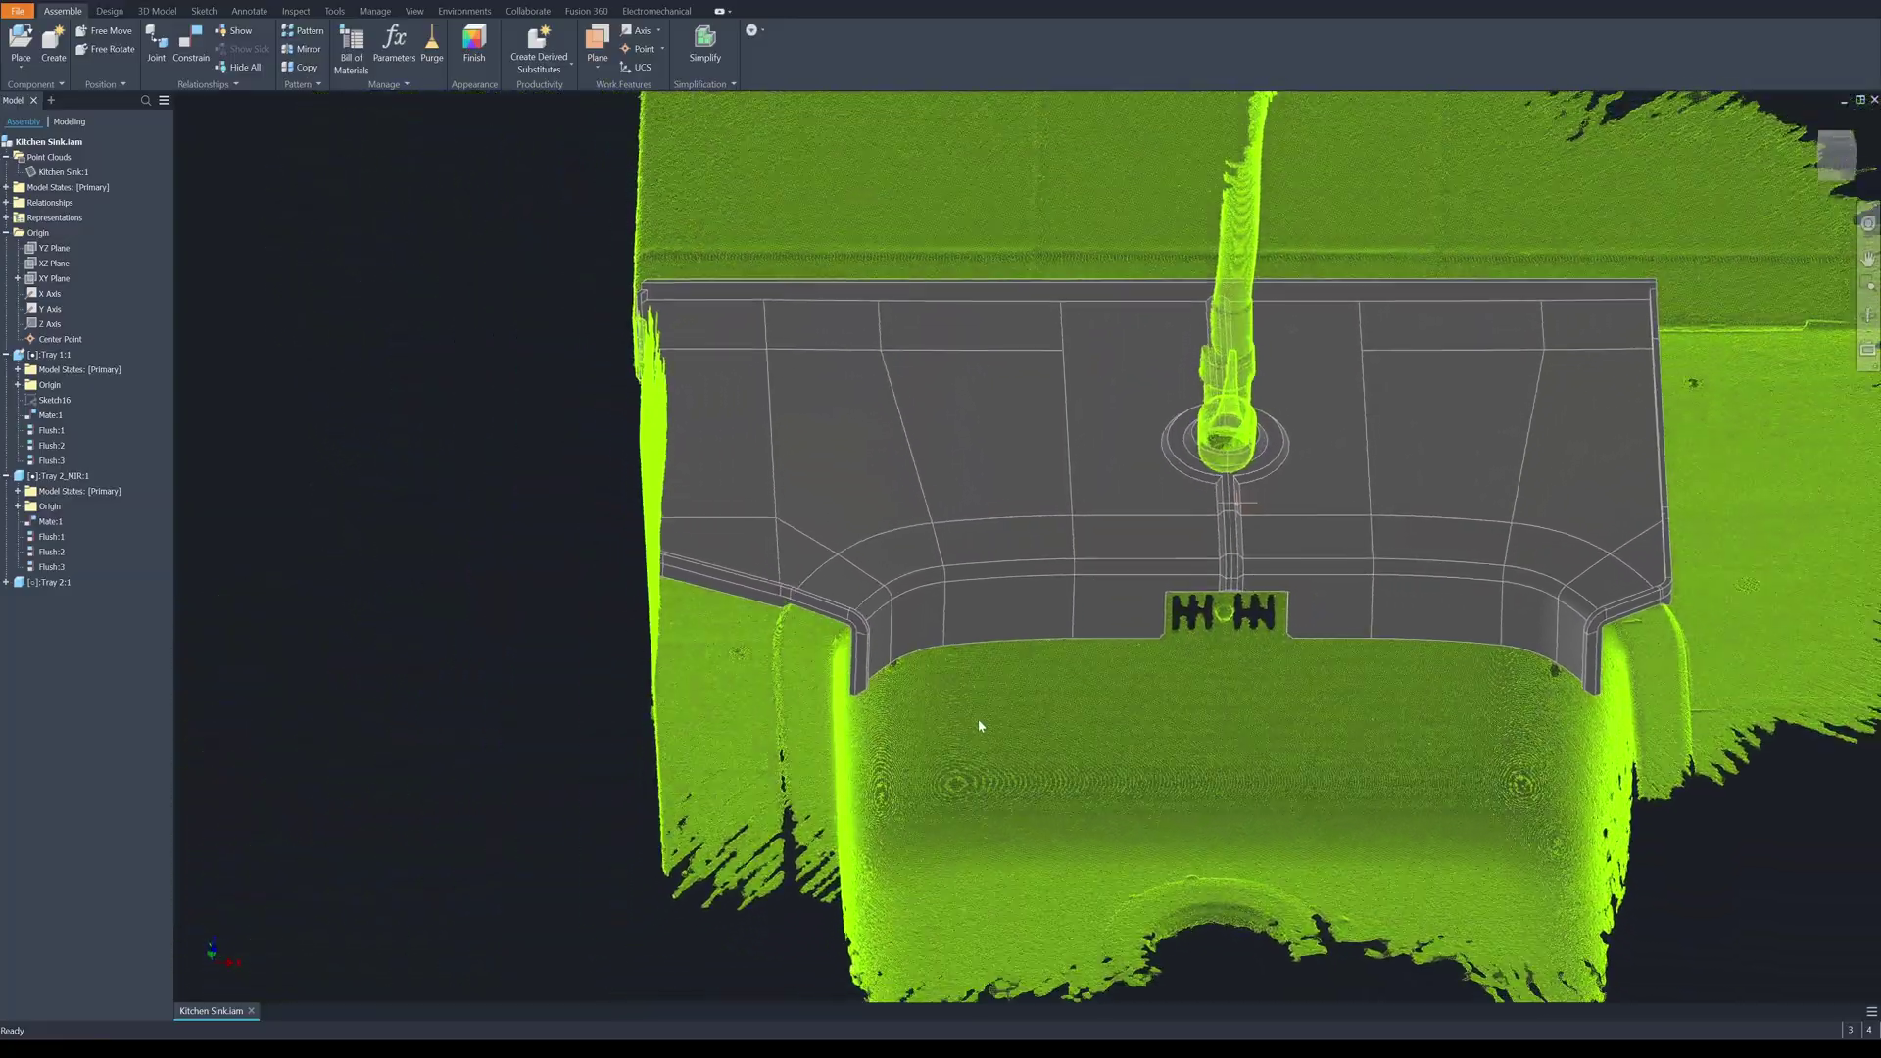
key(F5)
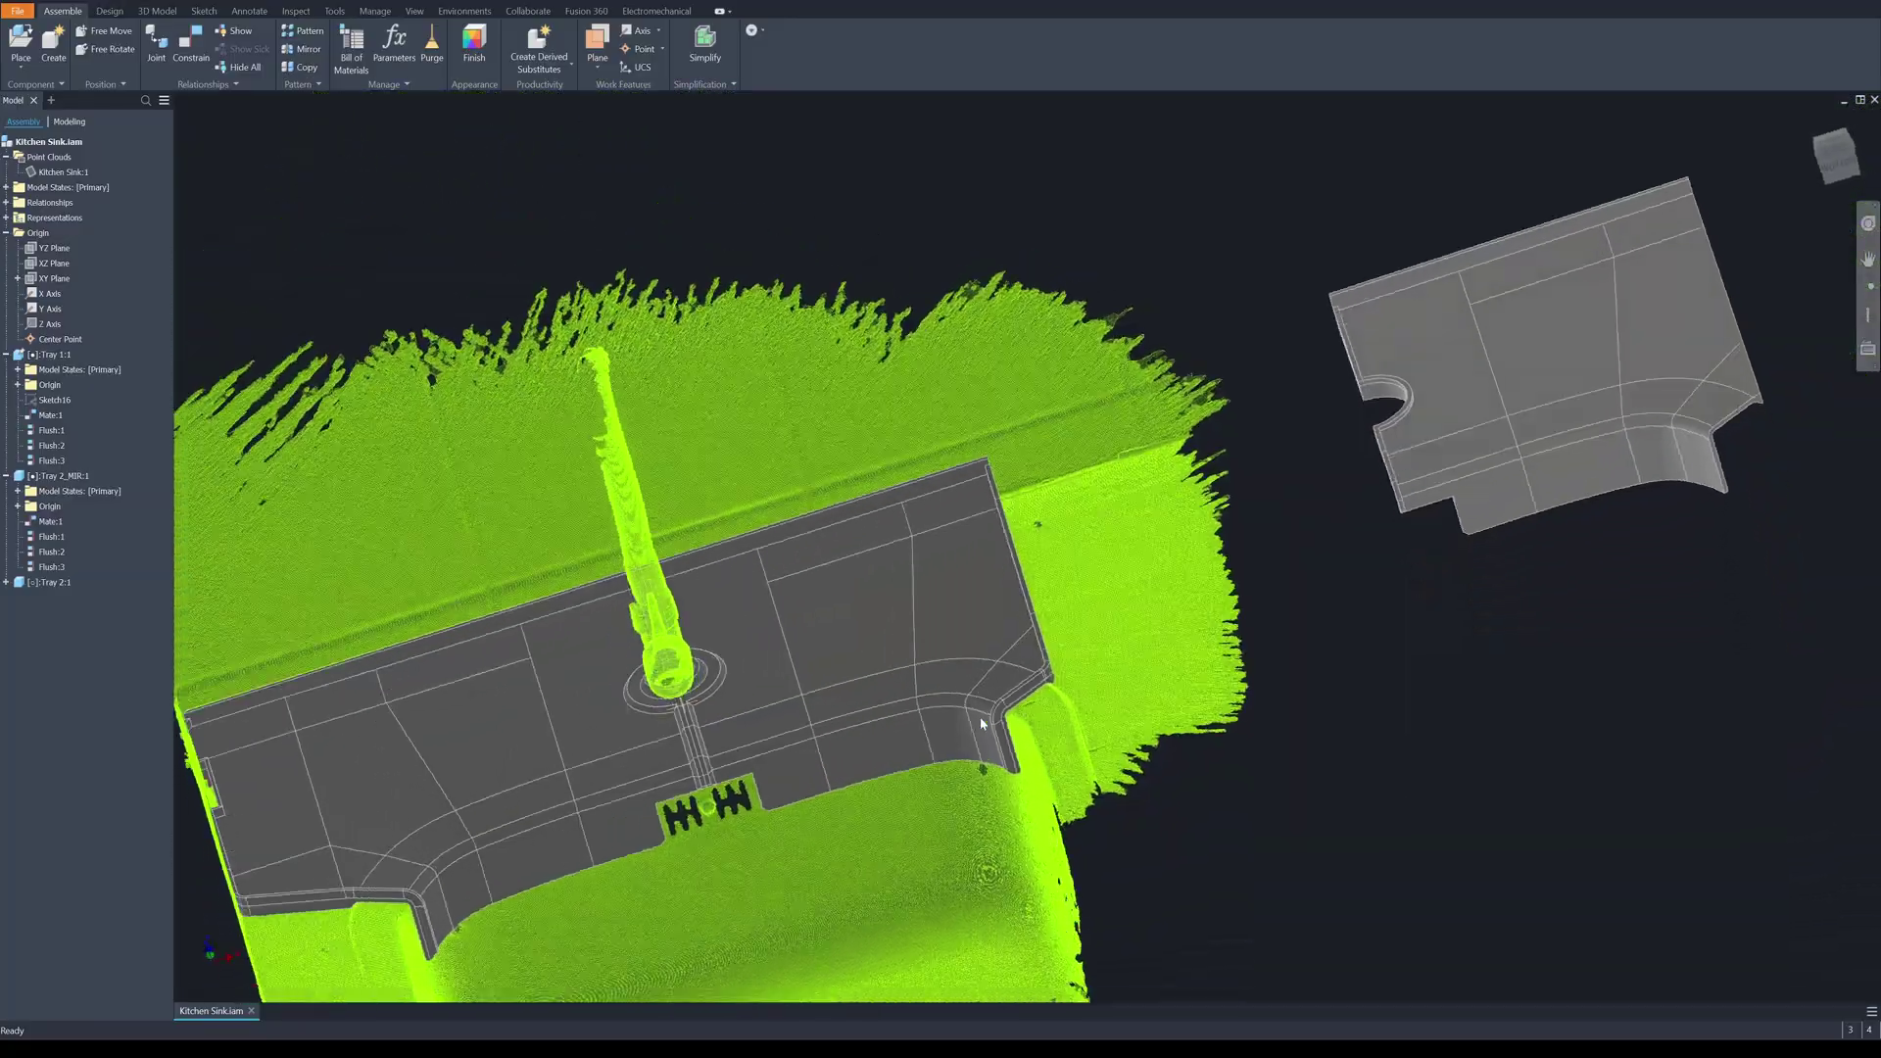
Examine the separate Tray 2:1 part from all sides, including its faucet cut-out, notched edge and curved front lip
key(F5)
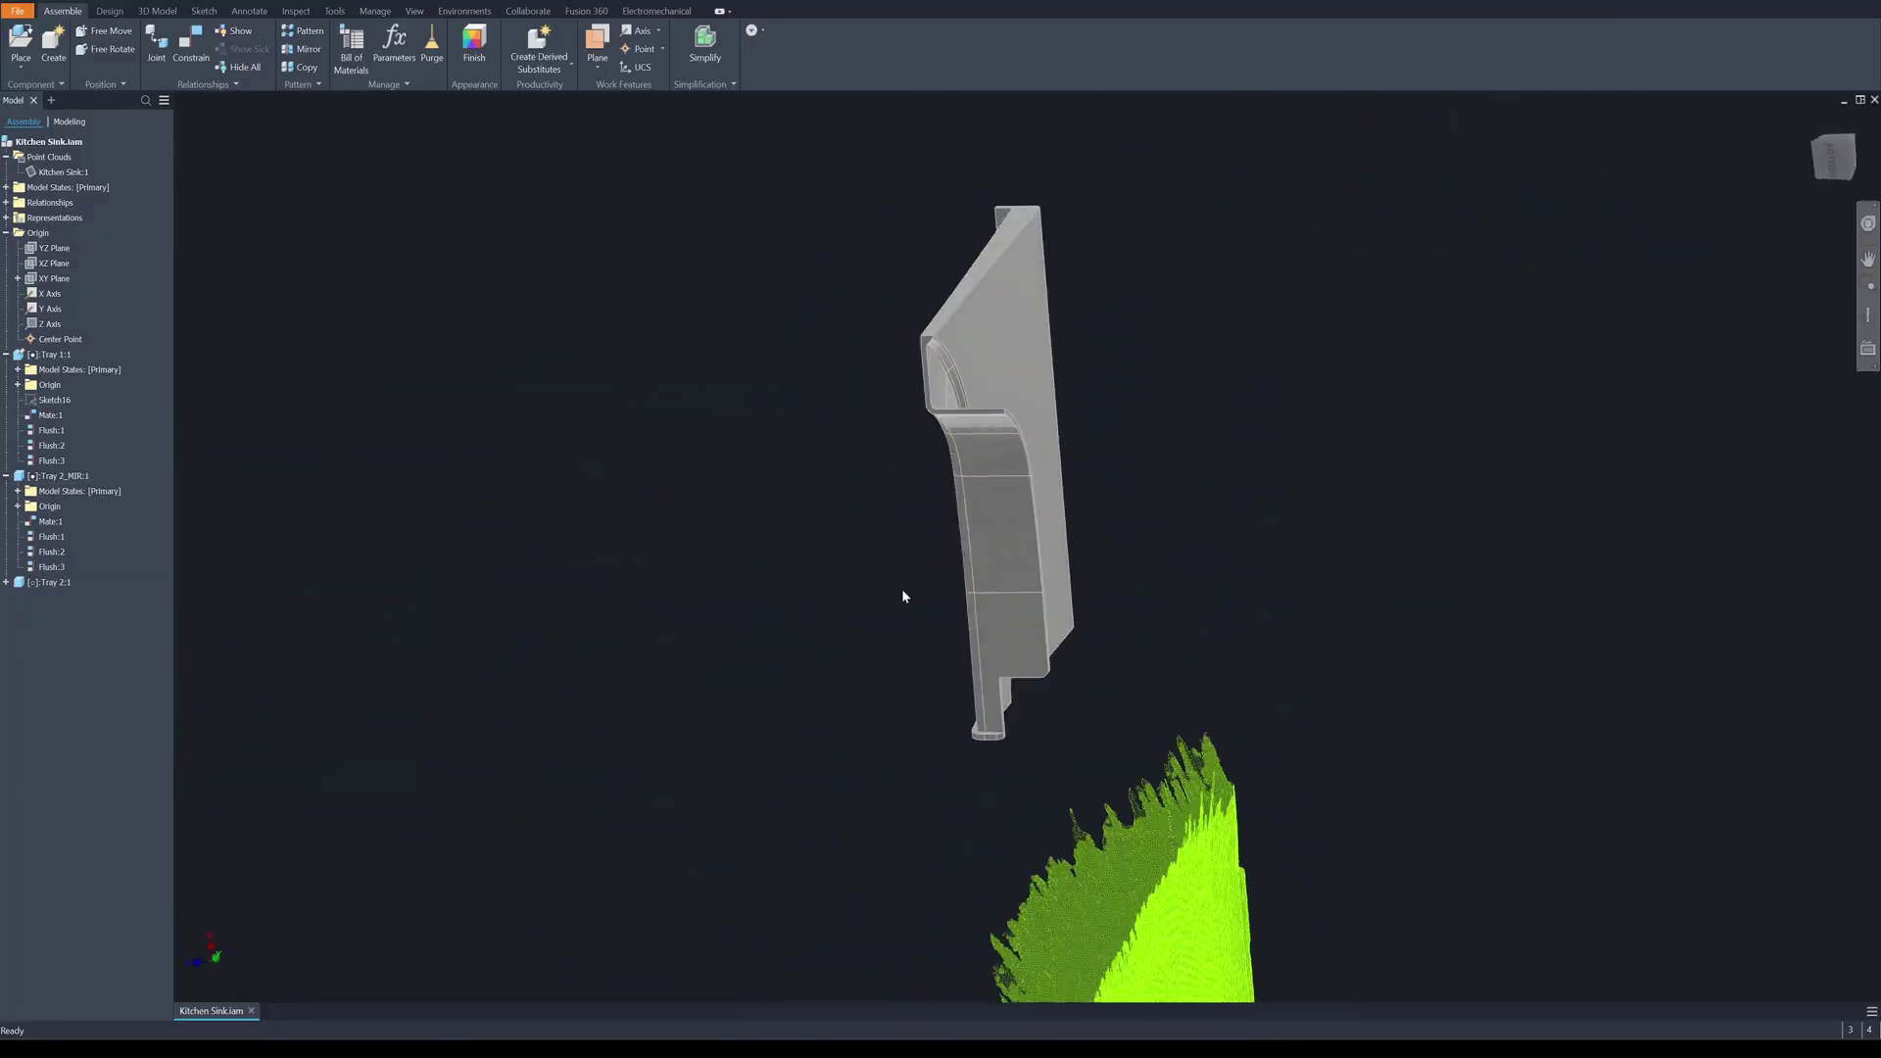
key(F5)
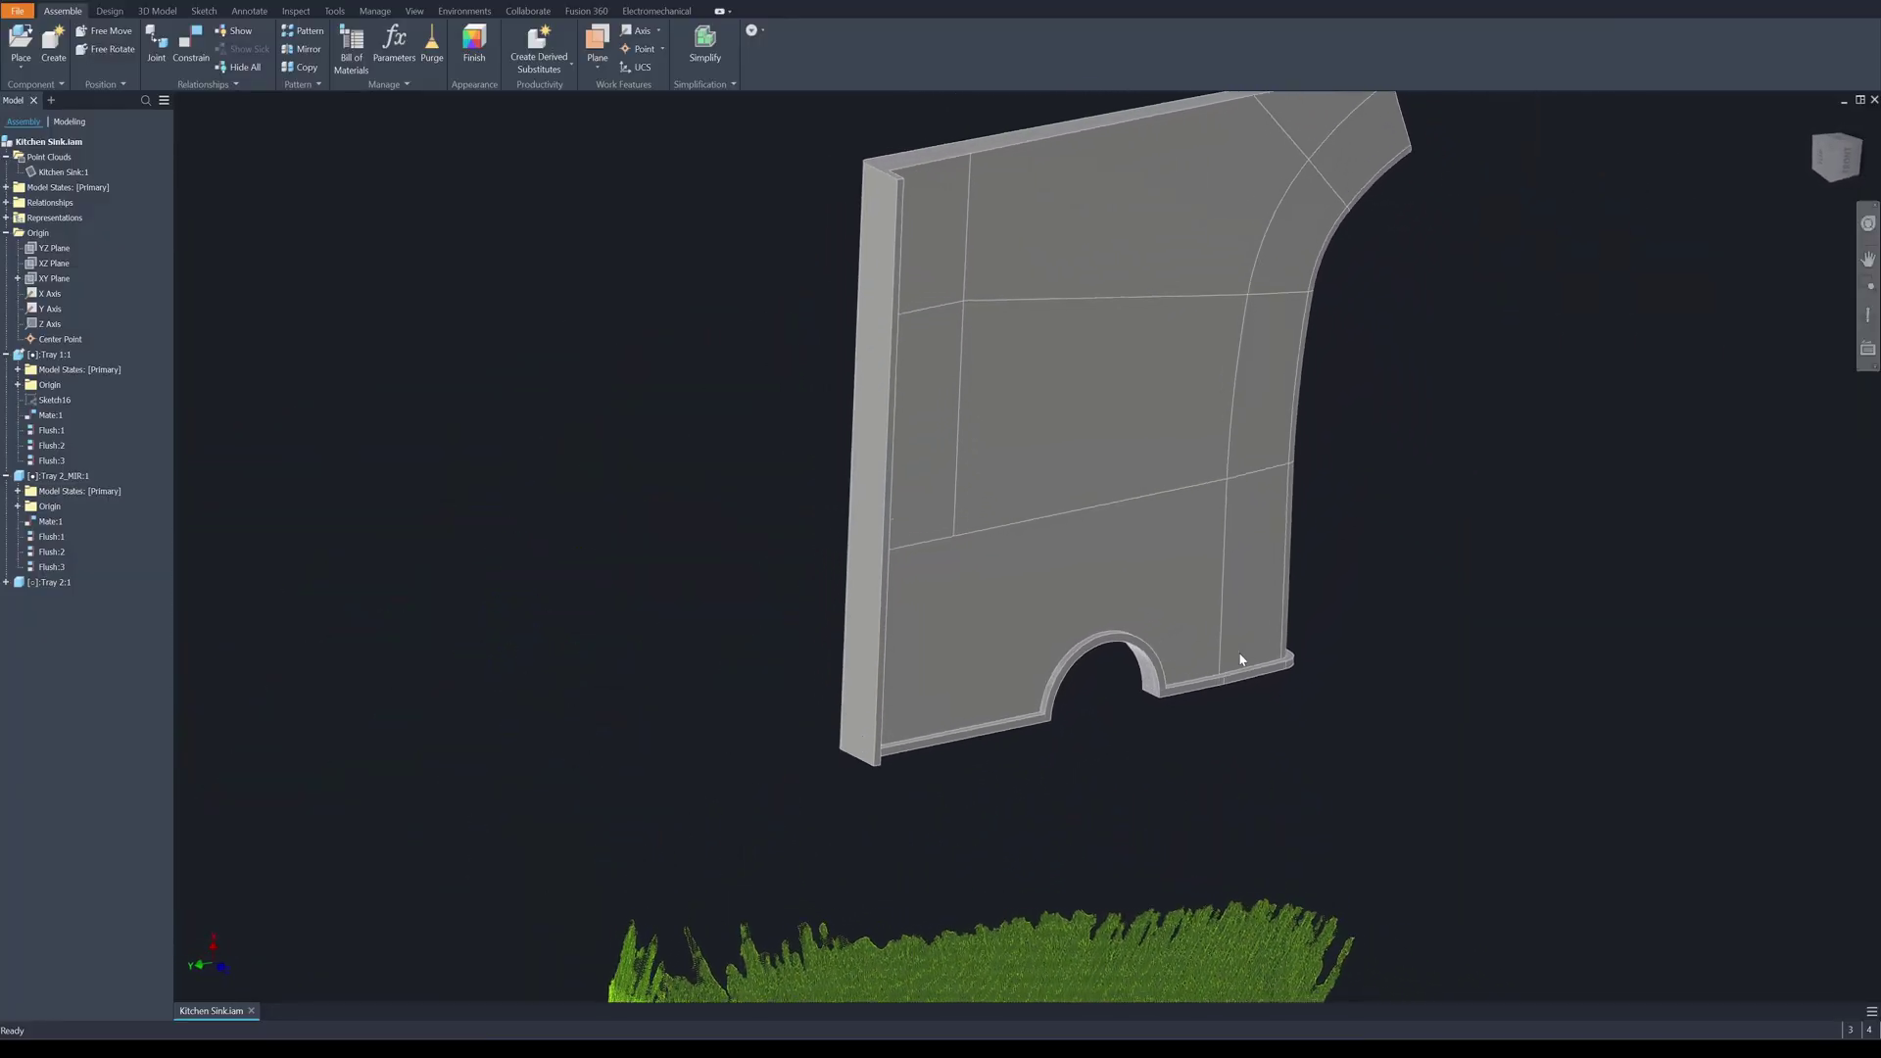
key(F5)
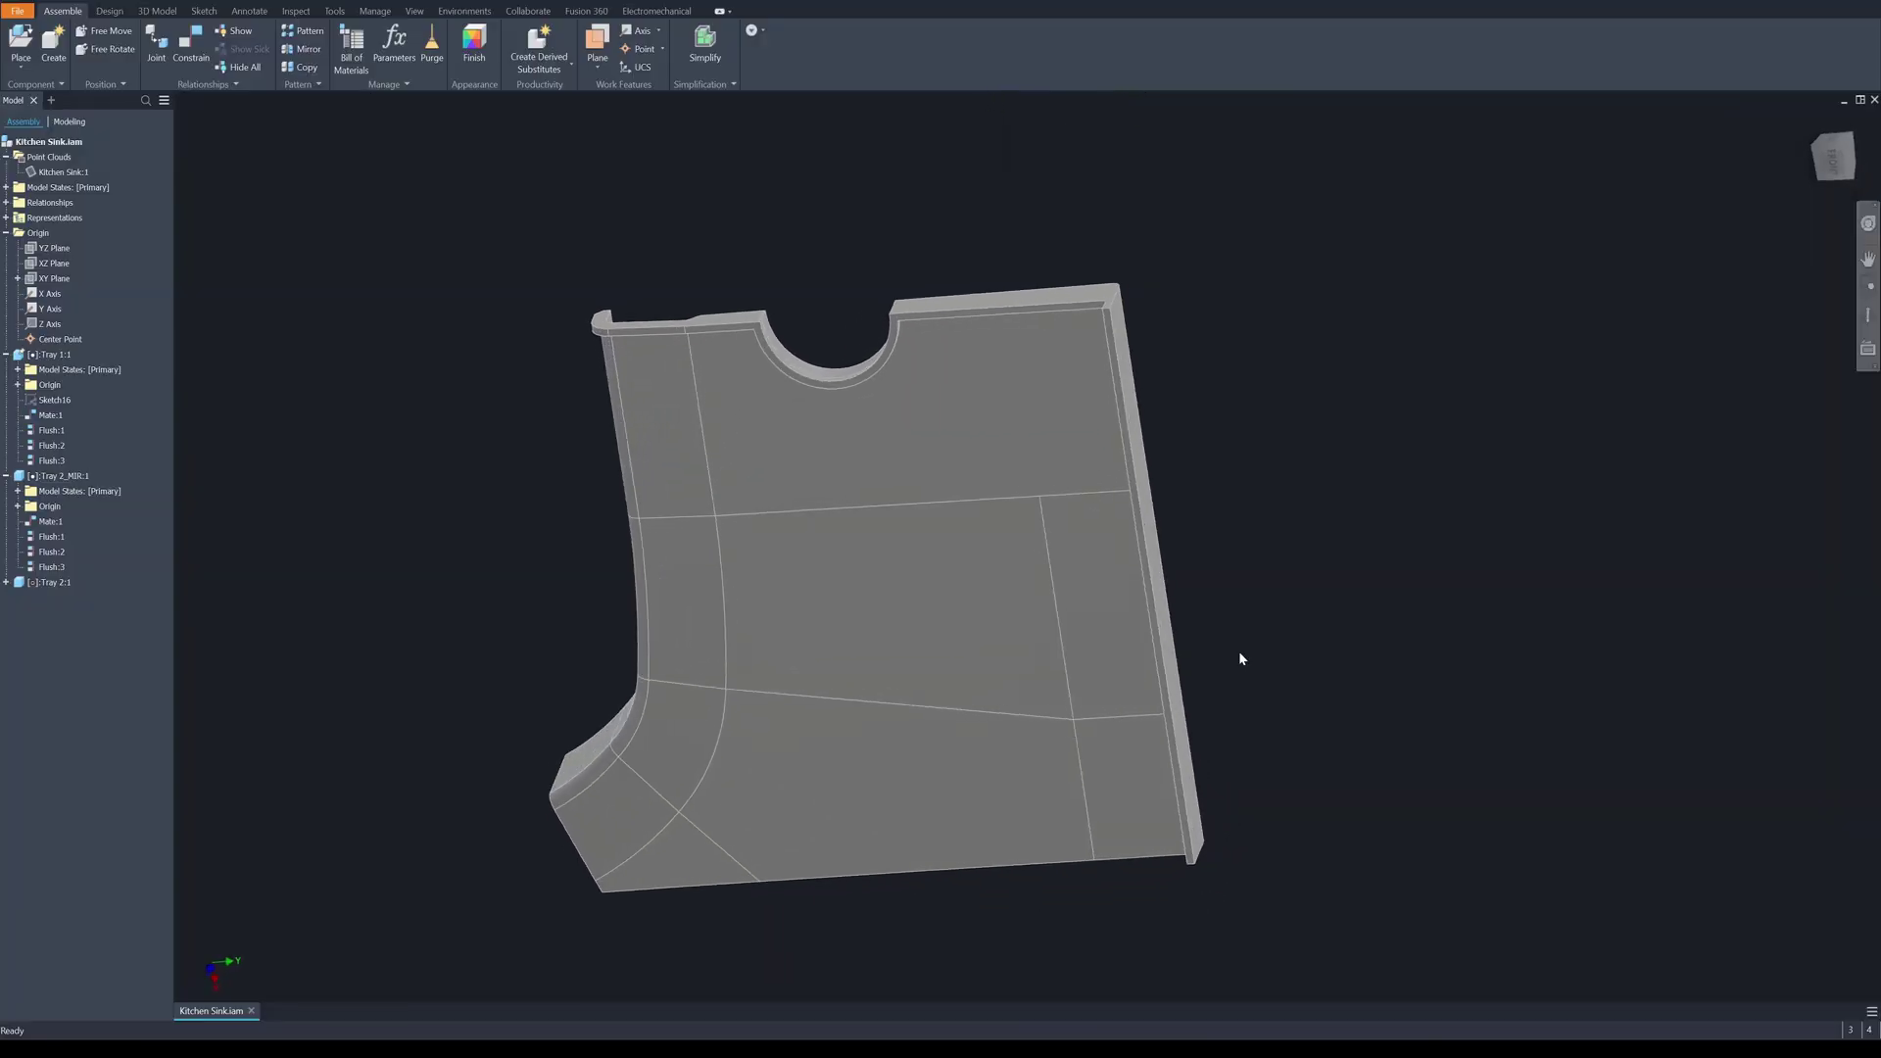
key(F5)
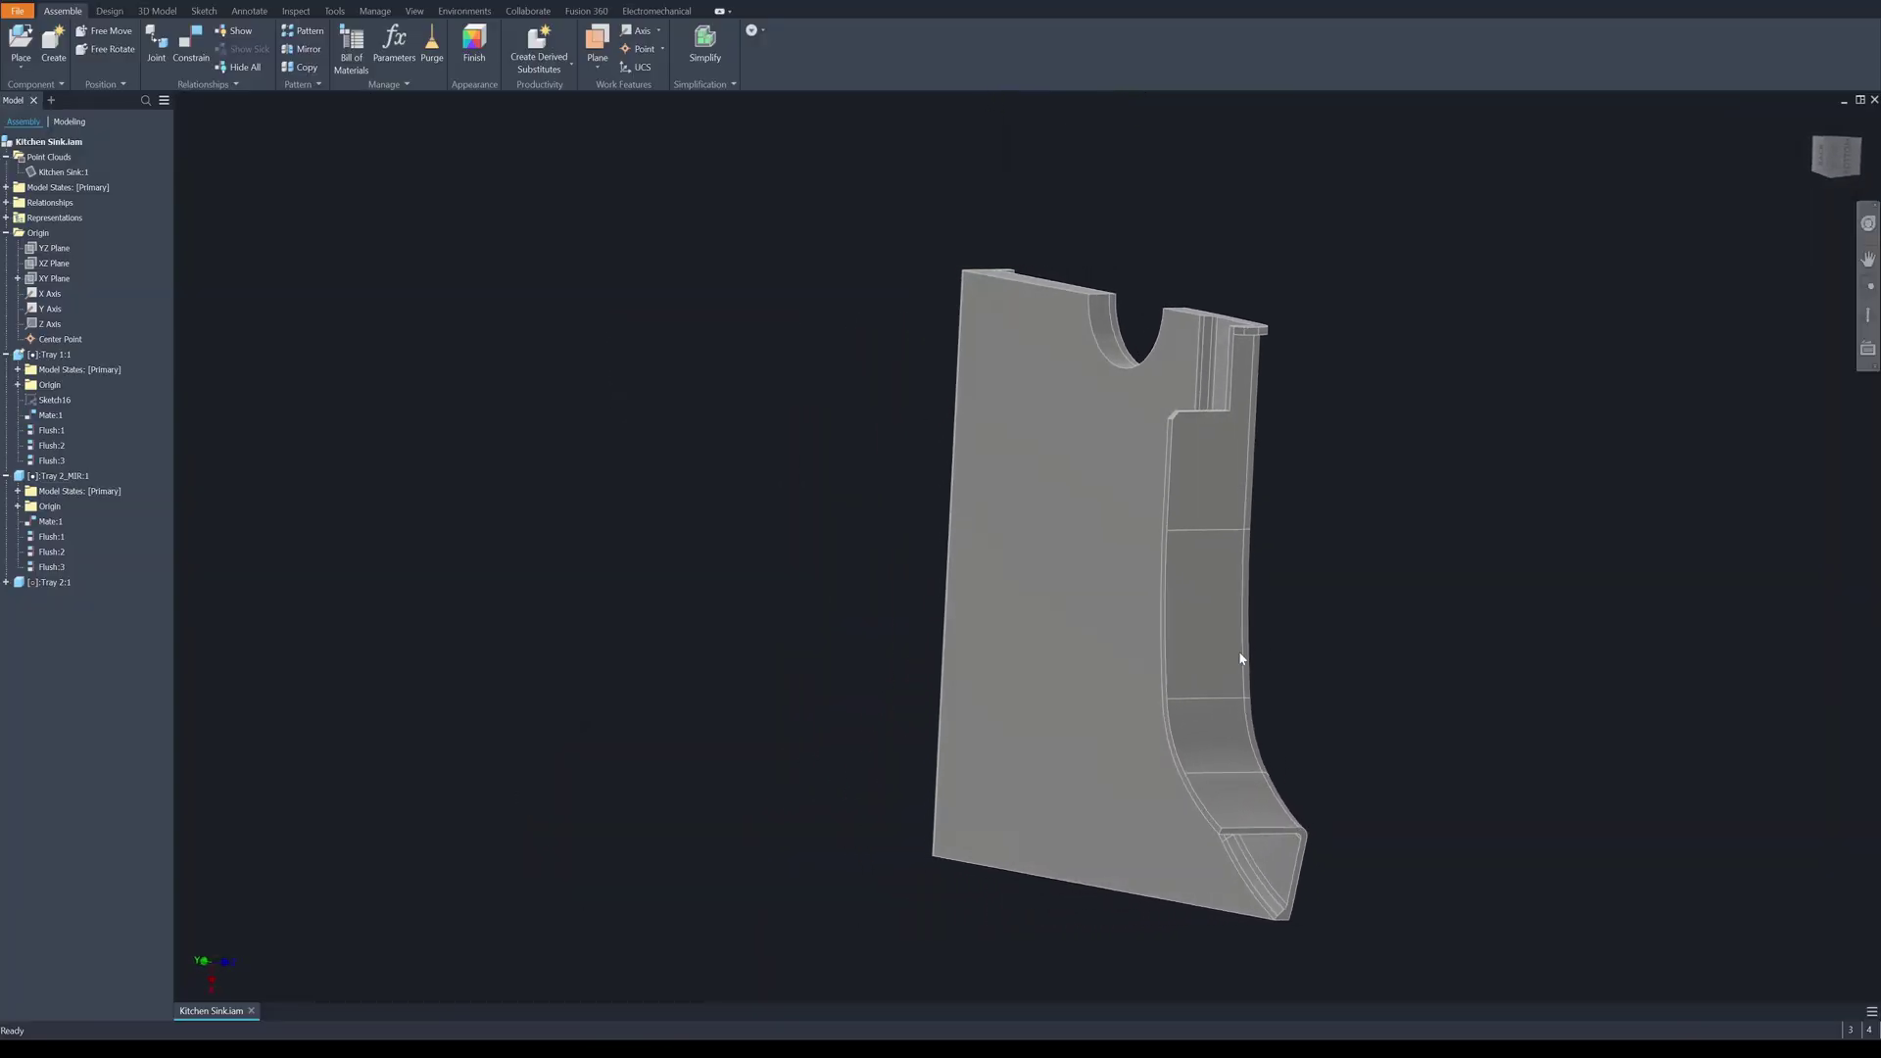
key(F5)
key(F5)
key(F5)
key(F5)
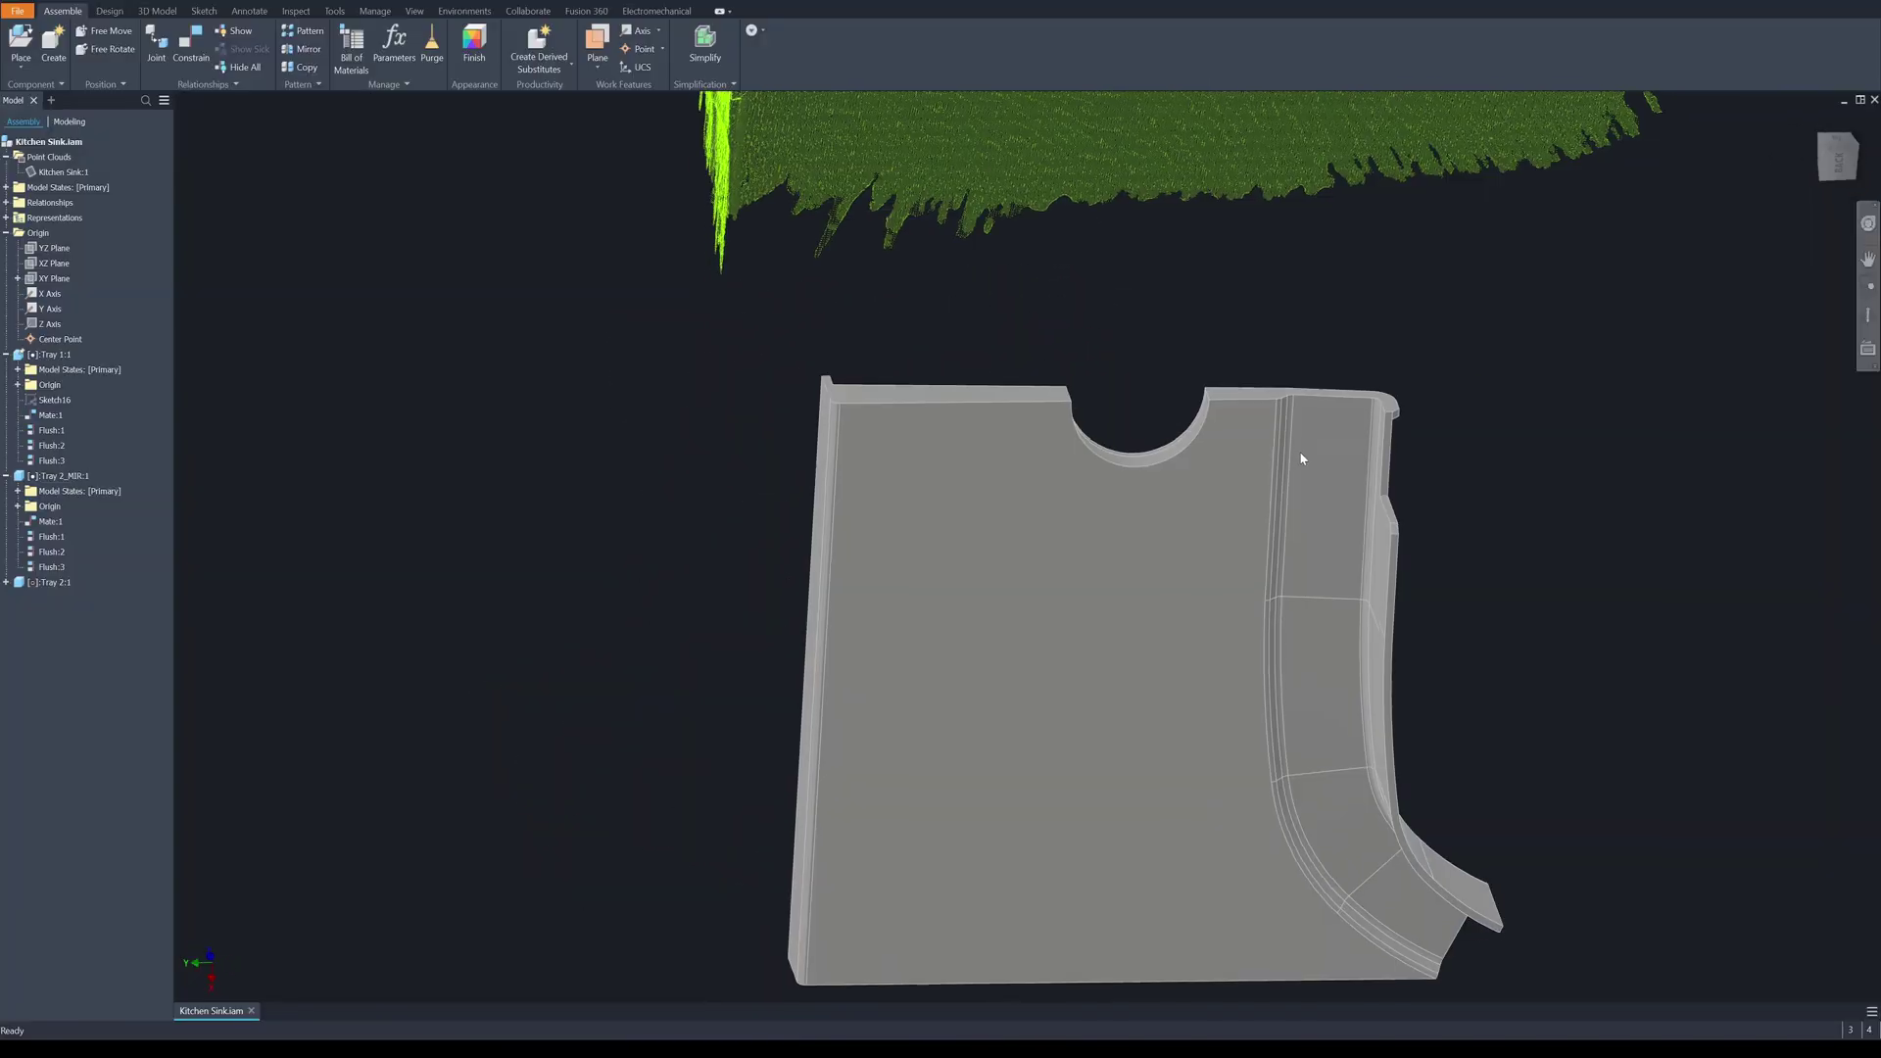
key(F5)
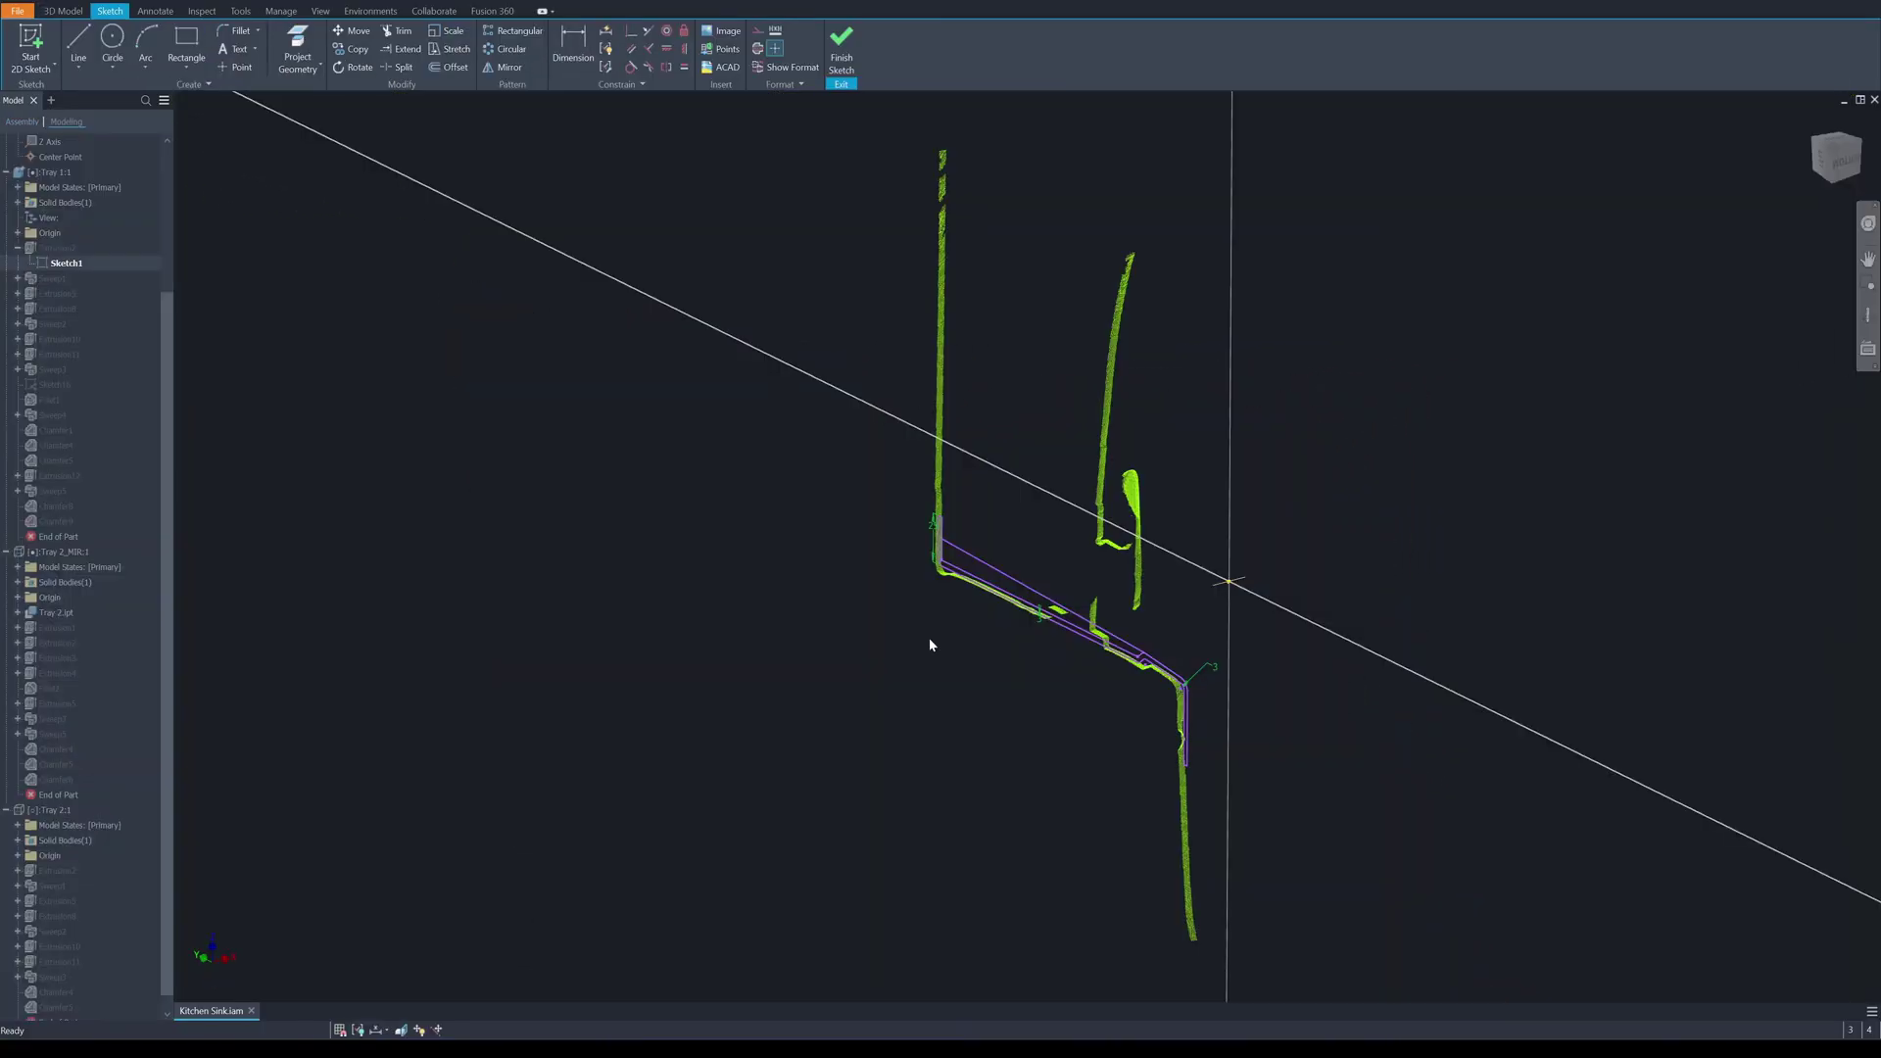
key(F5)
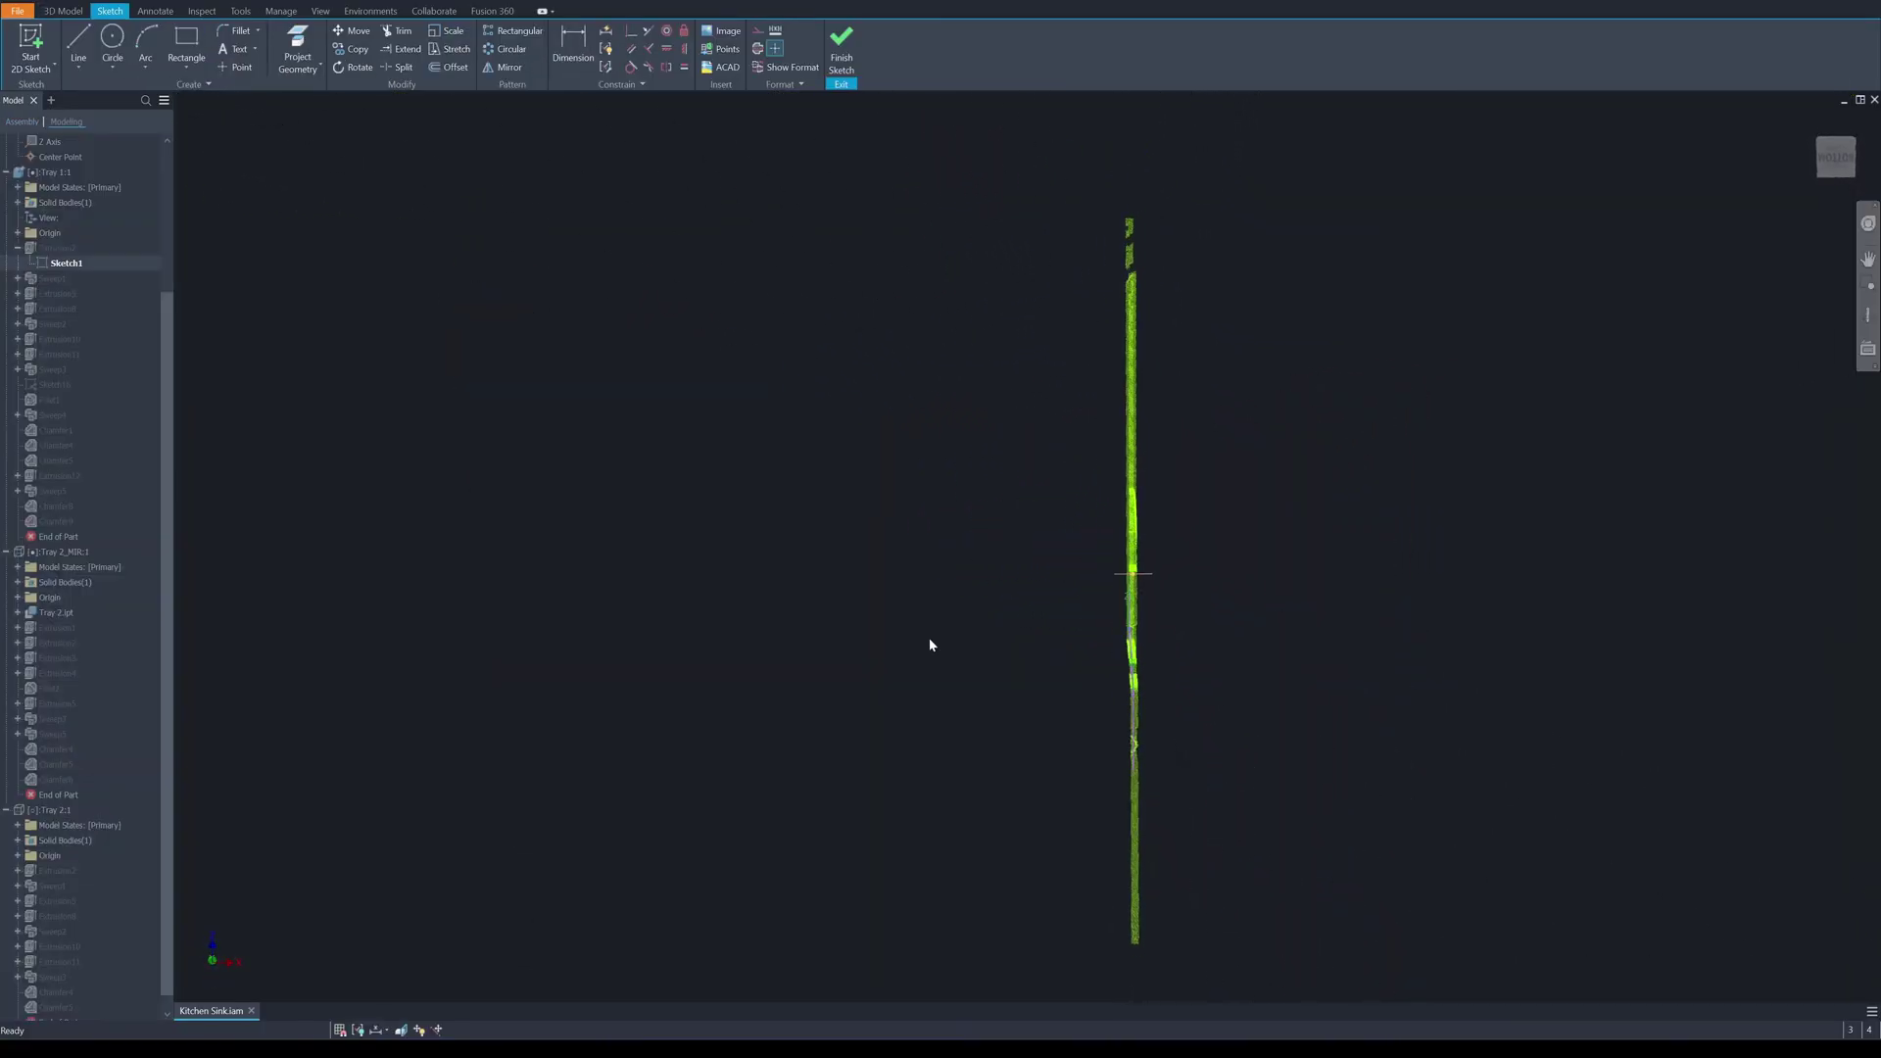
Compare Tray 1's Sketch1 profile with the sliced sink point cloud and review its 71 mm extrusion
key(F5)
key(F5)
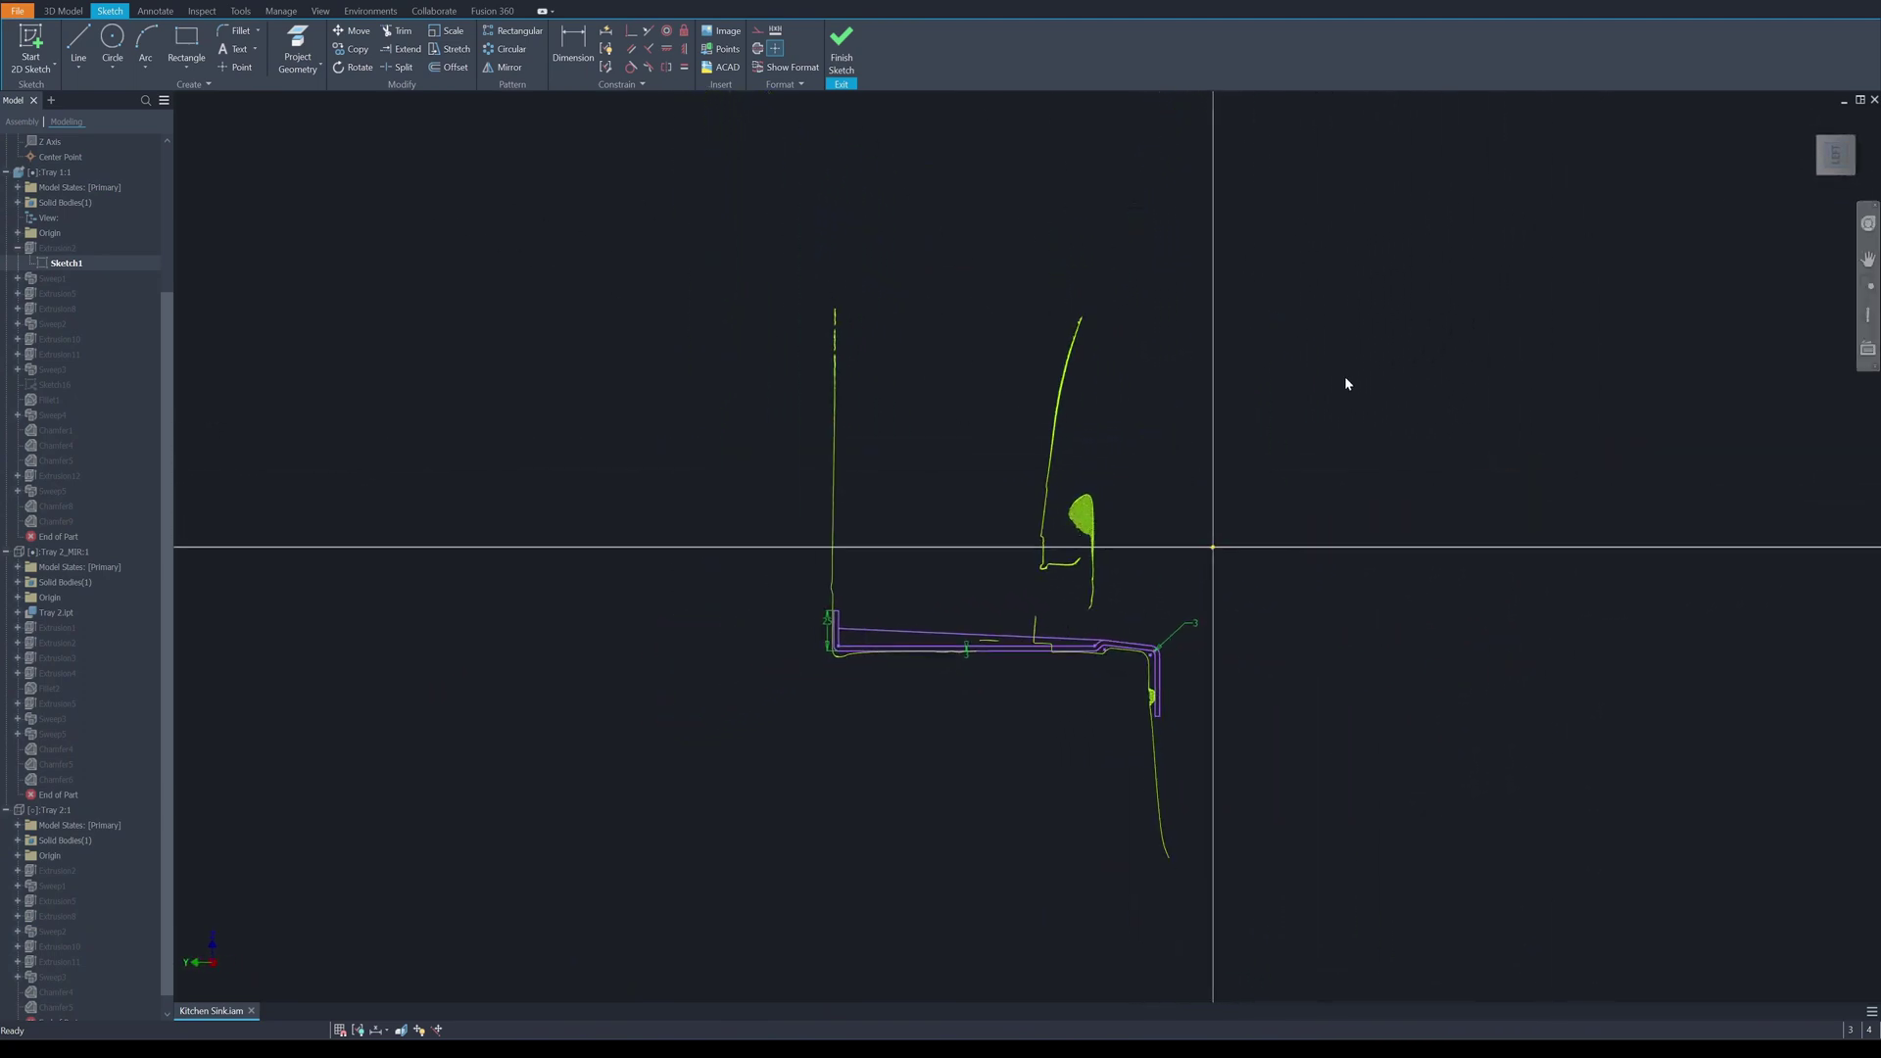
scroll(1163, 600, up, 8)
scroll(1007, 507, up, 2)
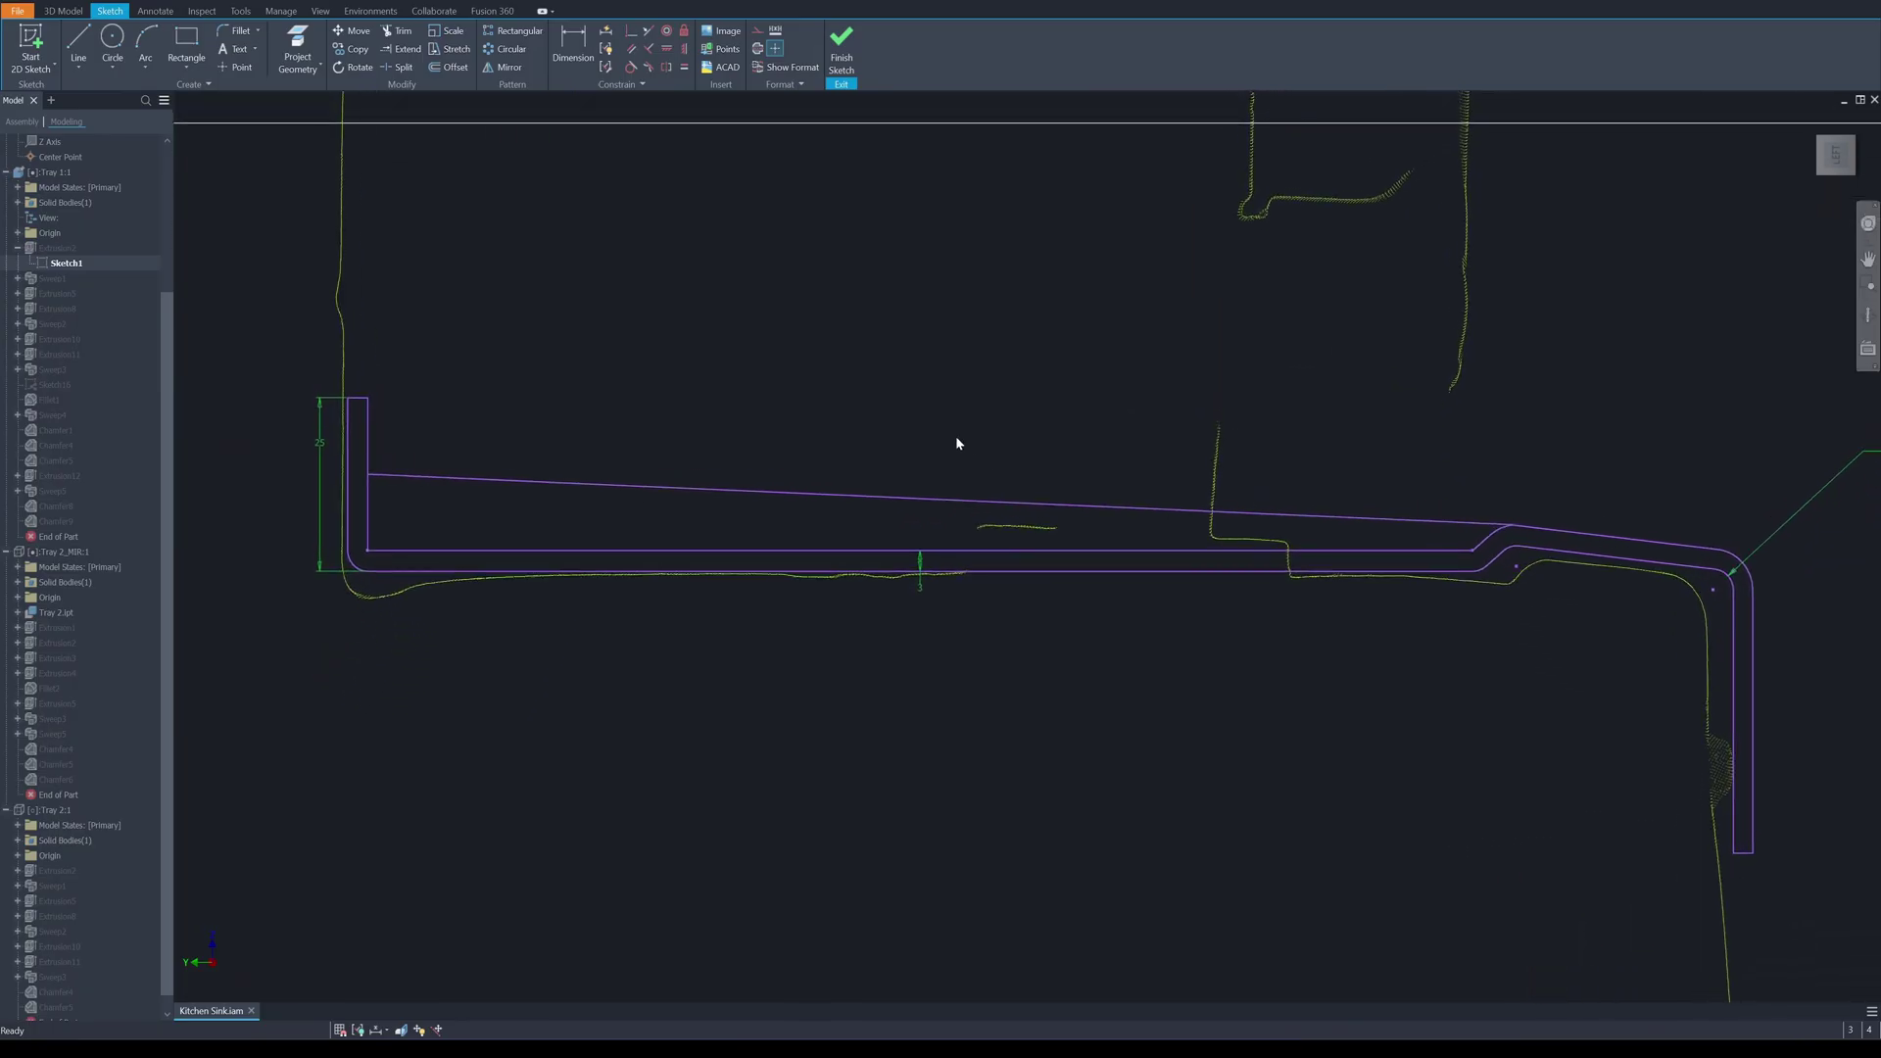
middle_drag(1523, 612, 1362, 613)
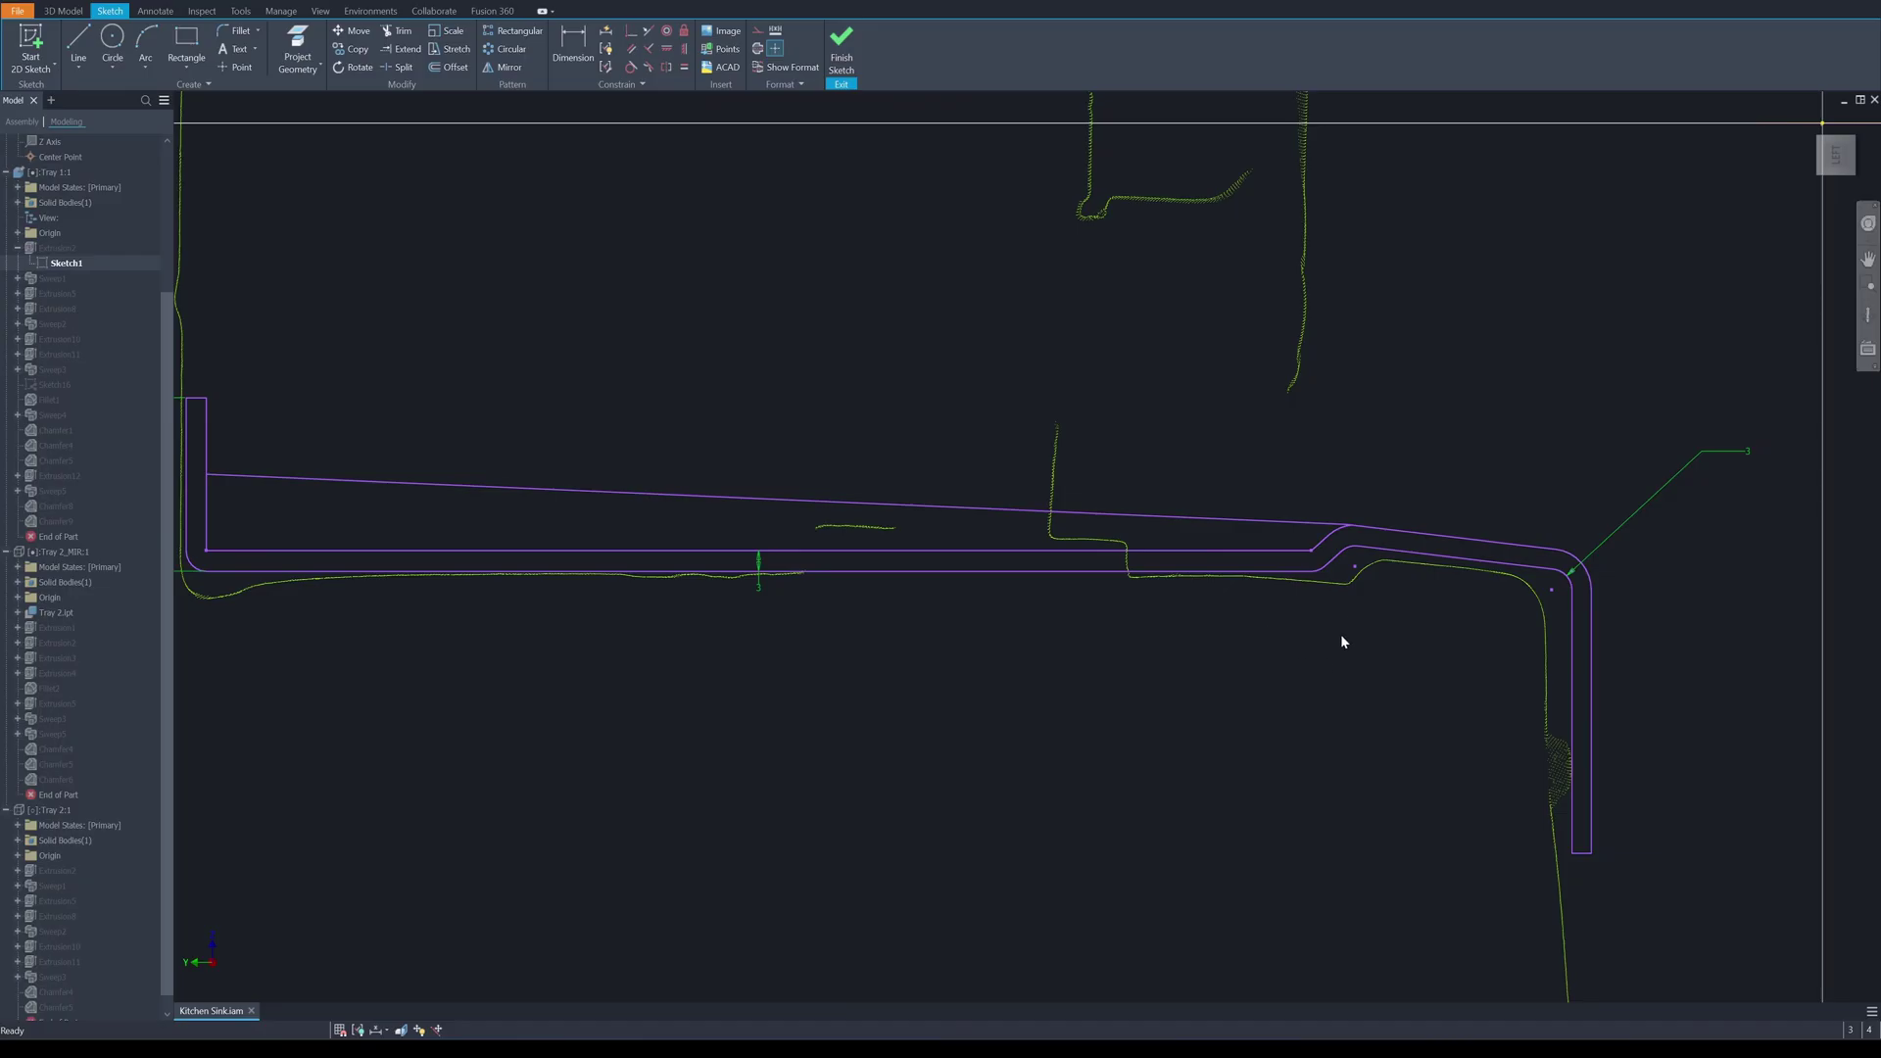
key(e)
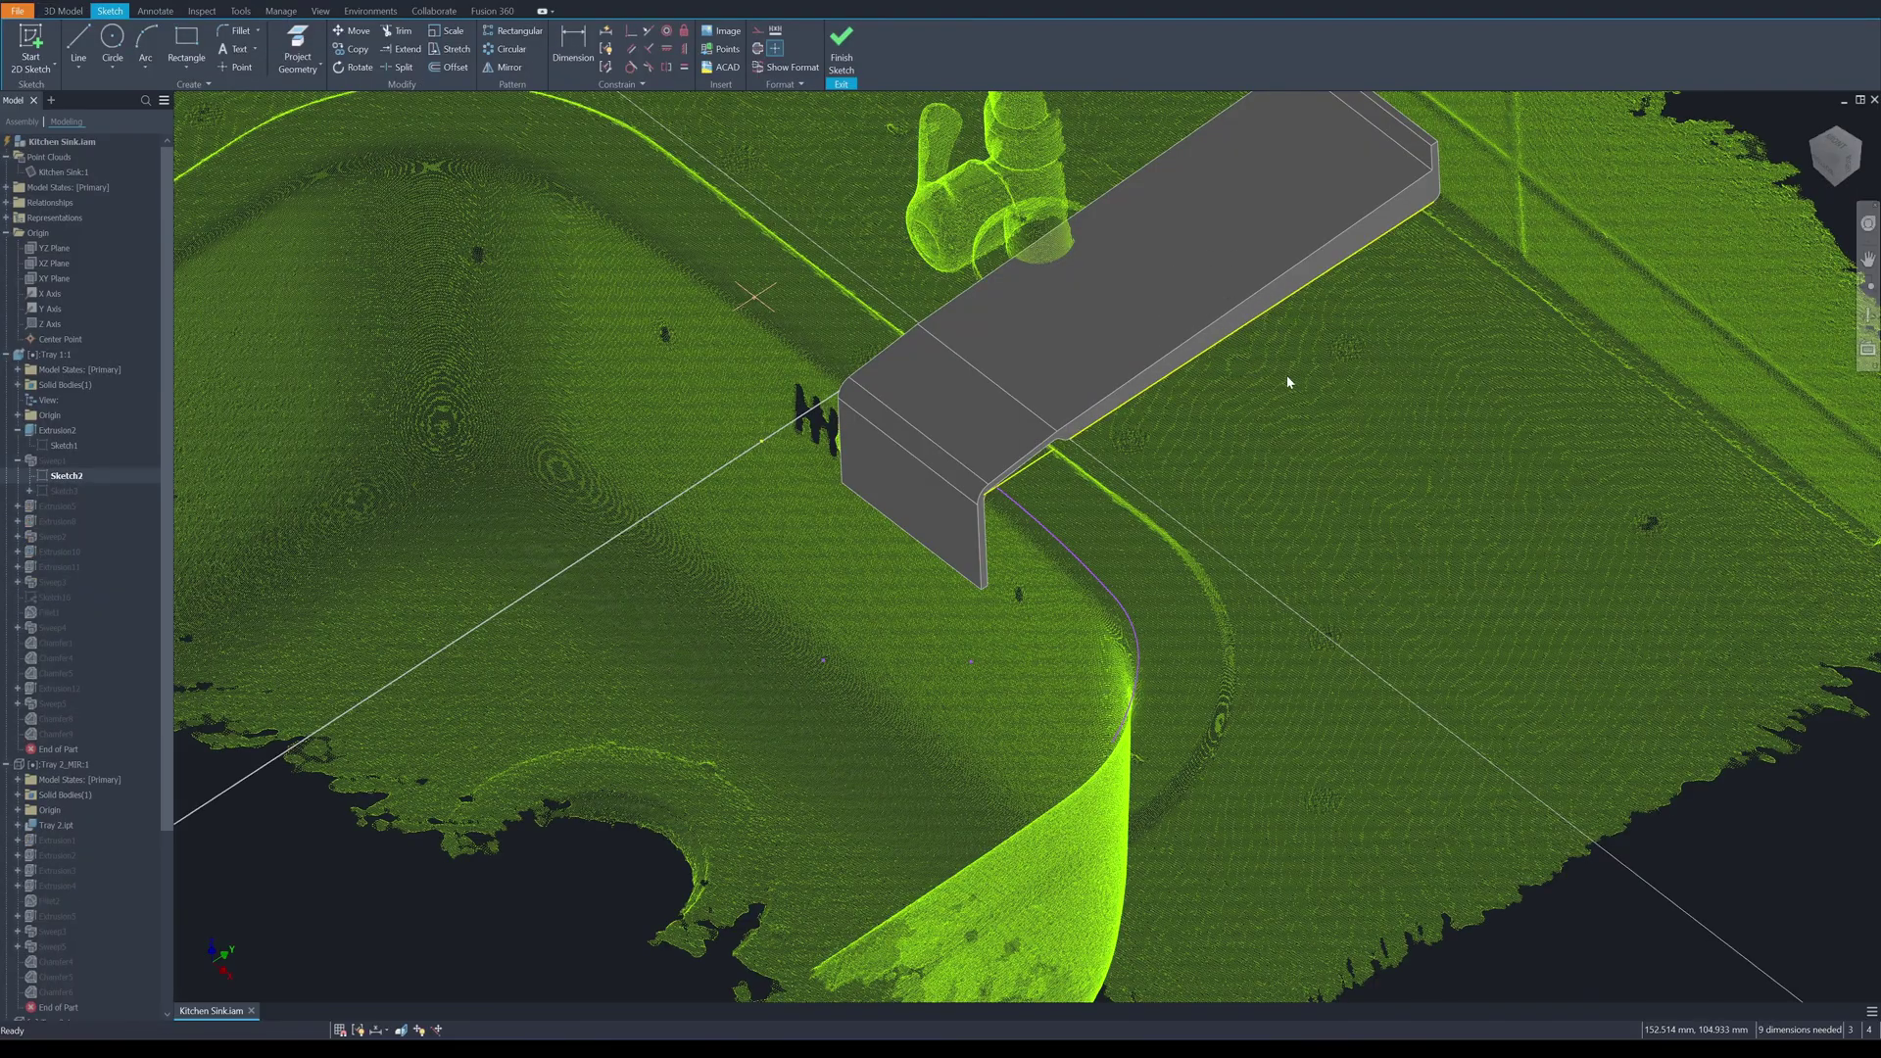
Review how Tray 1's sweeps and the cut from Sketch6 shape its body against the sink scan
key(Page_Up)
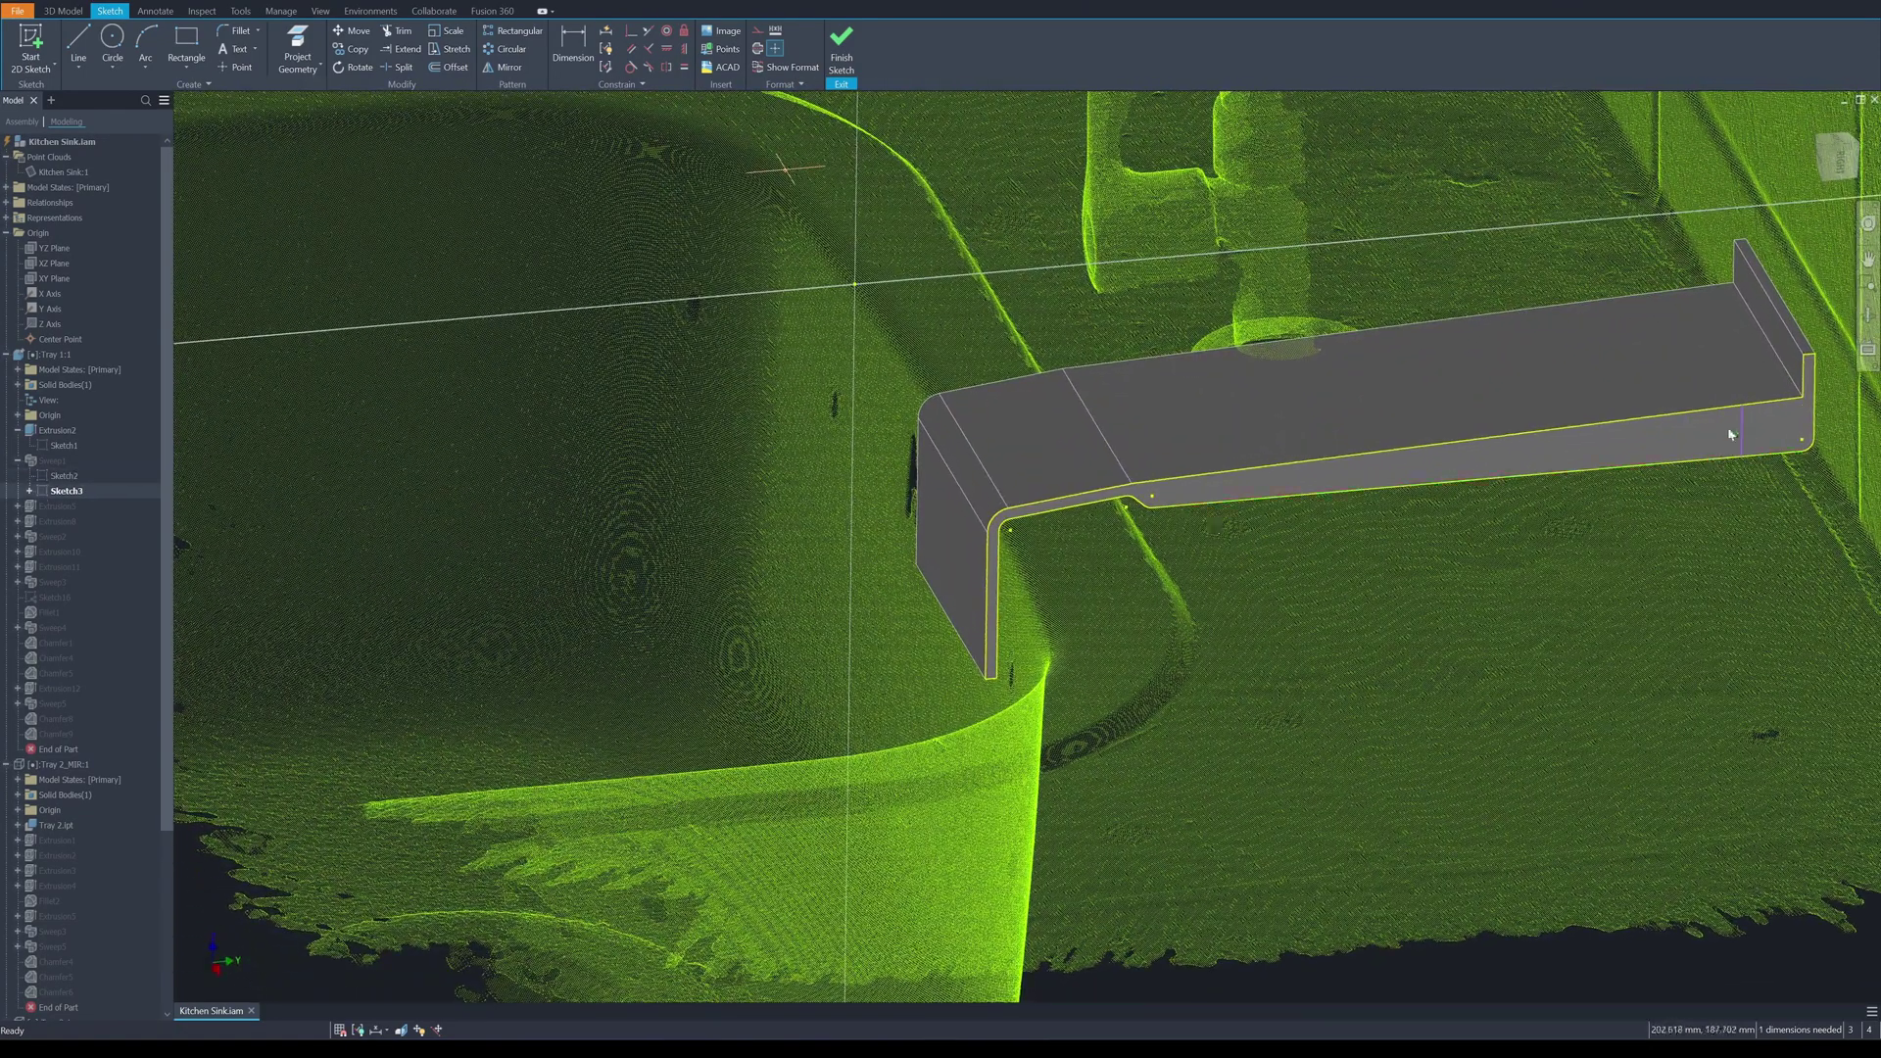
scroll(1735, 409, up, 1)
middle_drag(1670, 429, 1585, 454)
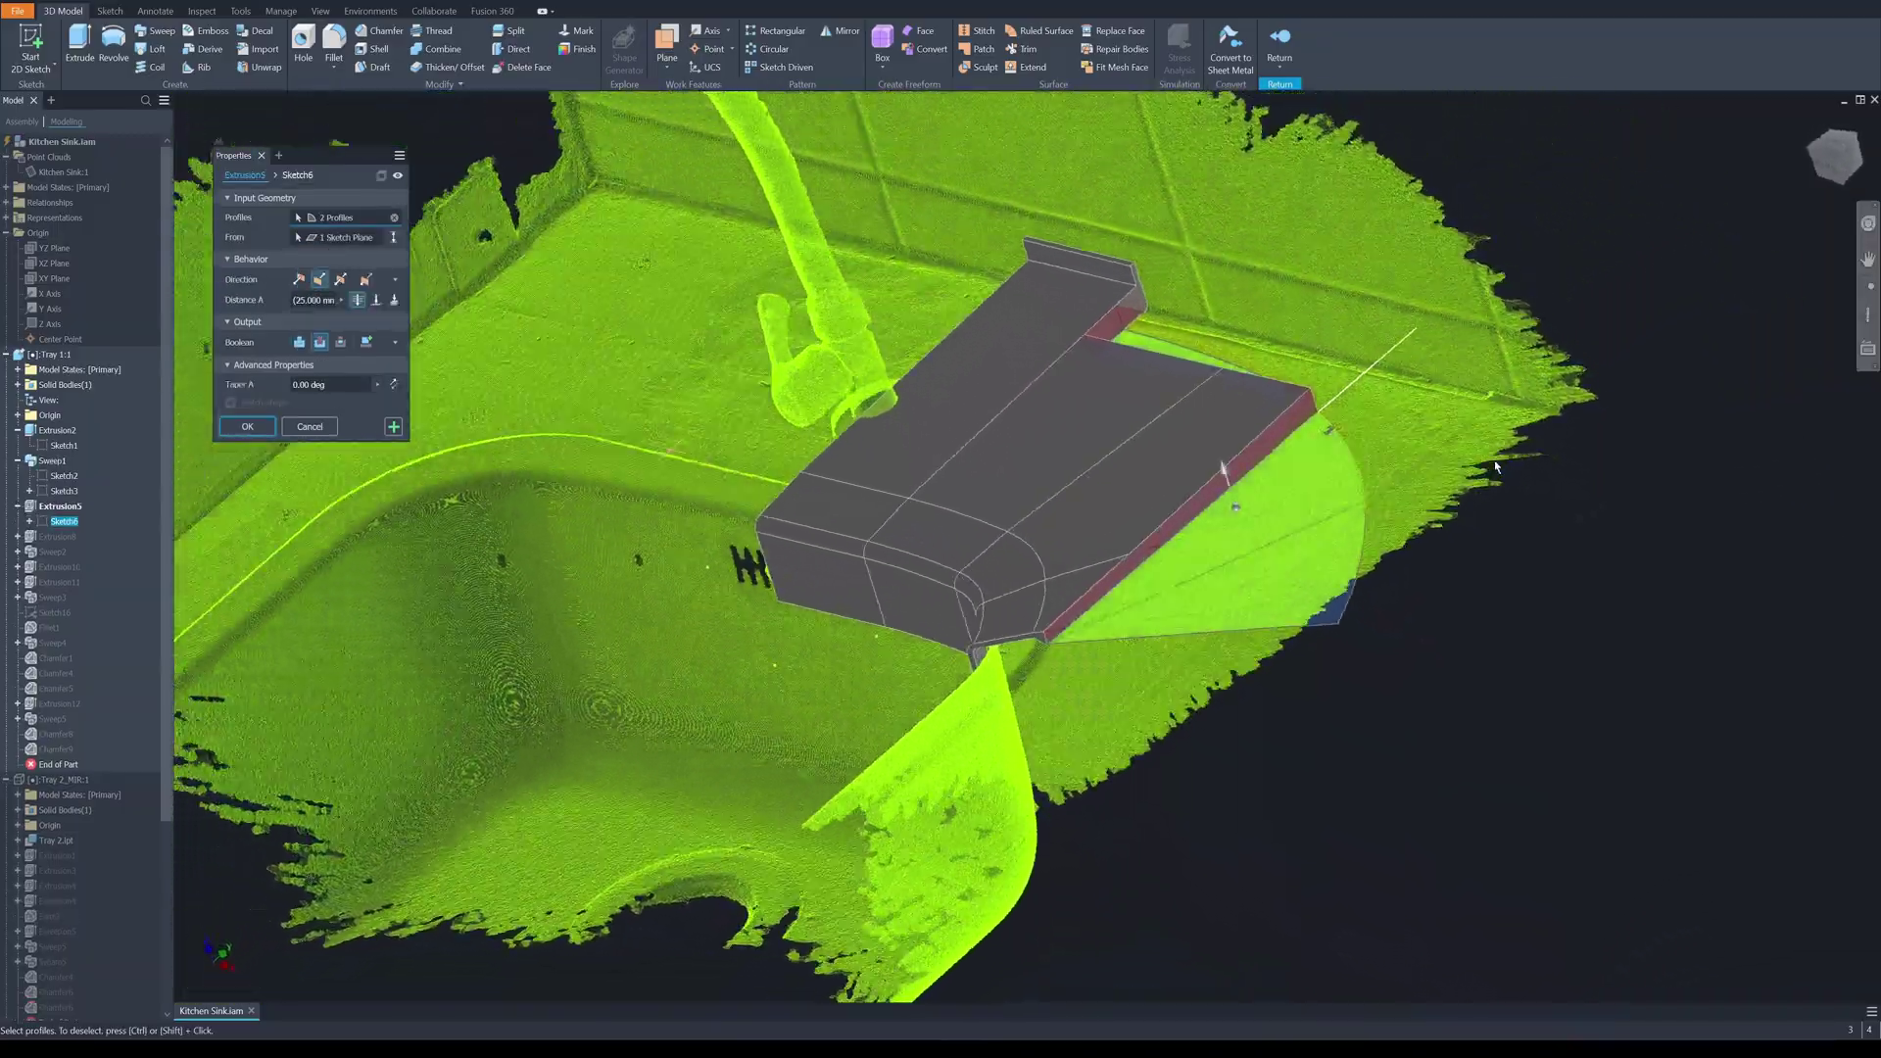
key(F5)
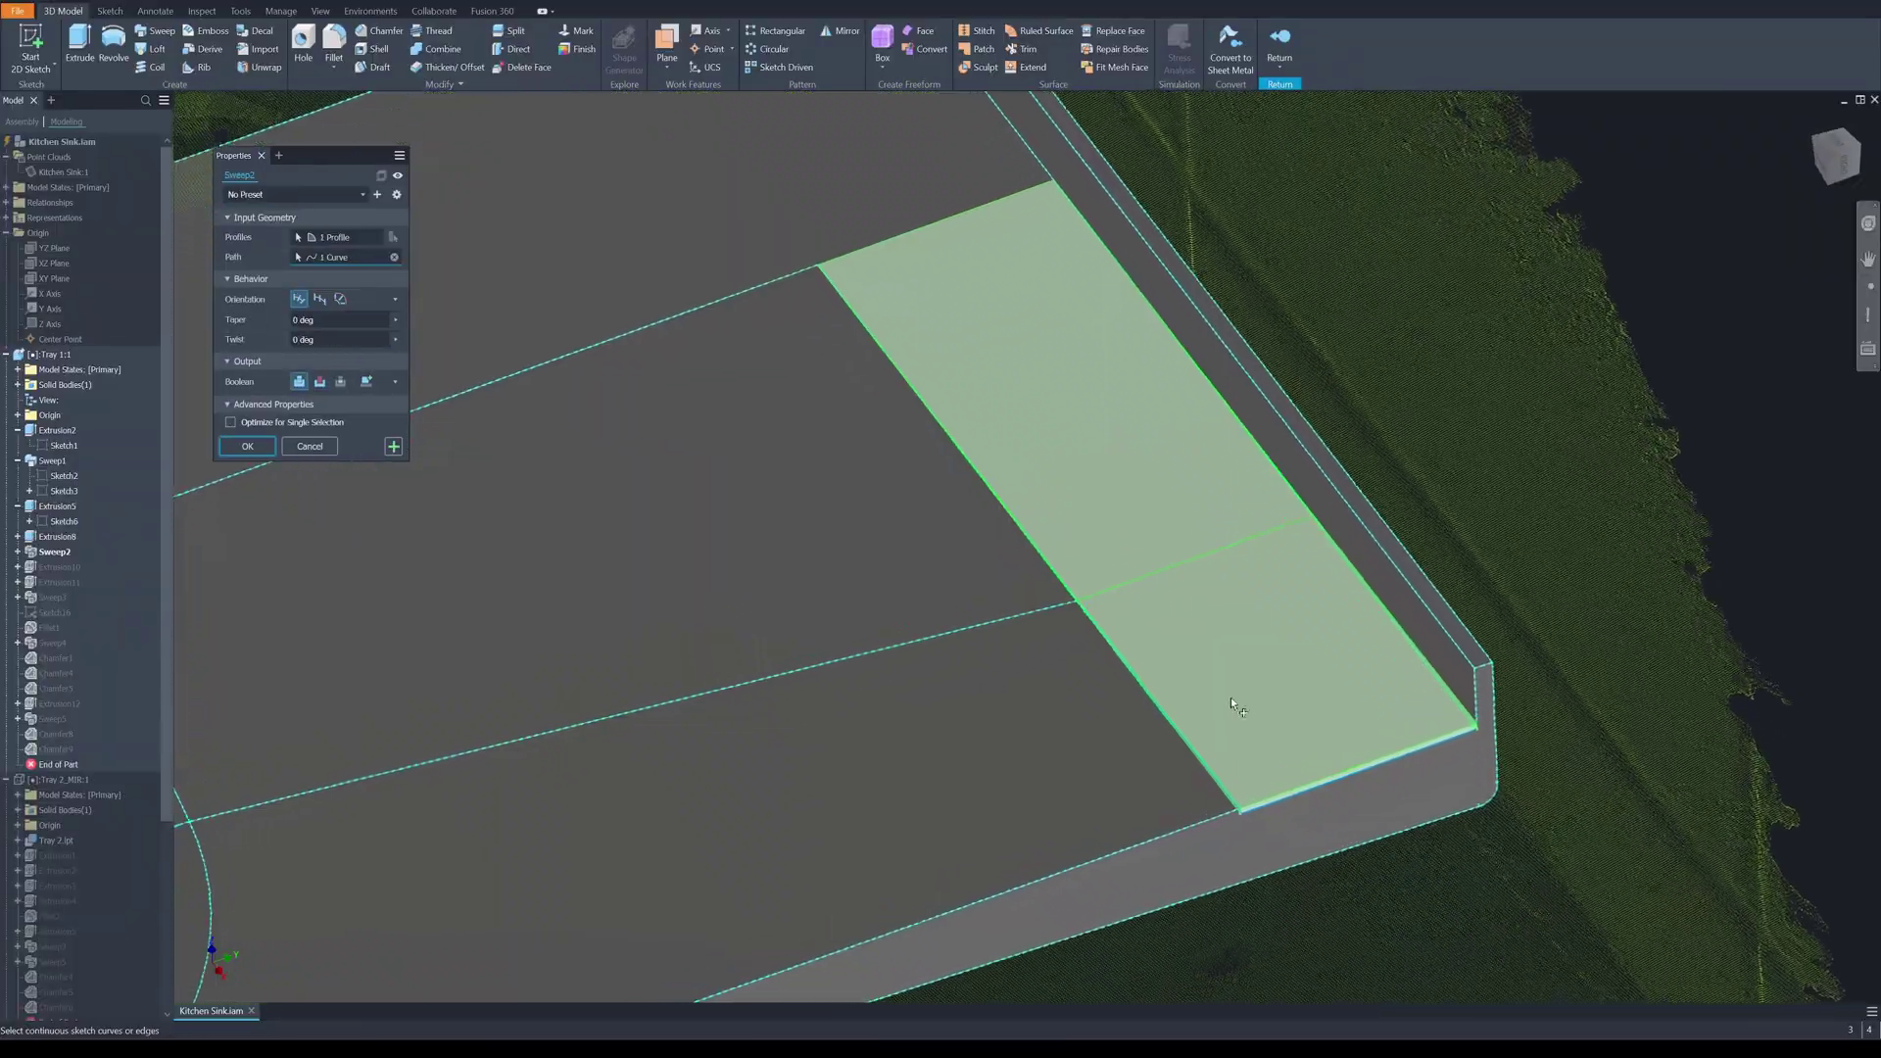
scroll(1207, 678, down, 3)
scroll(1196, 629, up, 3)
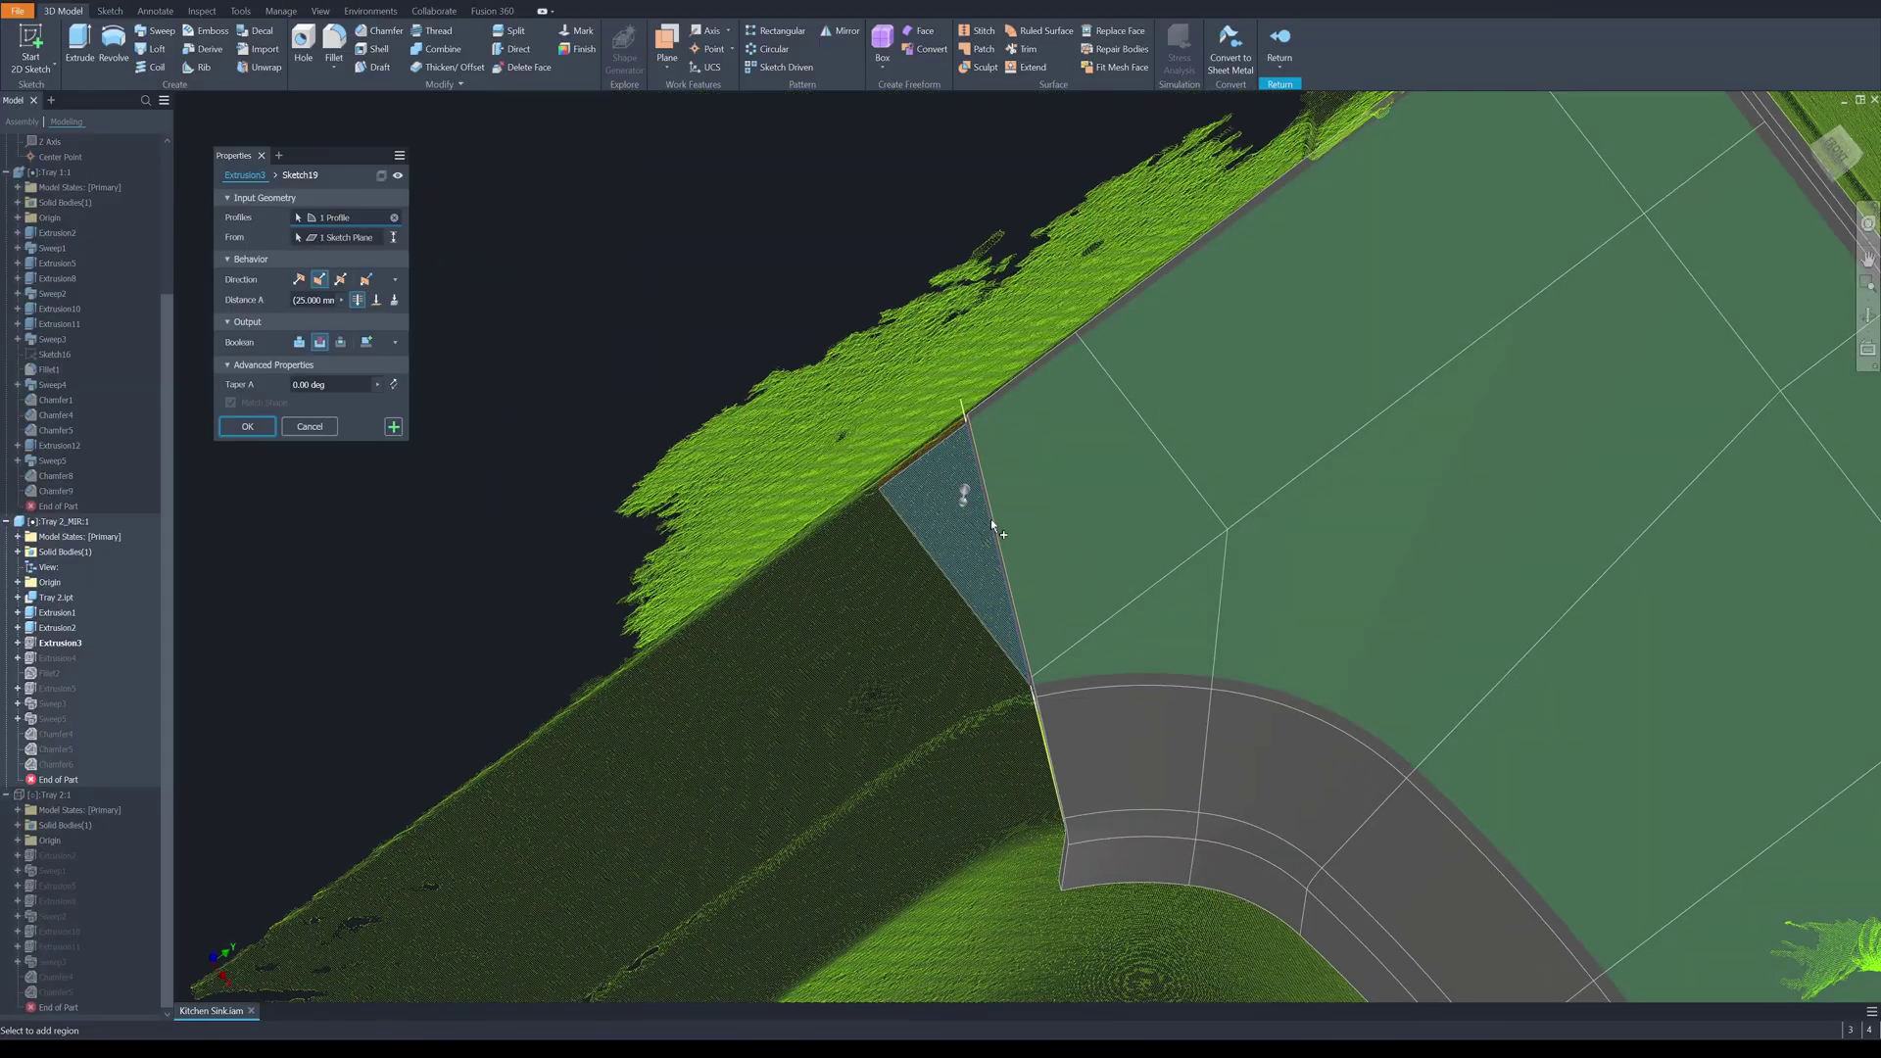
Review Tray 2_MIR's Sketch19 corner cut and Sketch20 edge notch against the scanned wall
key(ctrl)
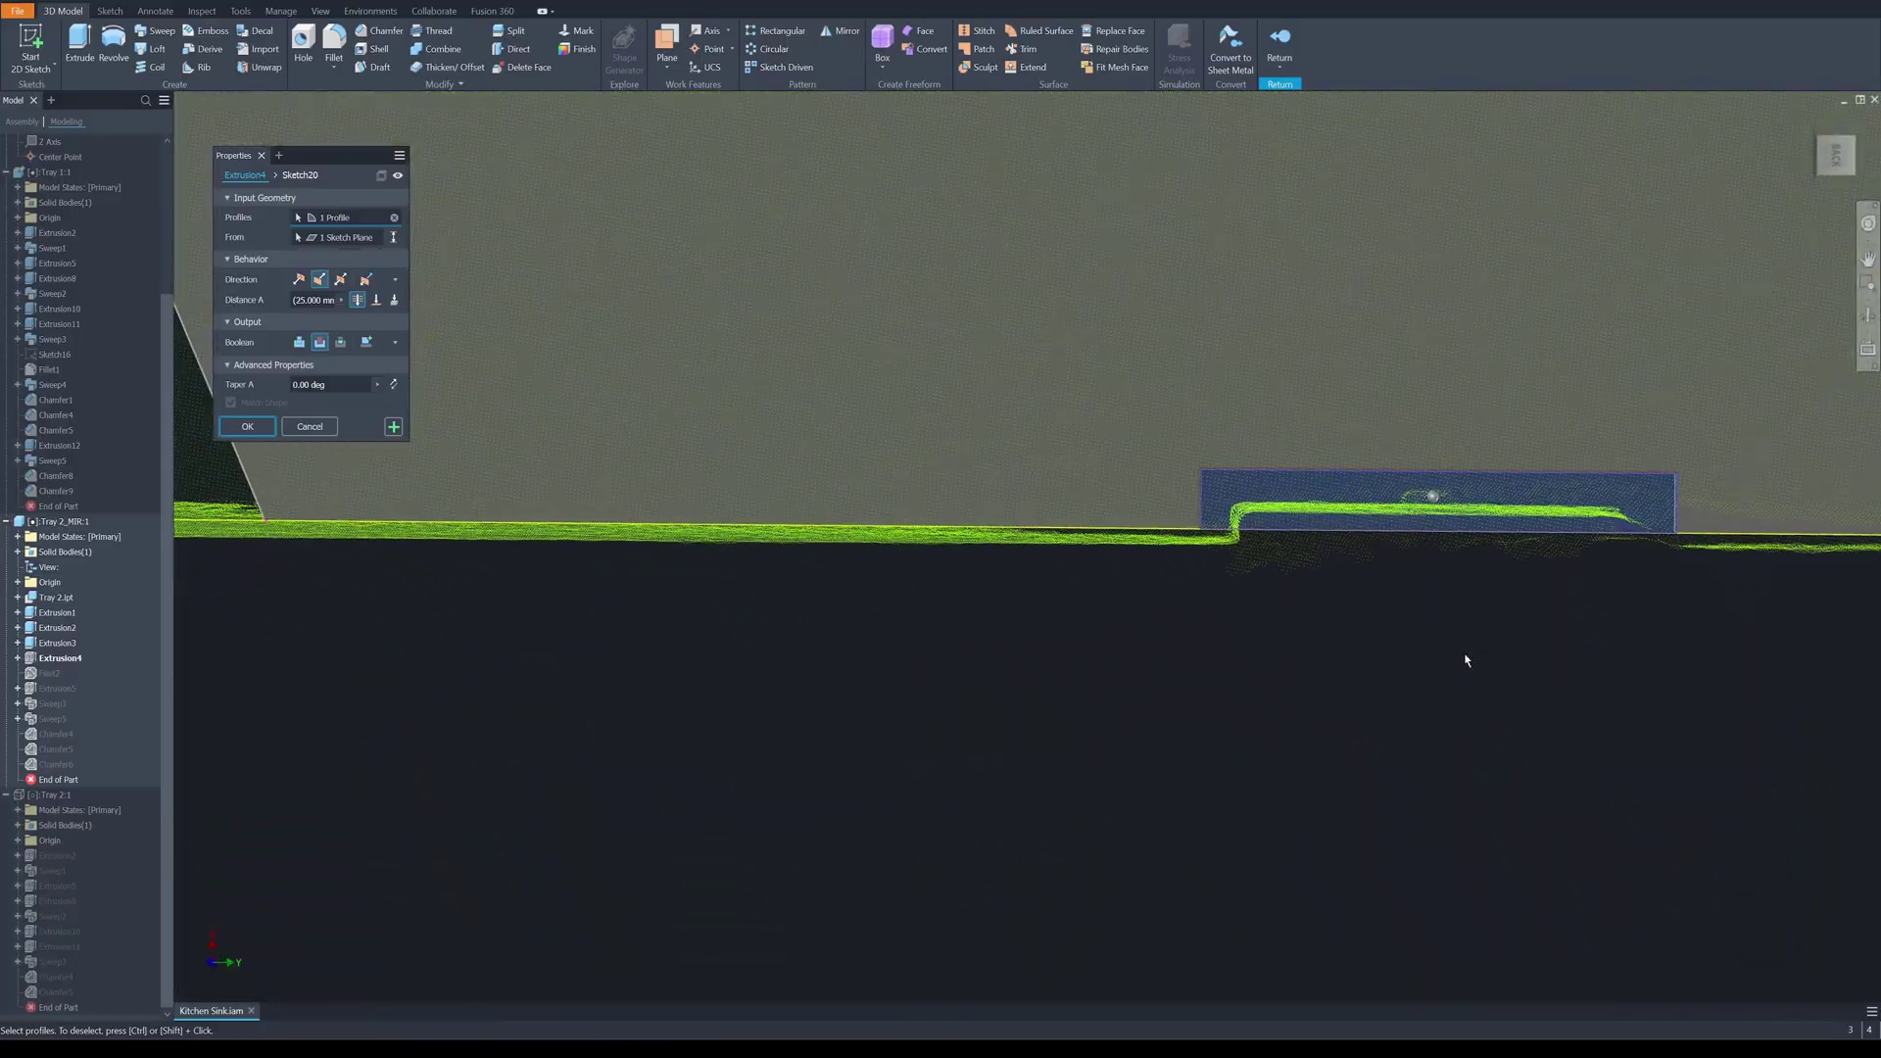
mouse_move(1465, 659)
shift+middle_down()
mouse_move(1437, 607)
mouse_move(1466, 604)
shift+middle_up()
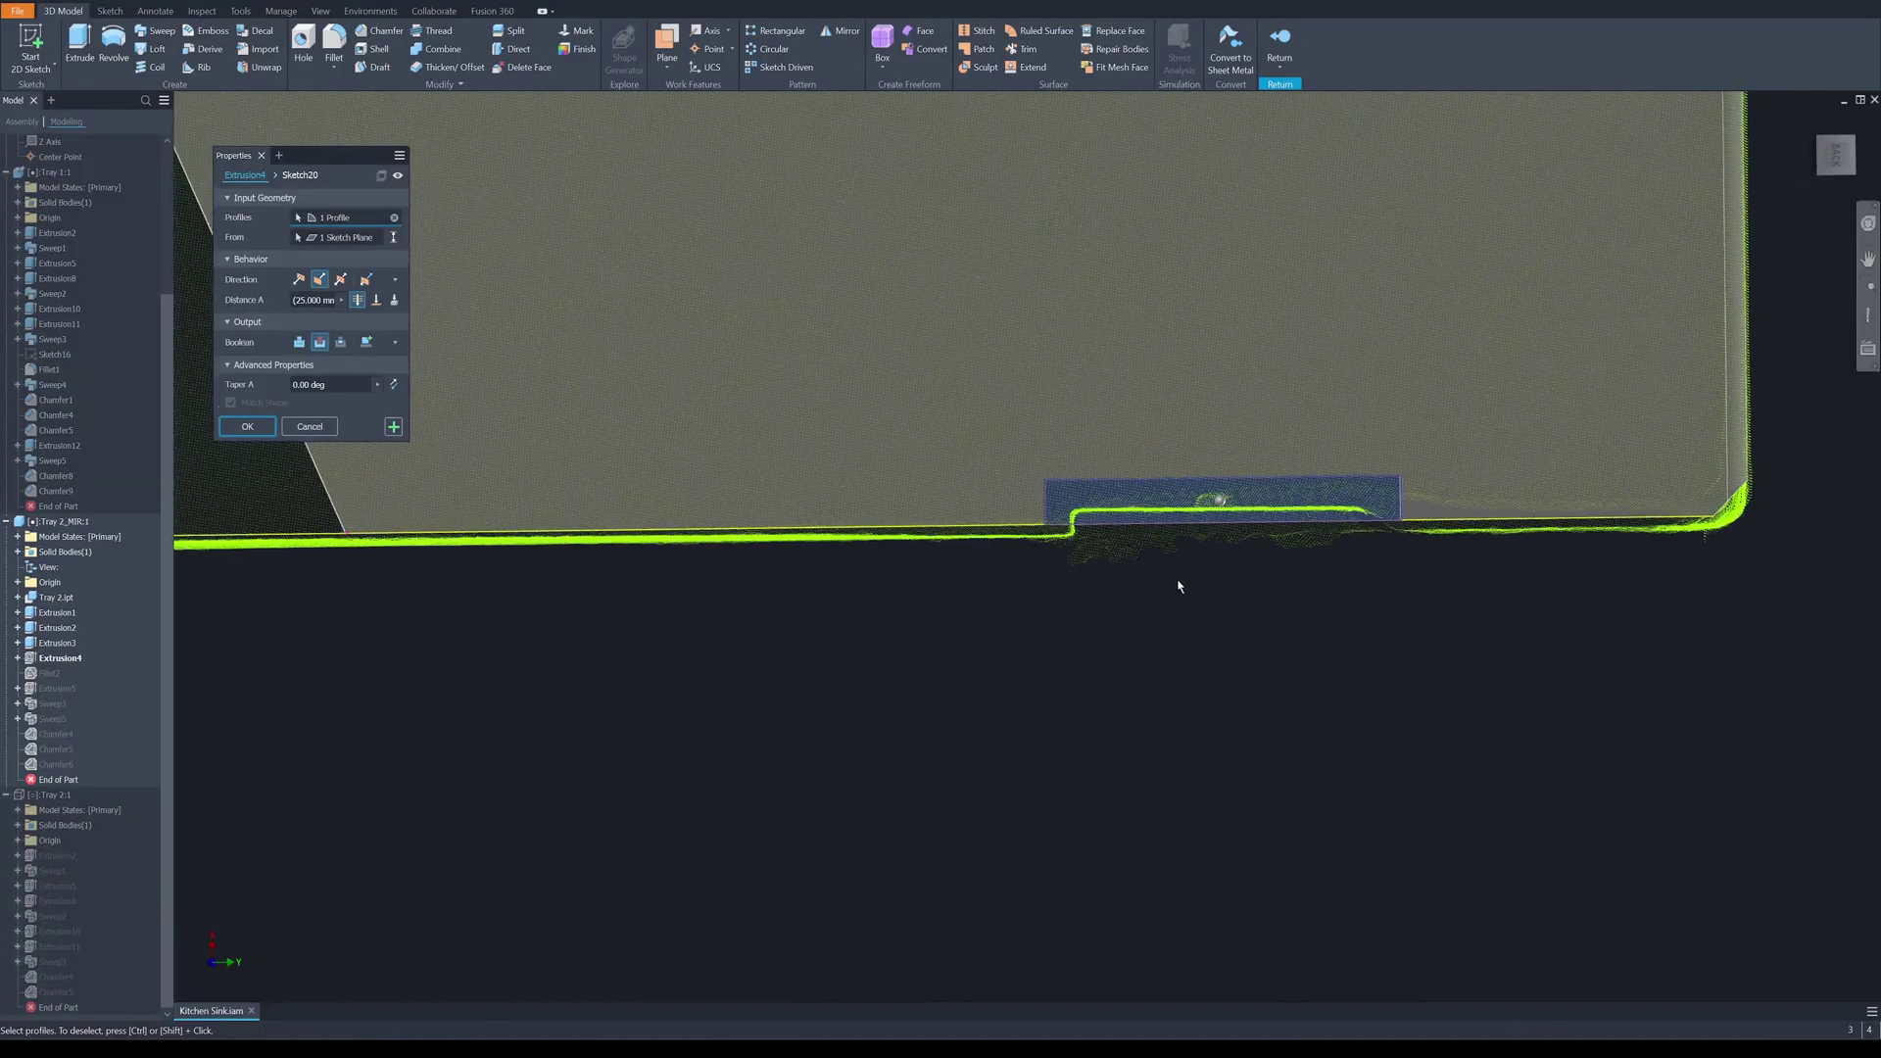
click(1020, 539)
click(1017, 532)
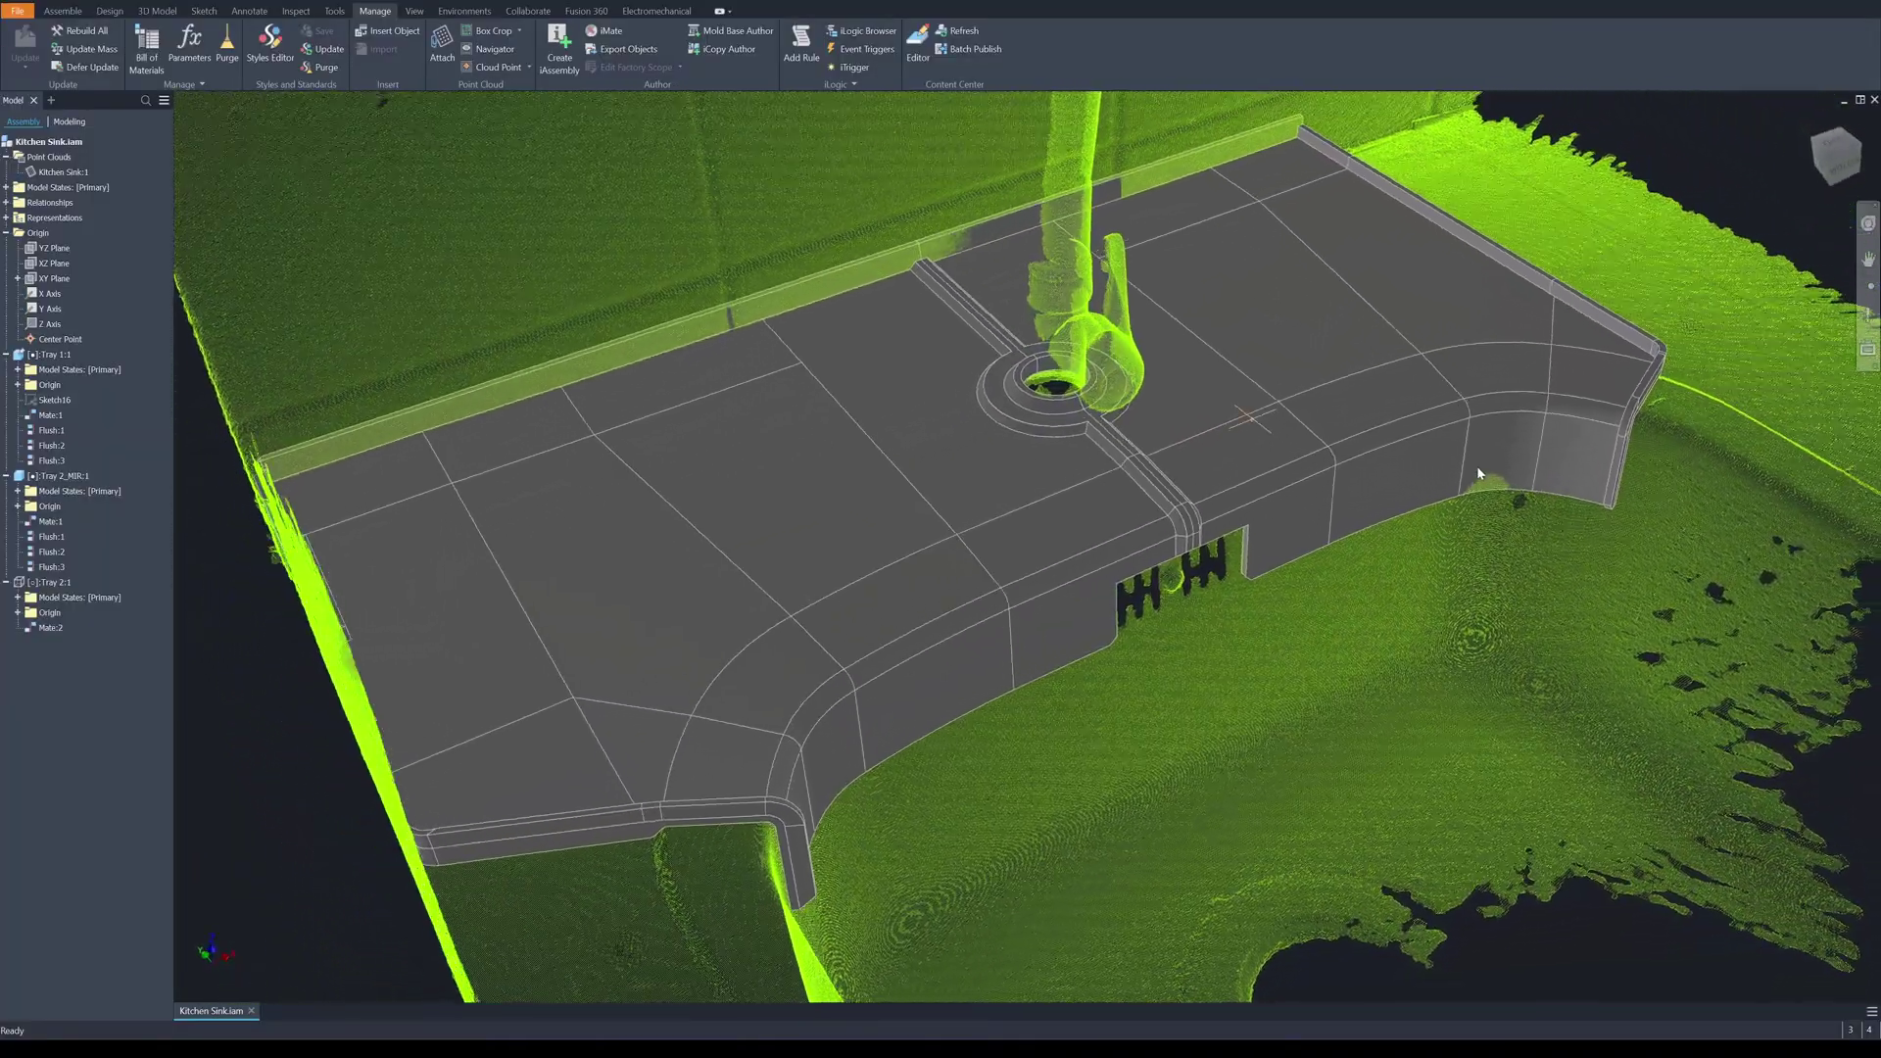
Examine both completed trays together in the assembly around the faucet, overflow slots and basin edge
click(1305, 477)
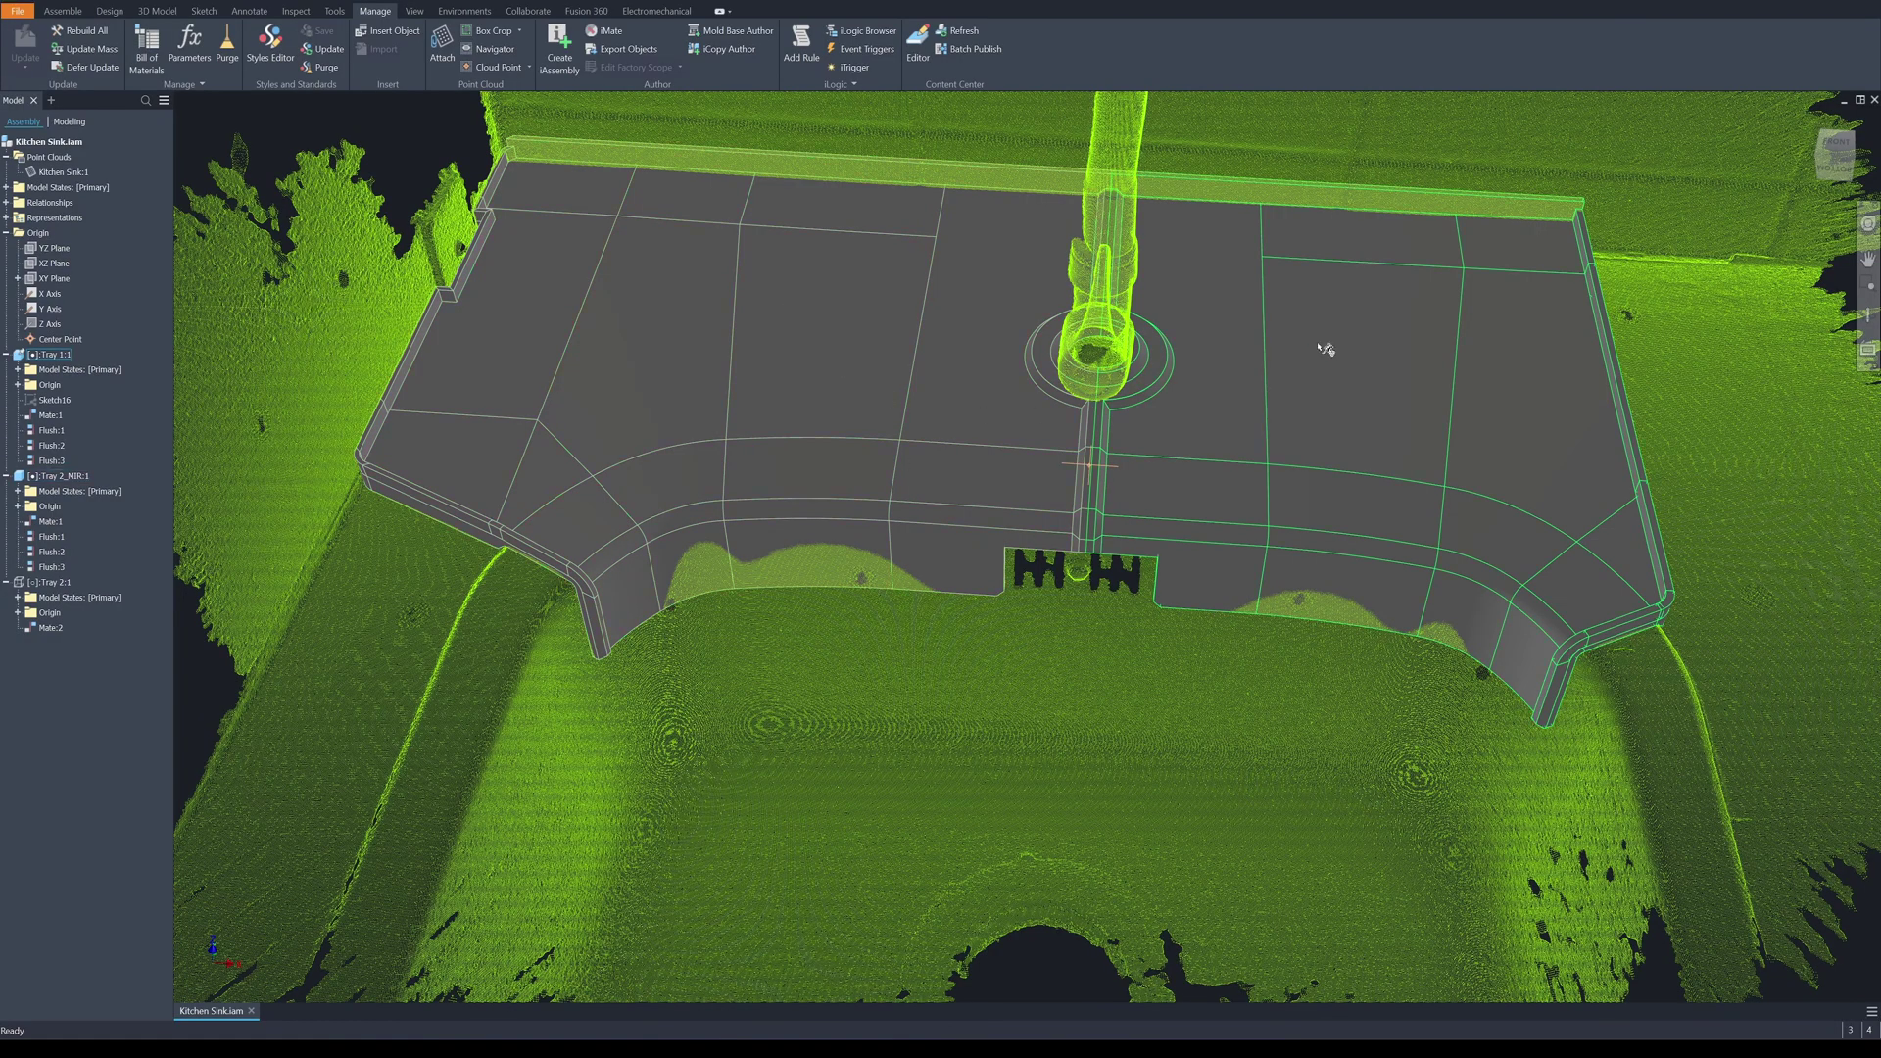
shift+middle_drag(1317, 351, 1322, 435)
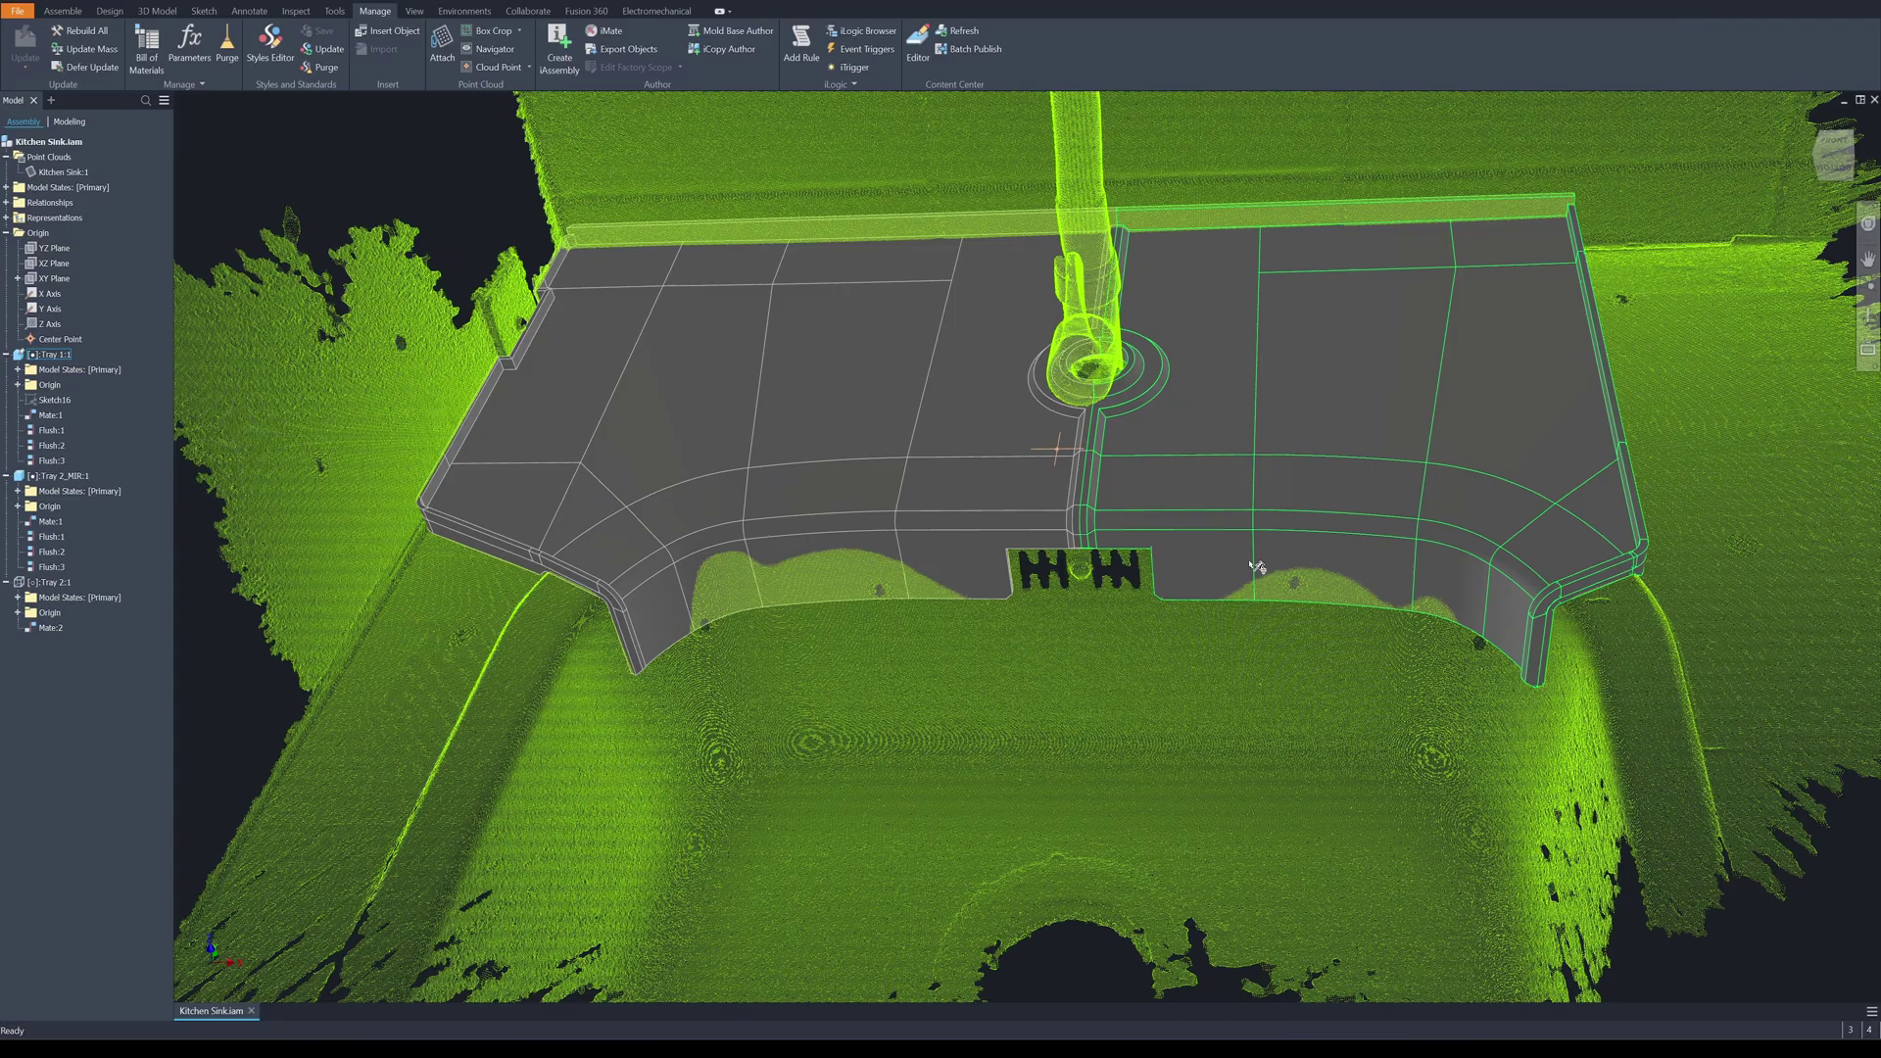
shift+middle_drag(1257, 566, 1196, 655)
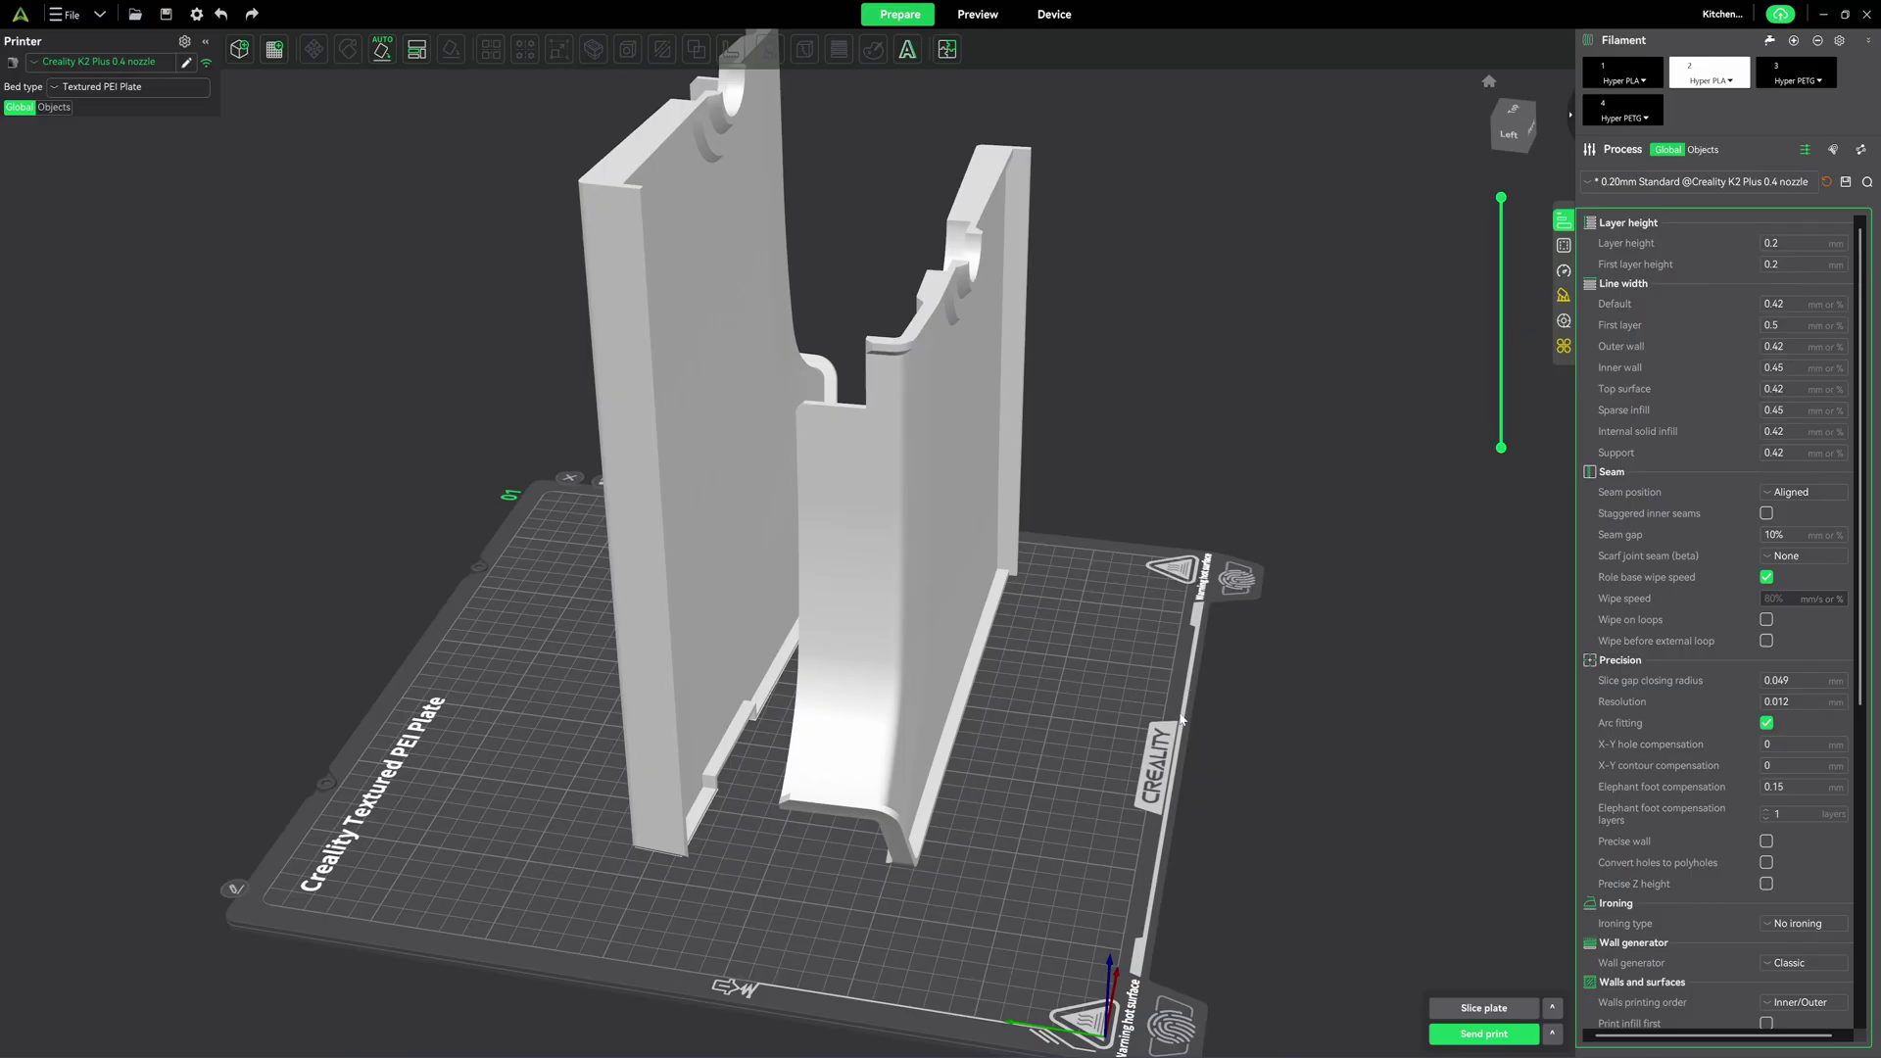
Switch to Creality Print and examine how Tray 2_MIR and Tray 1 stand upright on the build plate
drag(1181, 720, 1160, 690)
scroll(1258, 627, down, 3)
click(850, 293)
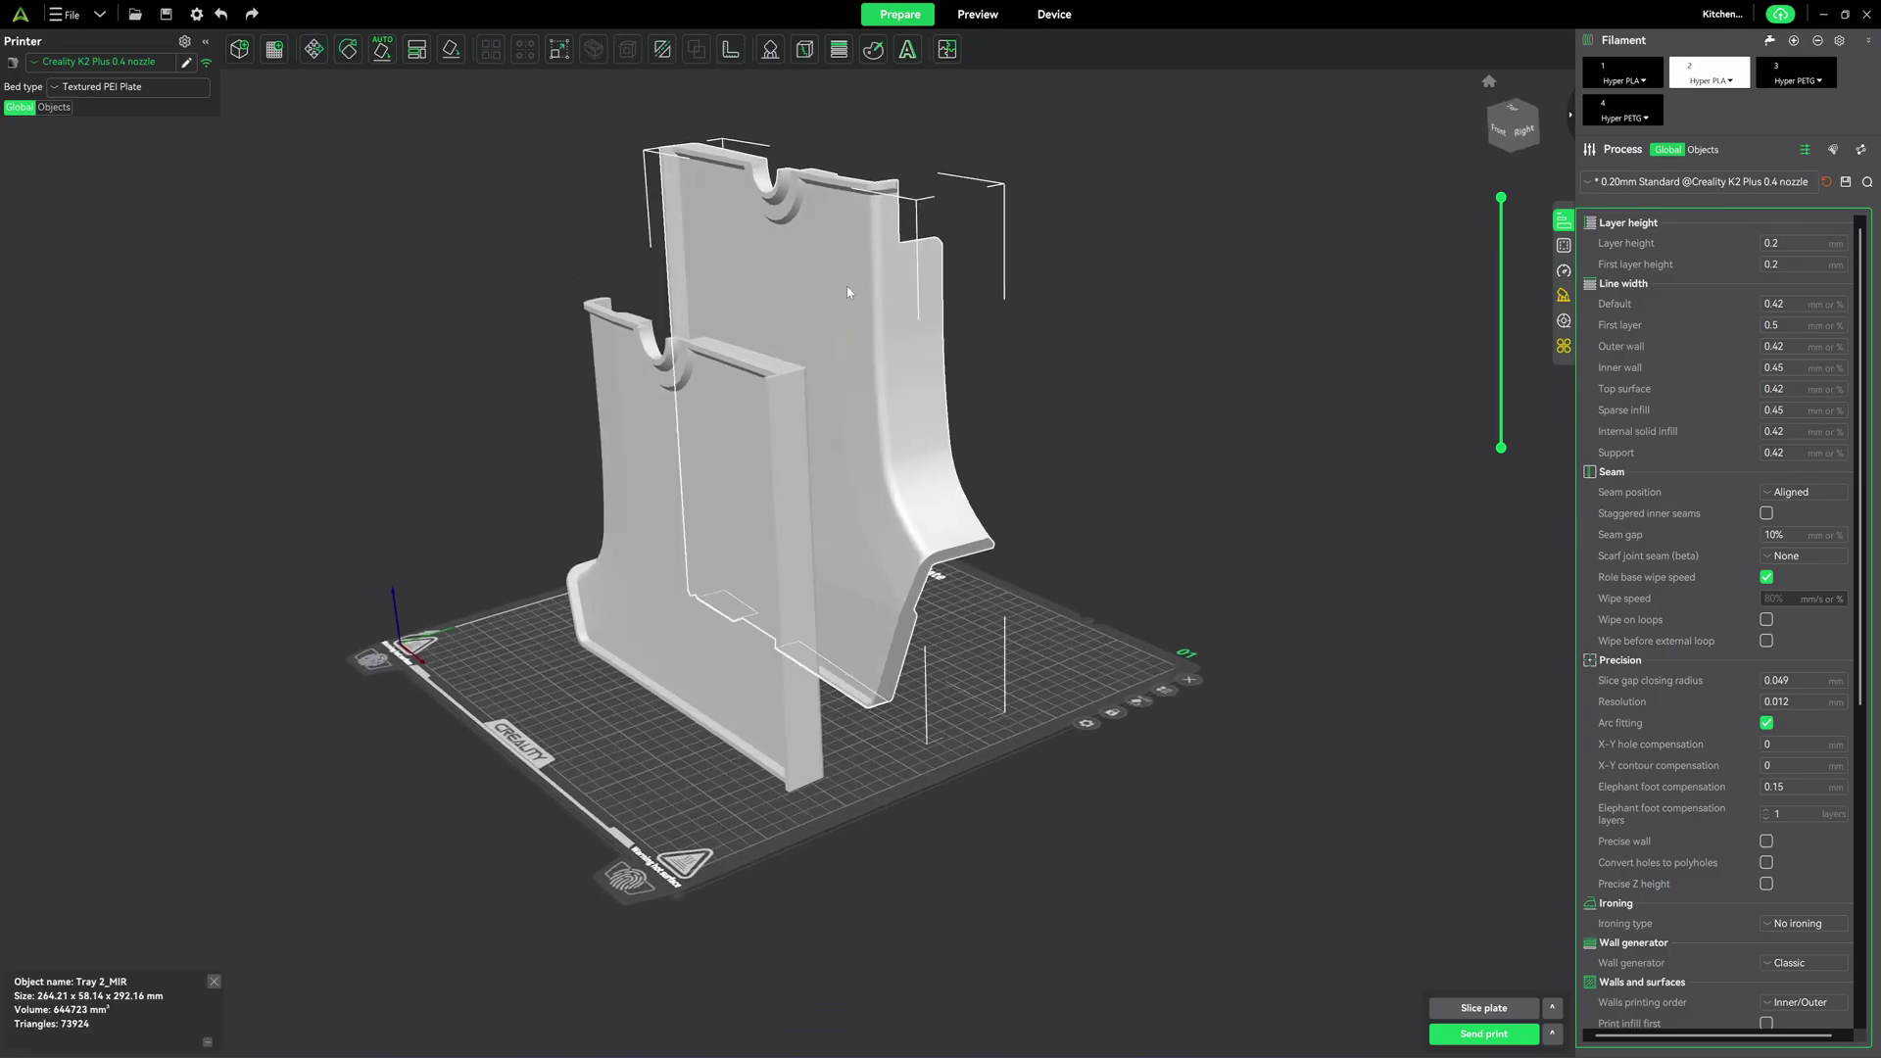
drag(1231, 364, 1225, 378)
click(688, 443)
key(0)
key(3)
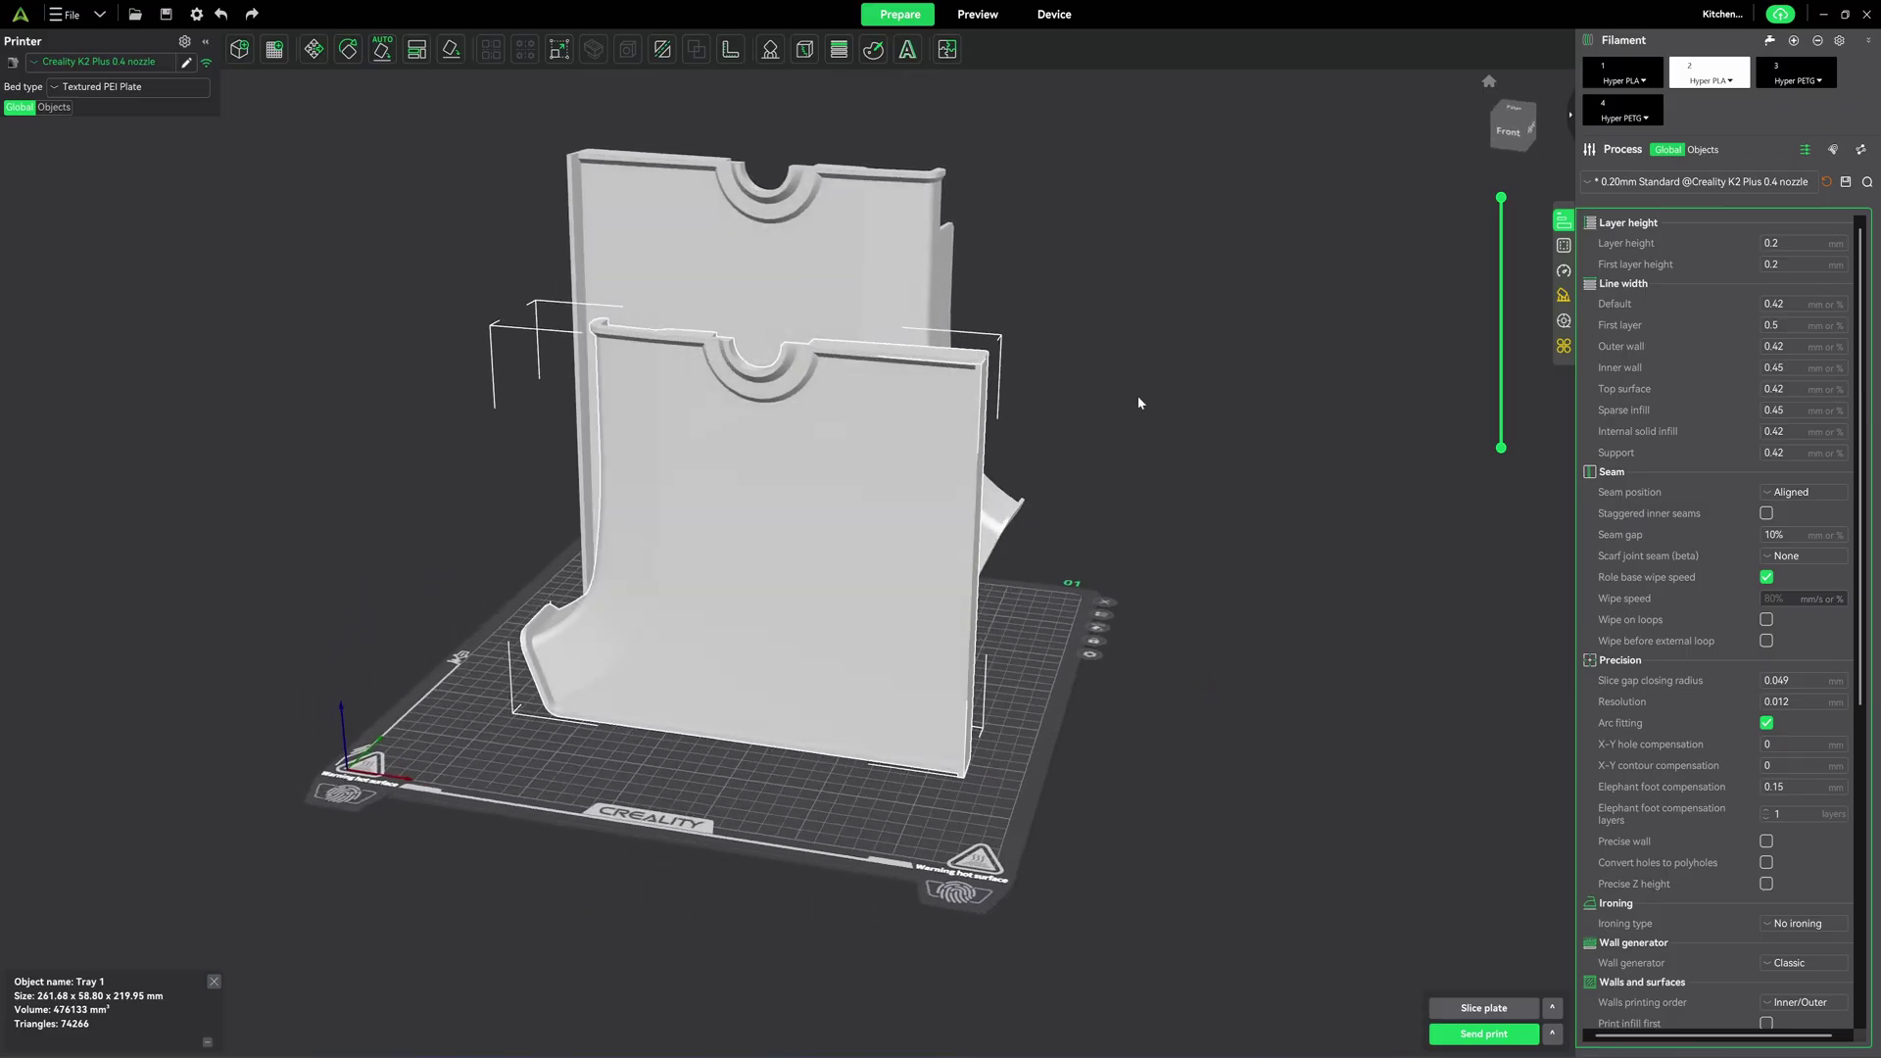
drag(1142, 423, 690, 774)
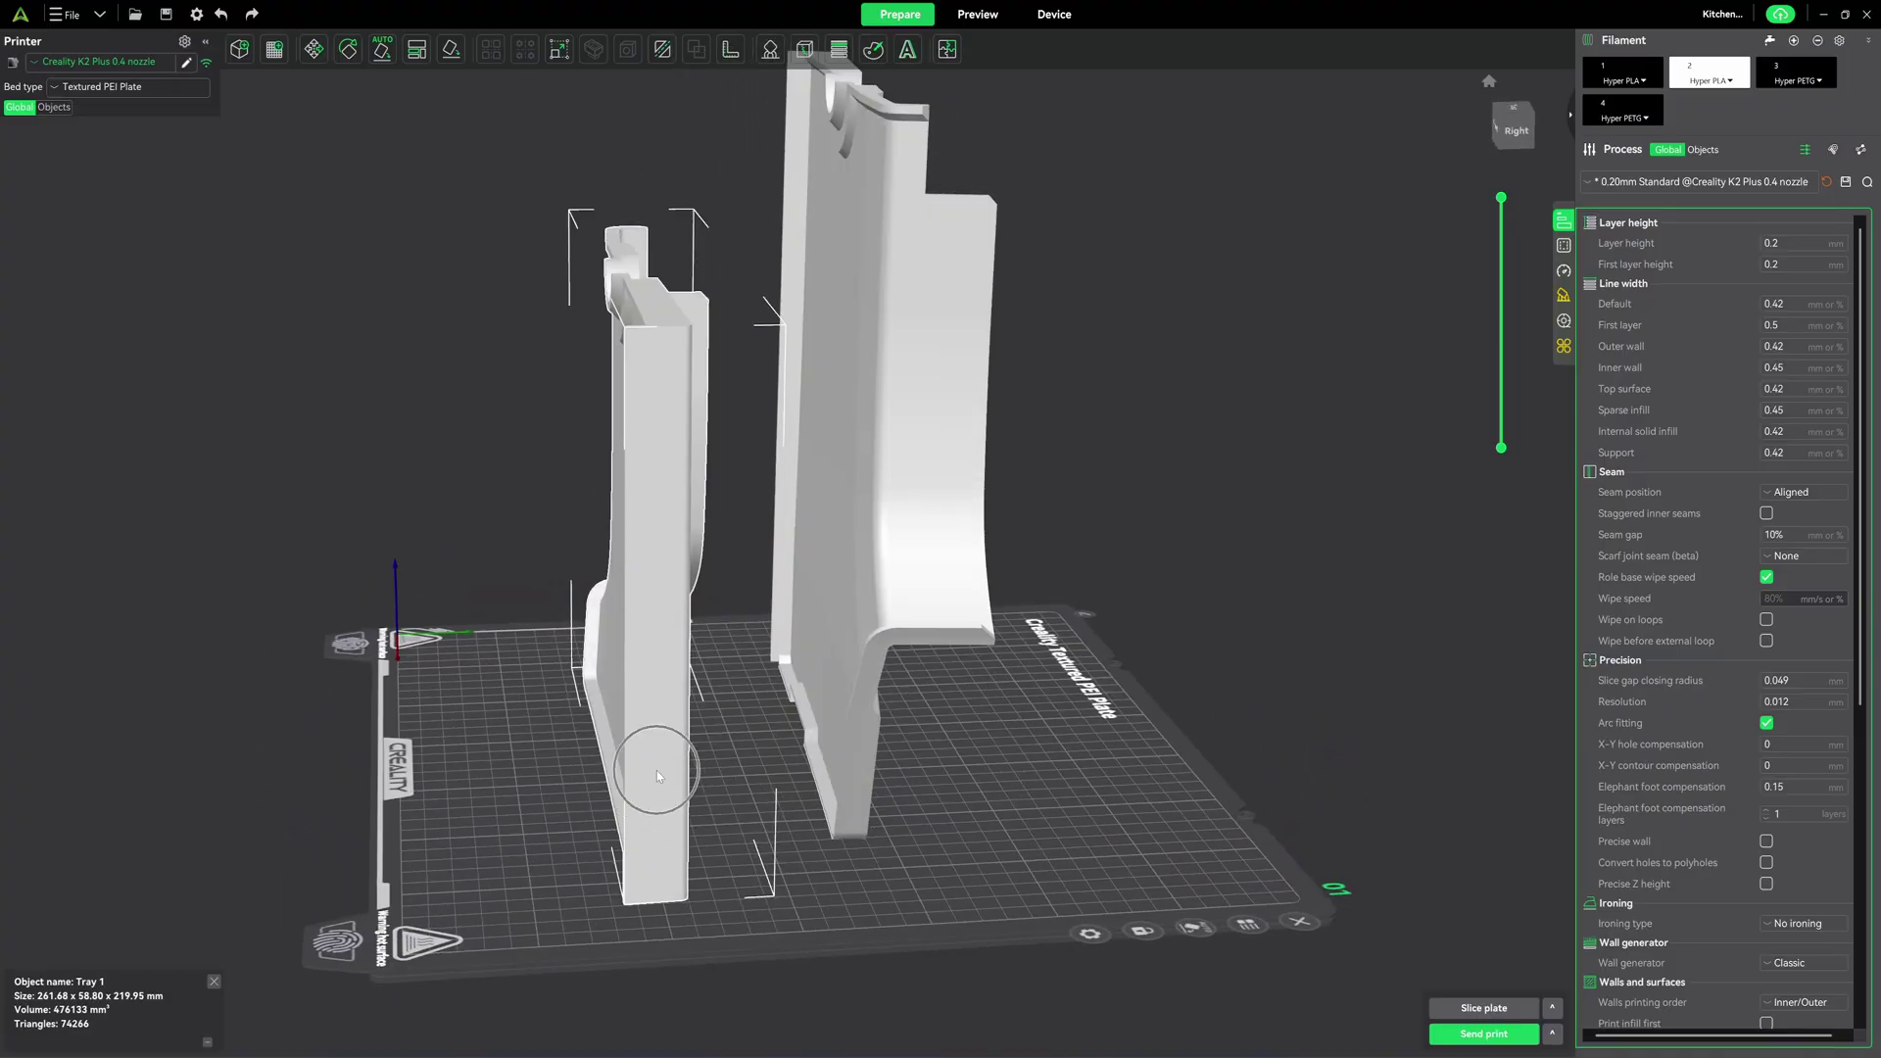
key(3)
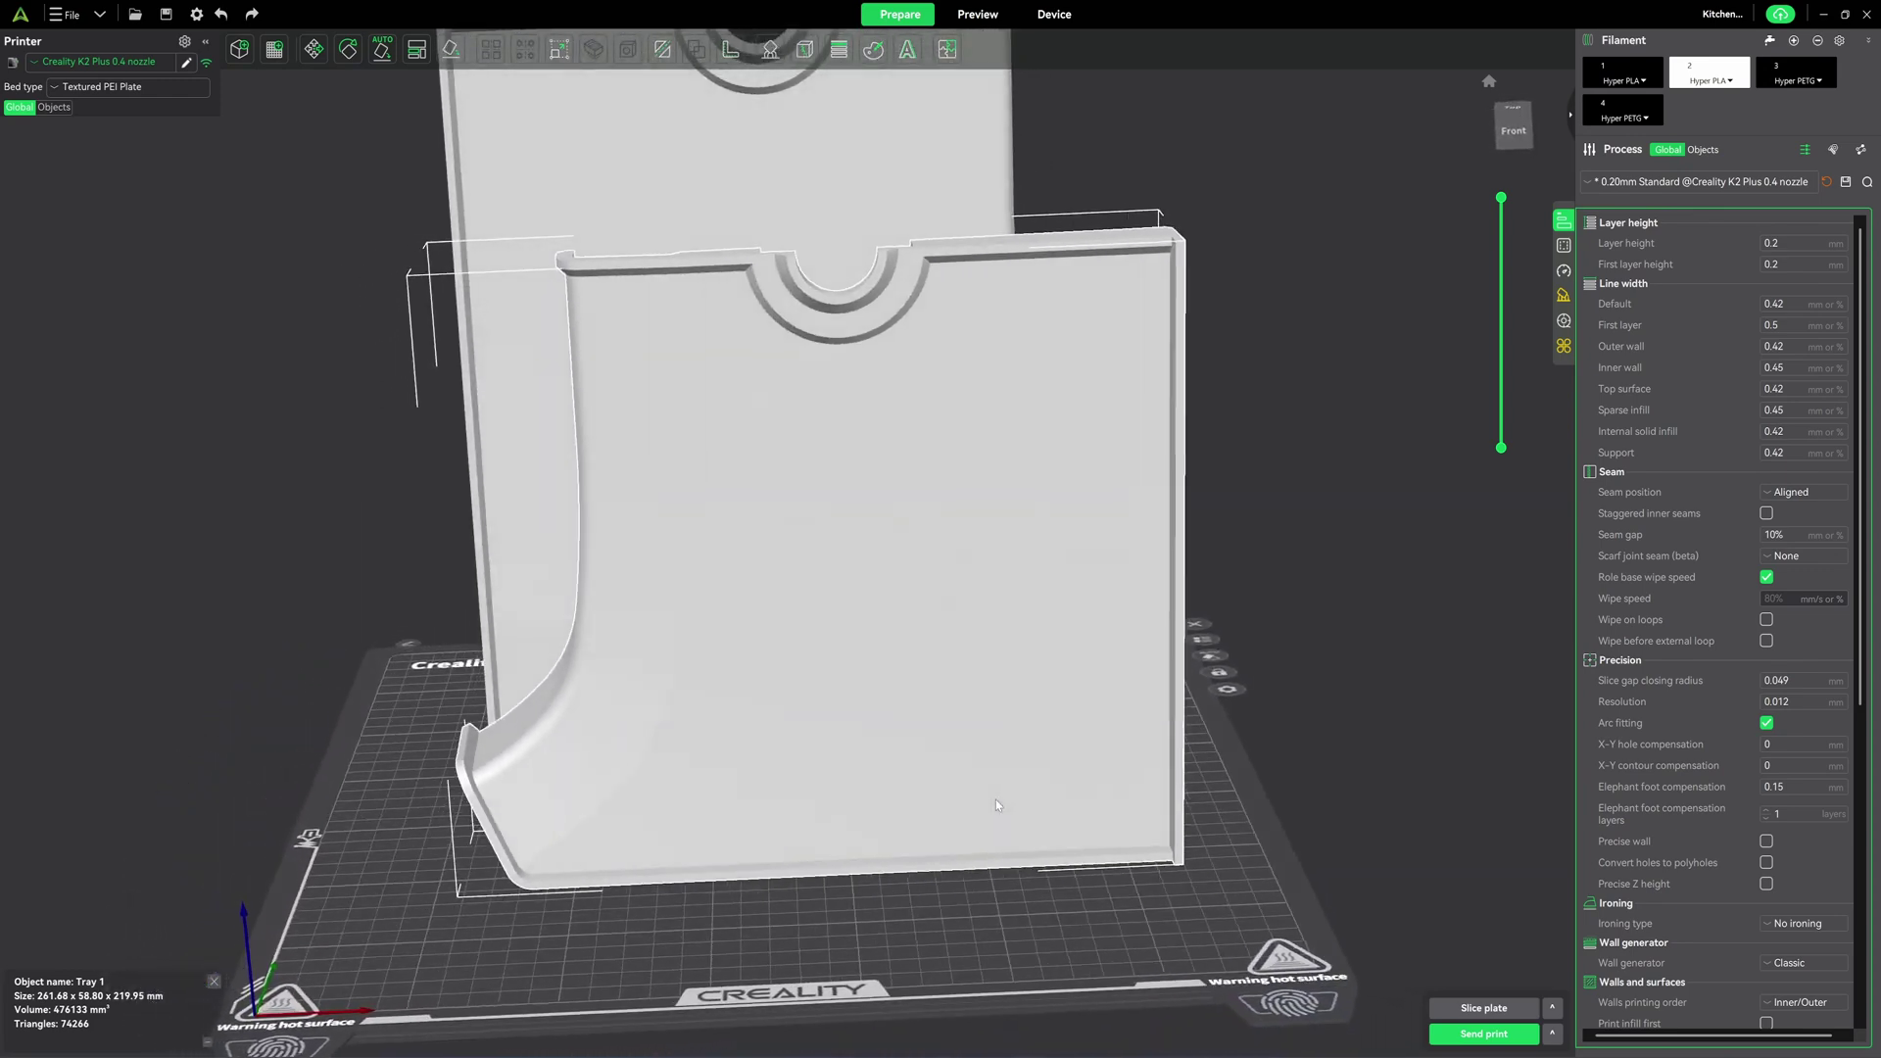
key(5)
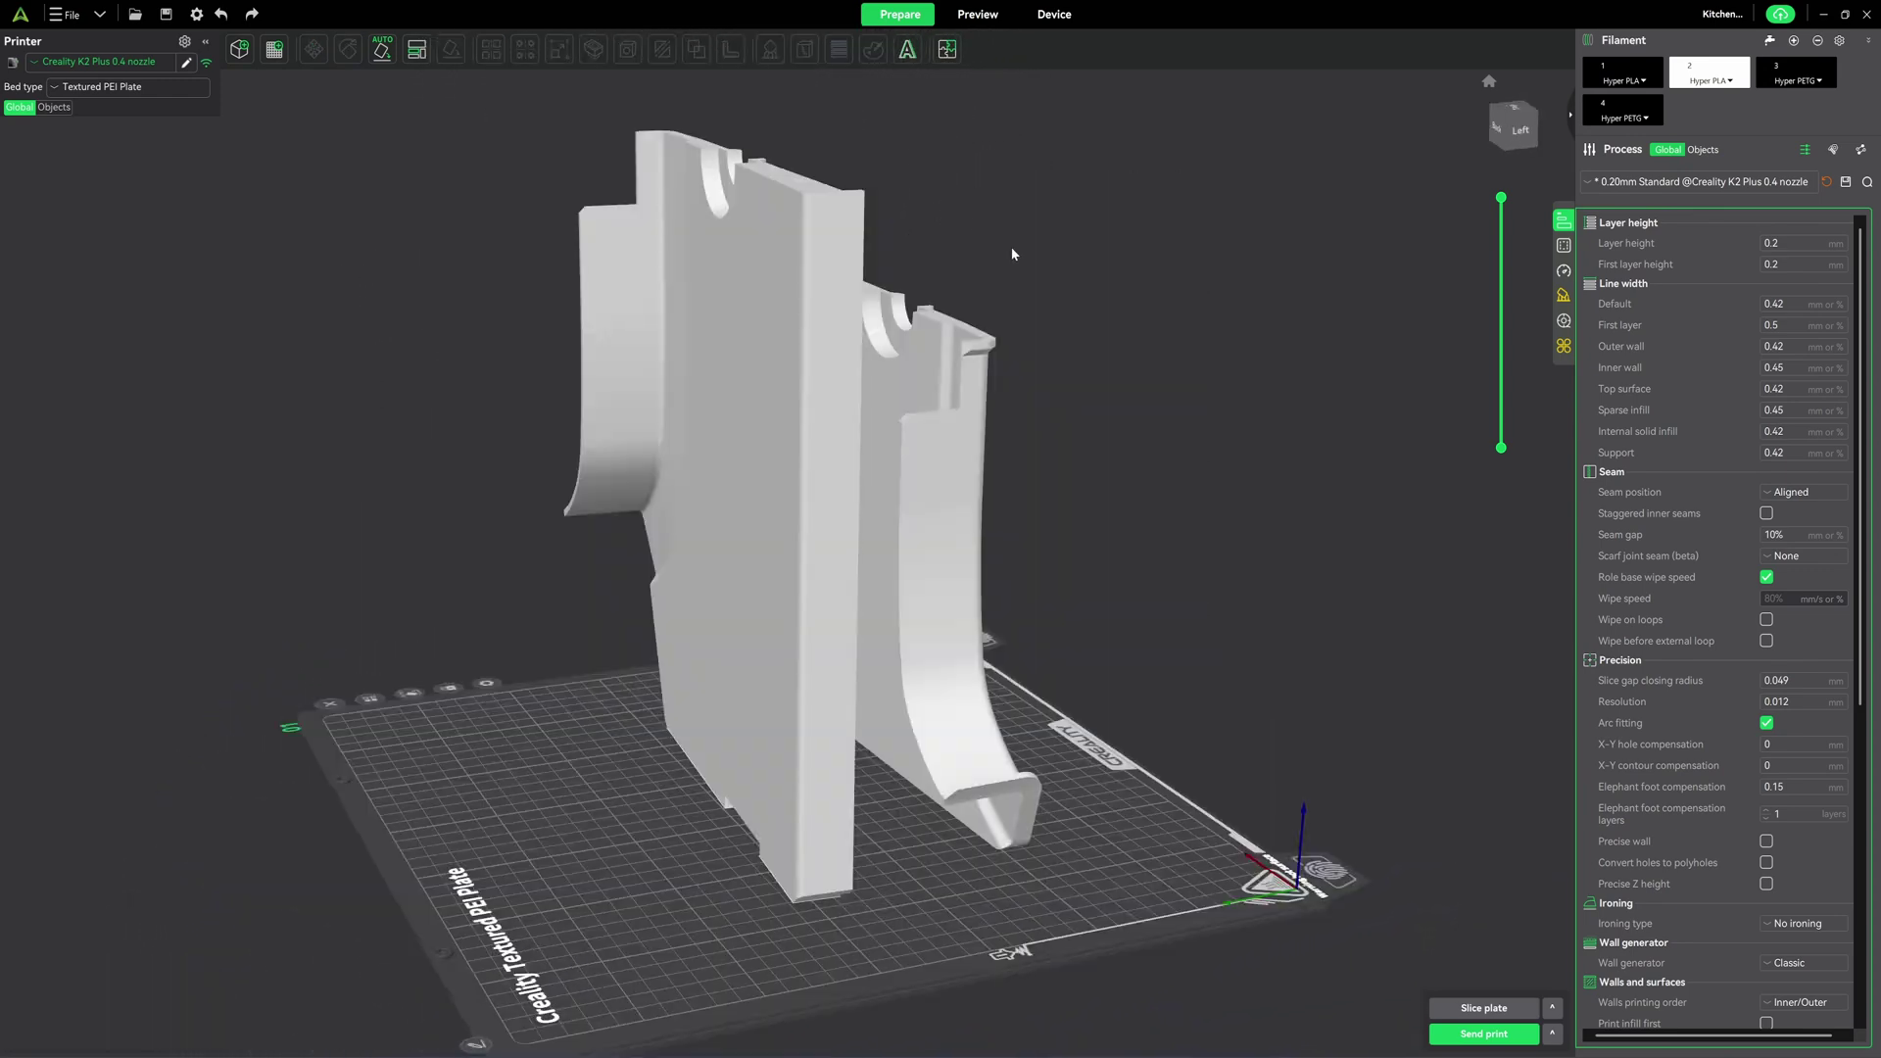
Add a generic cube as an extra part of Tray 2_MIR
click(980, 263)
click(785, 766)
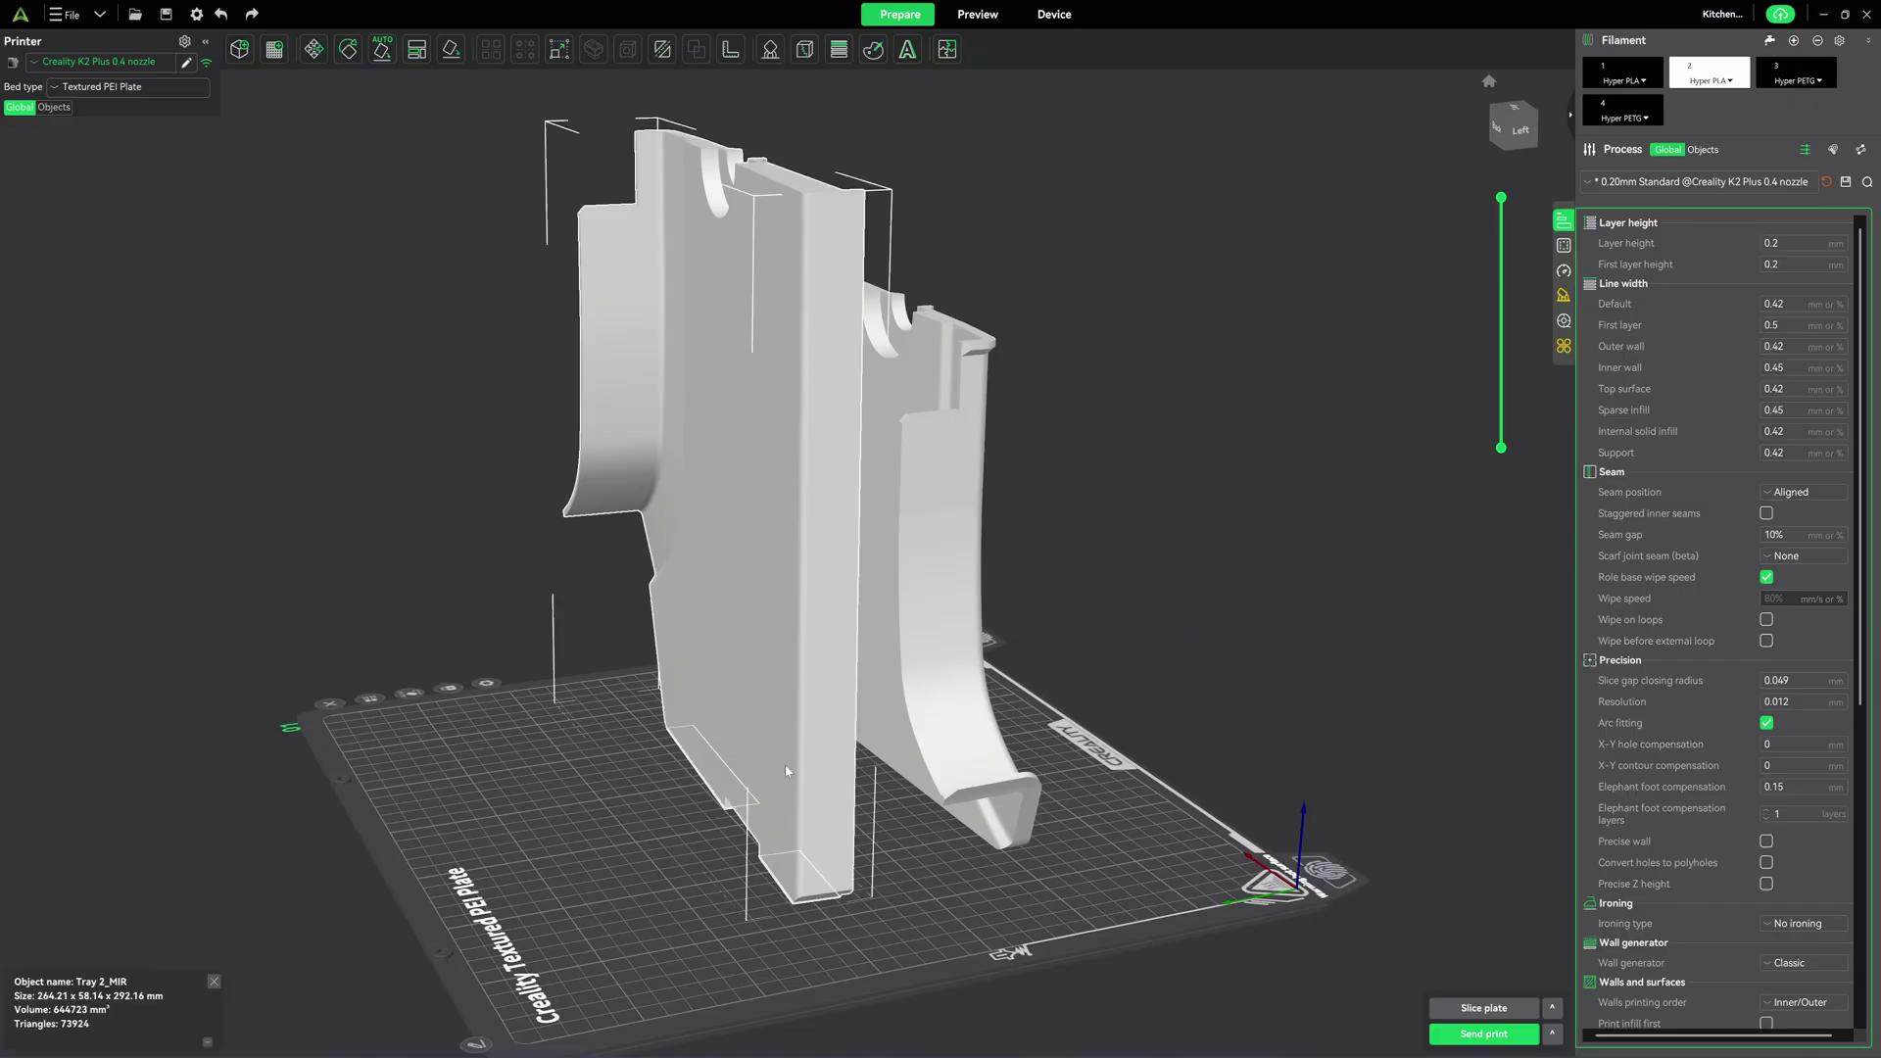
right_click(785, 766)
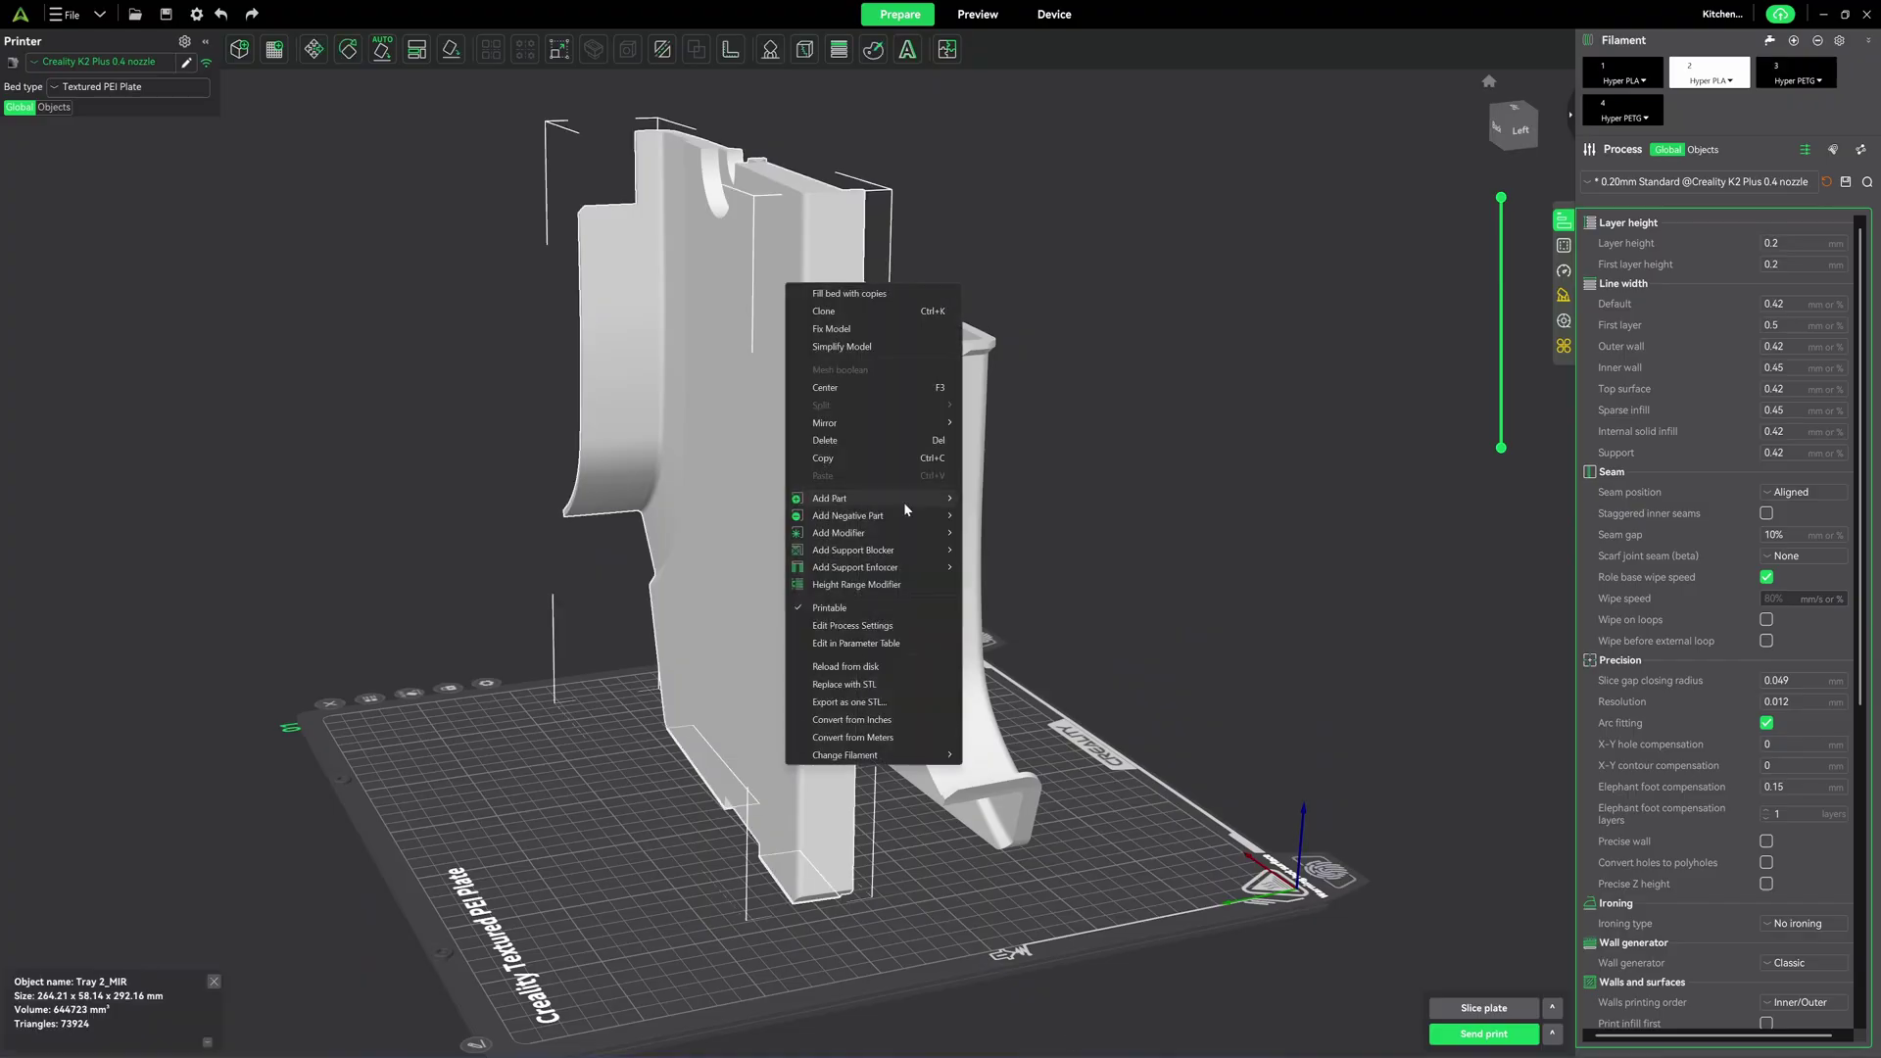
mouse_move(907, 498)
click(990, 516)
drag(508, 228, 550, 232)
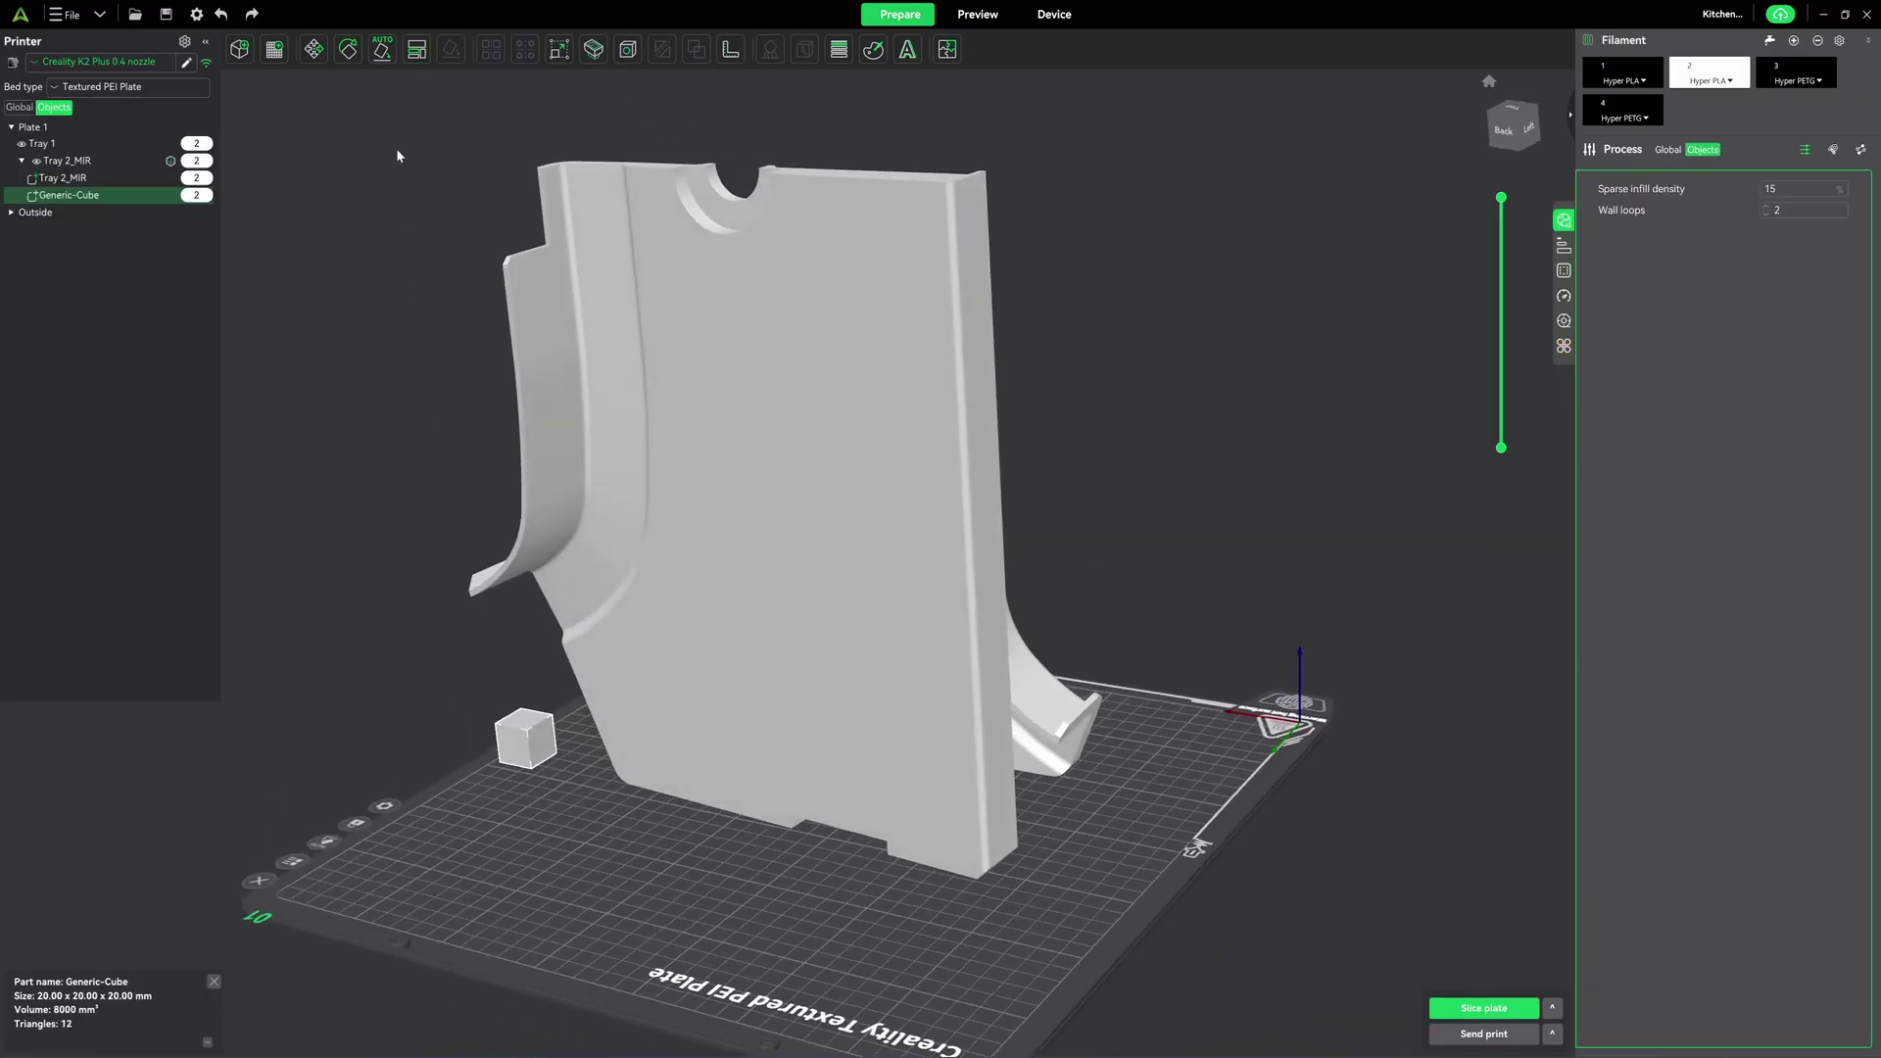
Resize the added cube non-uniformly to 10 mm in X, 5 mm in Y and 0.4 mm in Z
key(s)
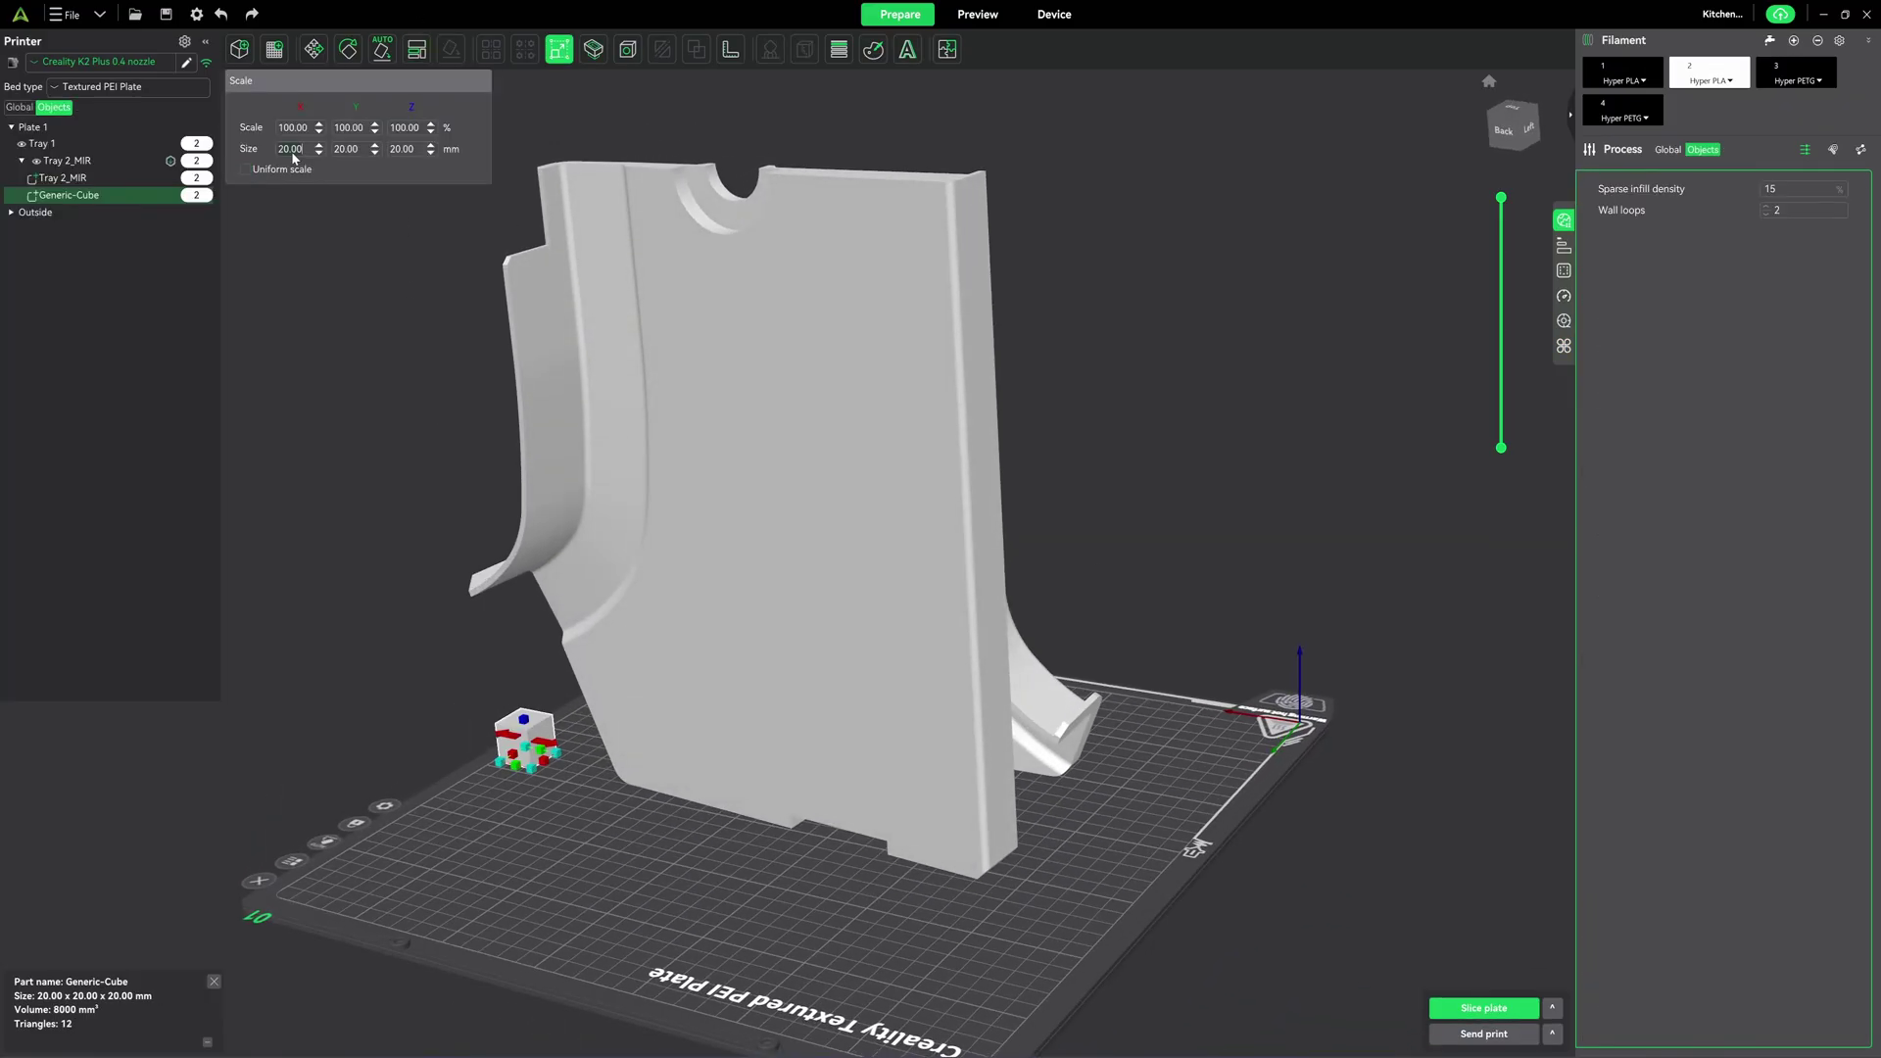
text(10)
key(Tab)
text(5)
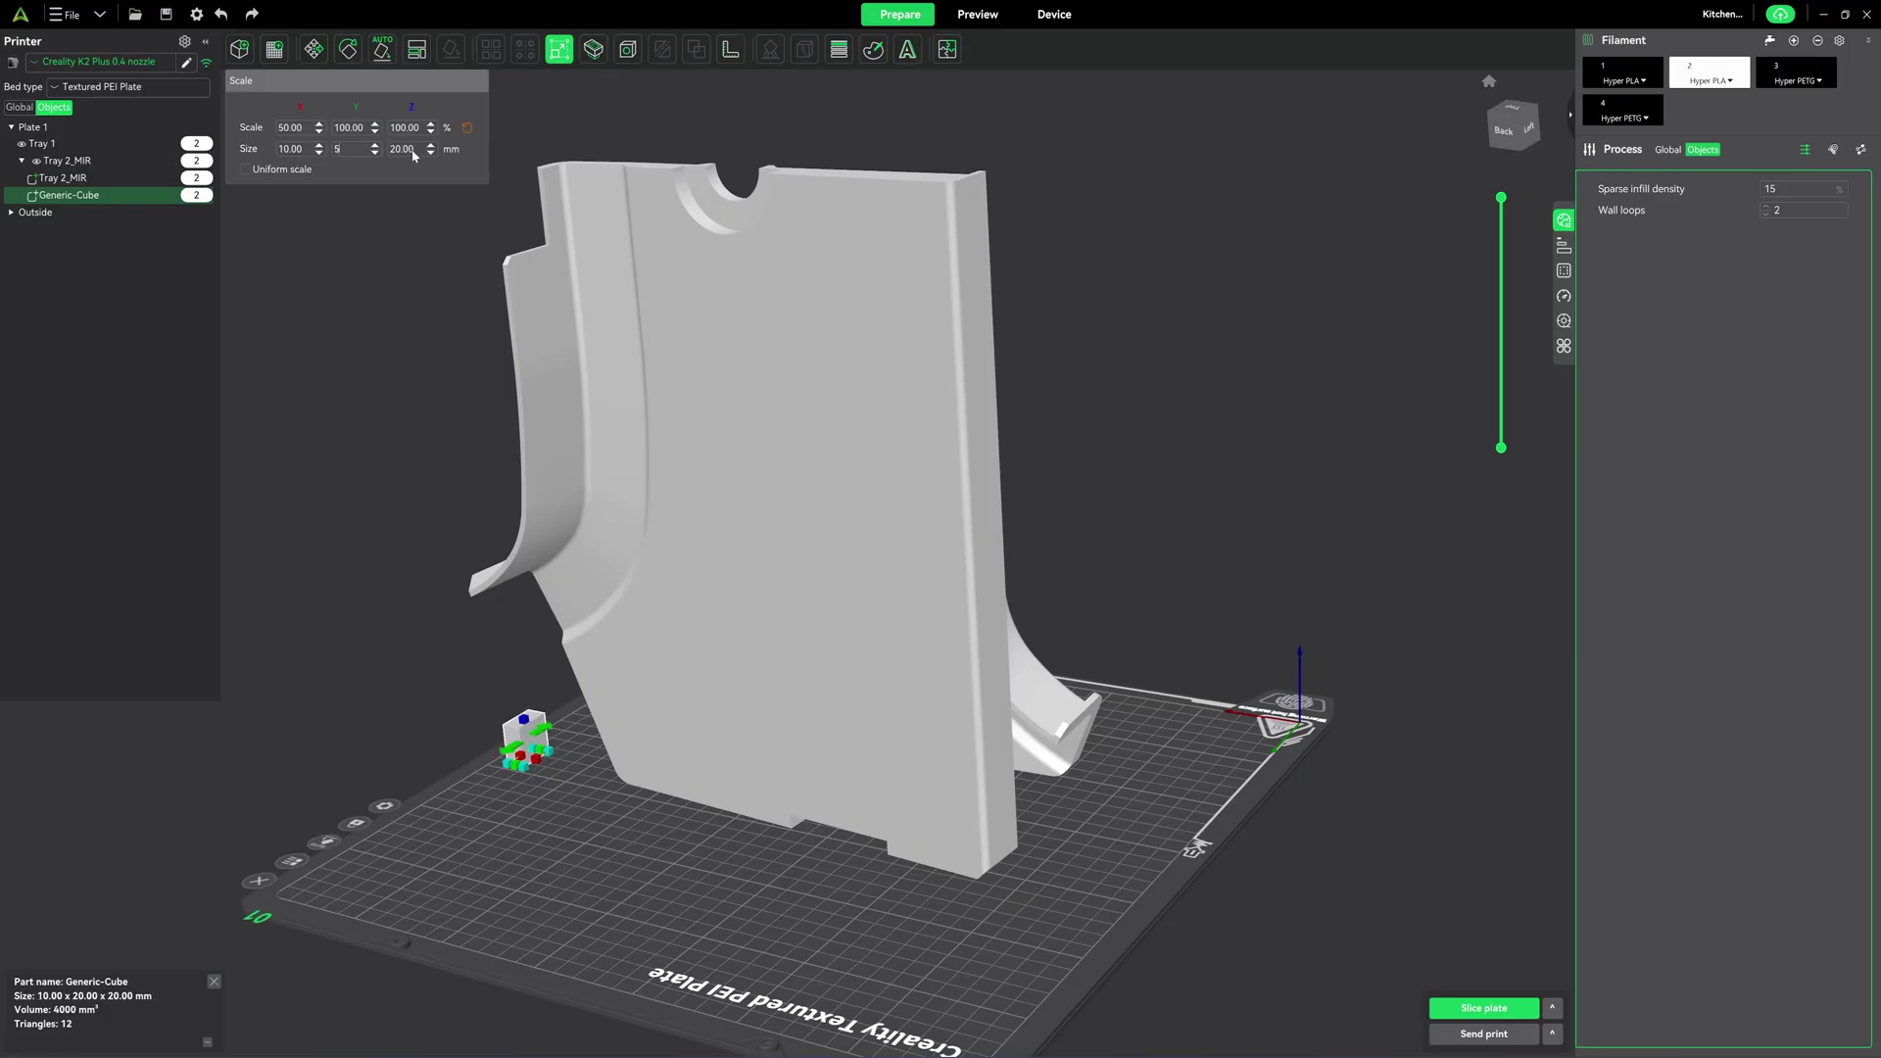
key(Tab)
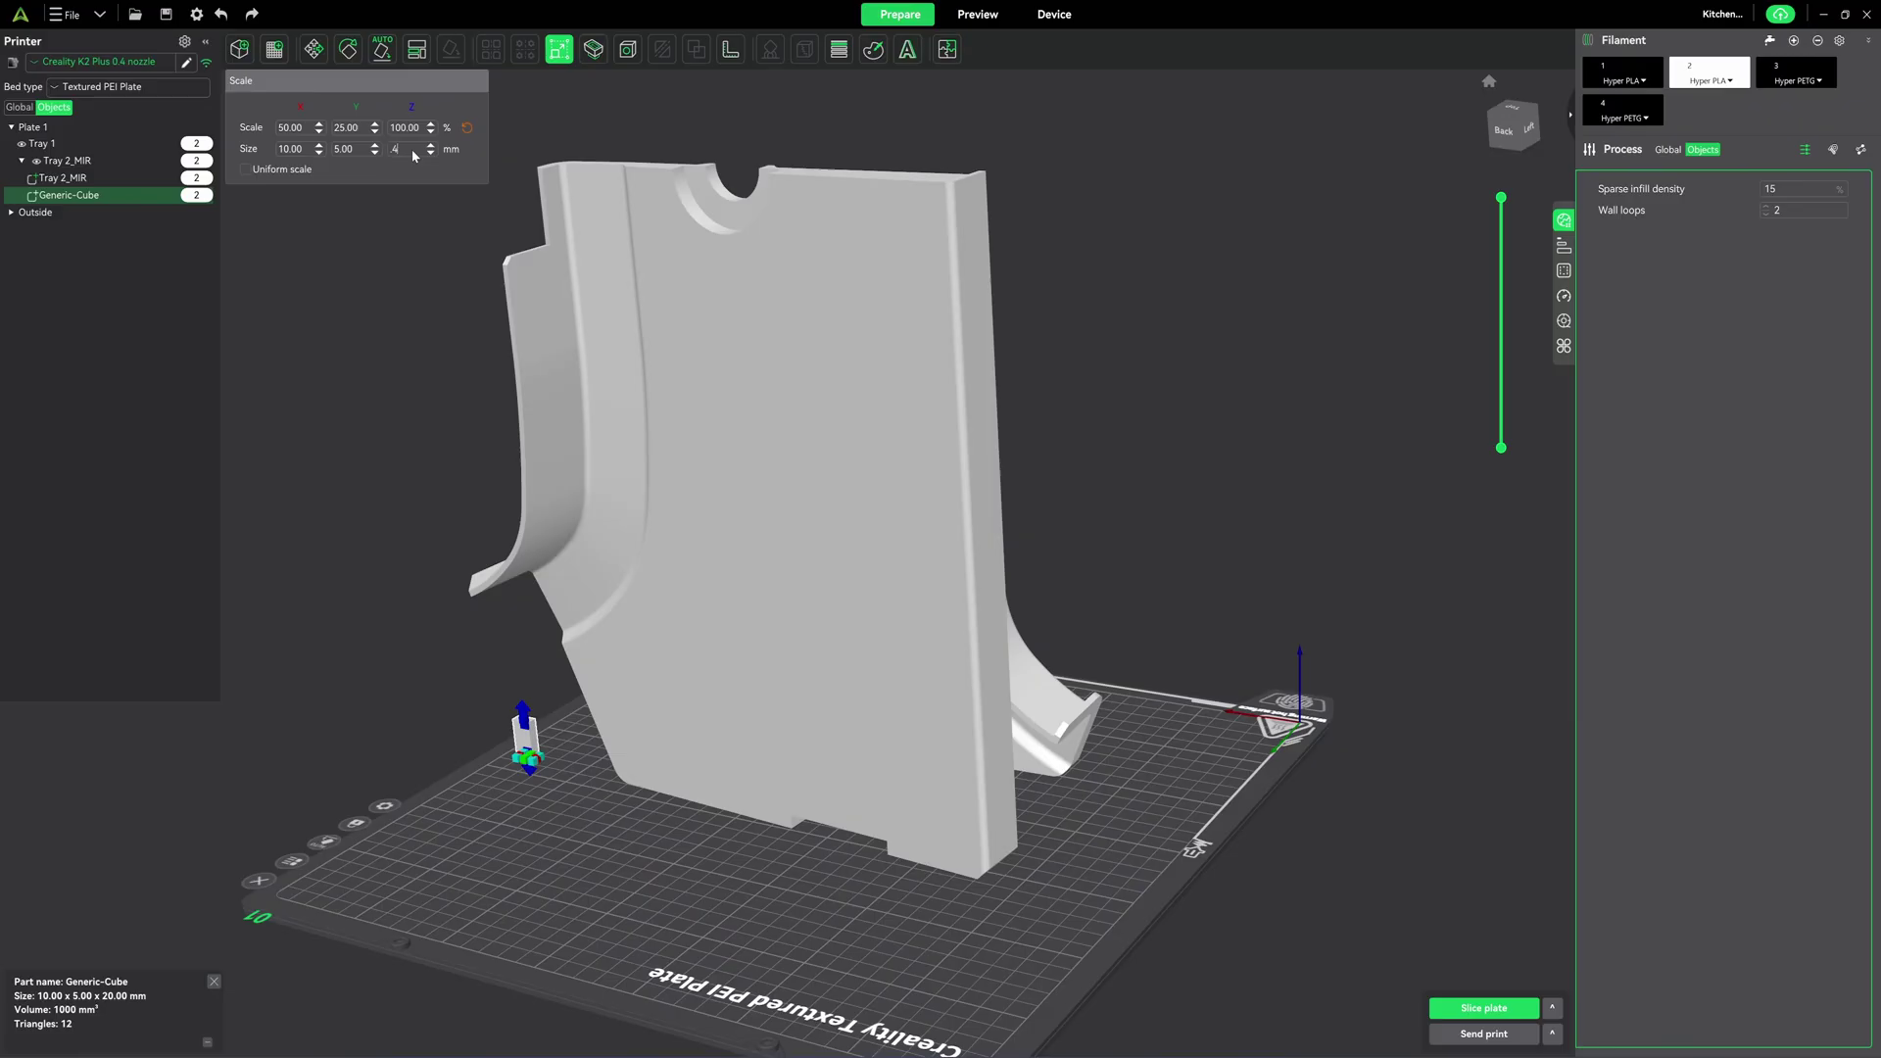
key(Return)
Rotate the cube 90° about Z and move it against the back face of Tray 2_MIR as a thin tab
drag(499, 220, 876, 246)
key(m)
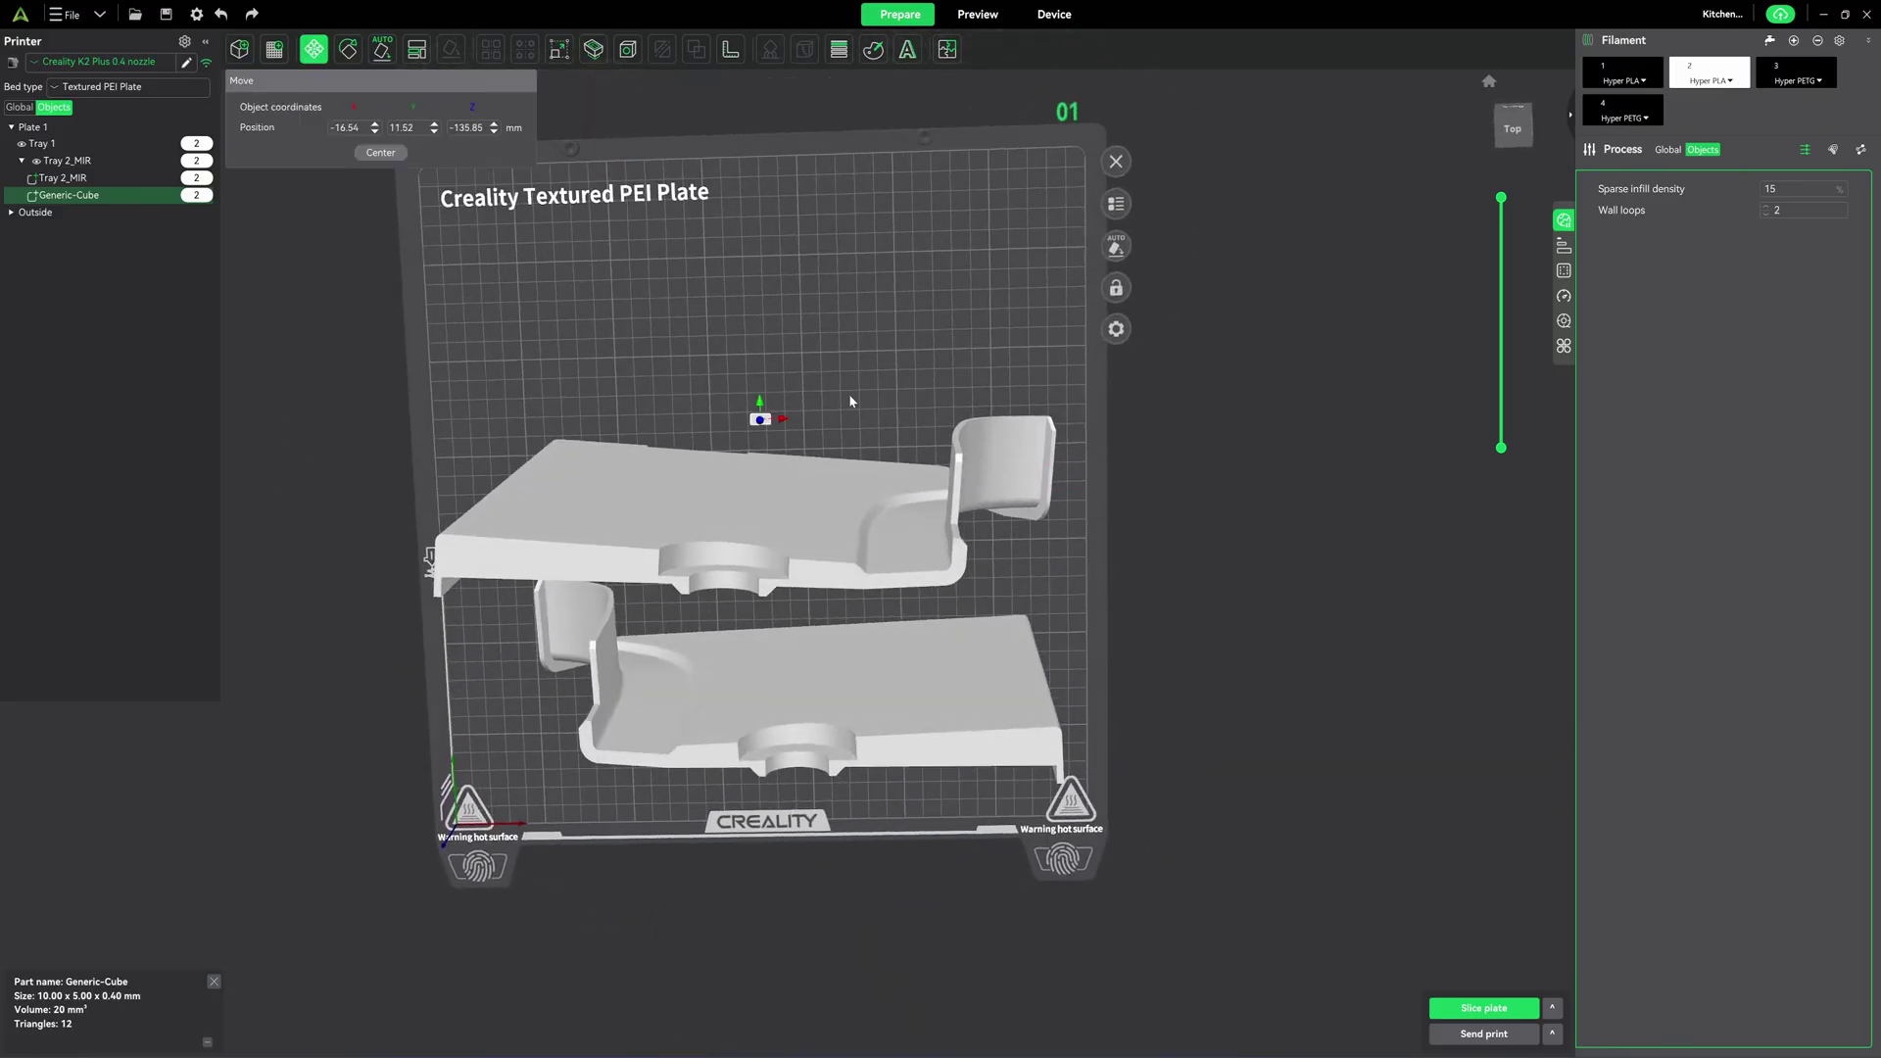
key(r)
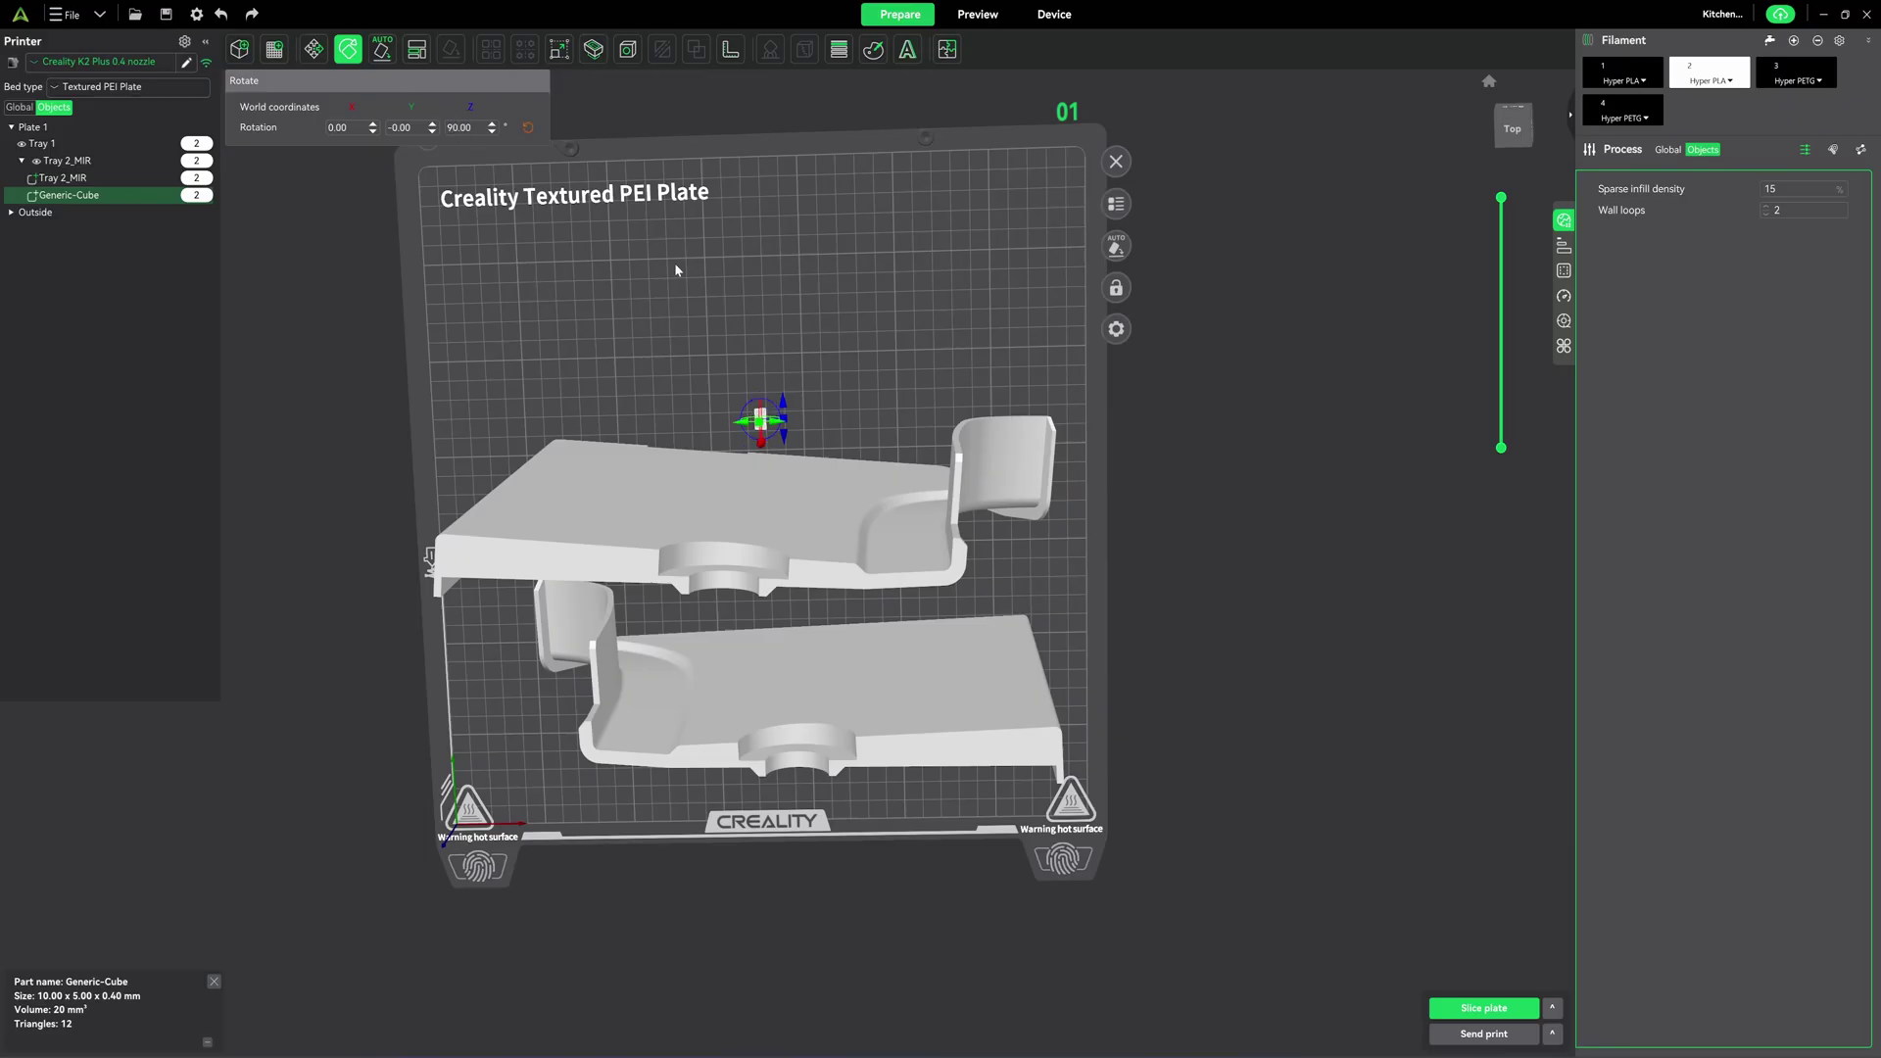
key(m)
scroll(690, 364, up, 2)
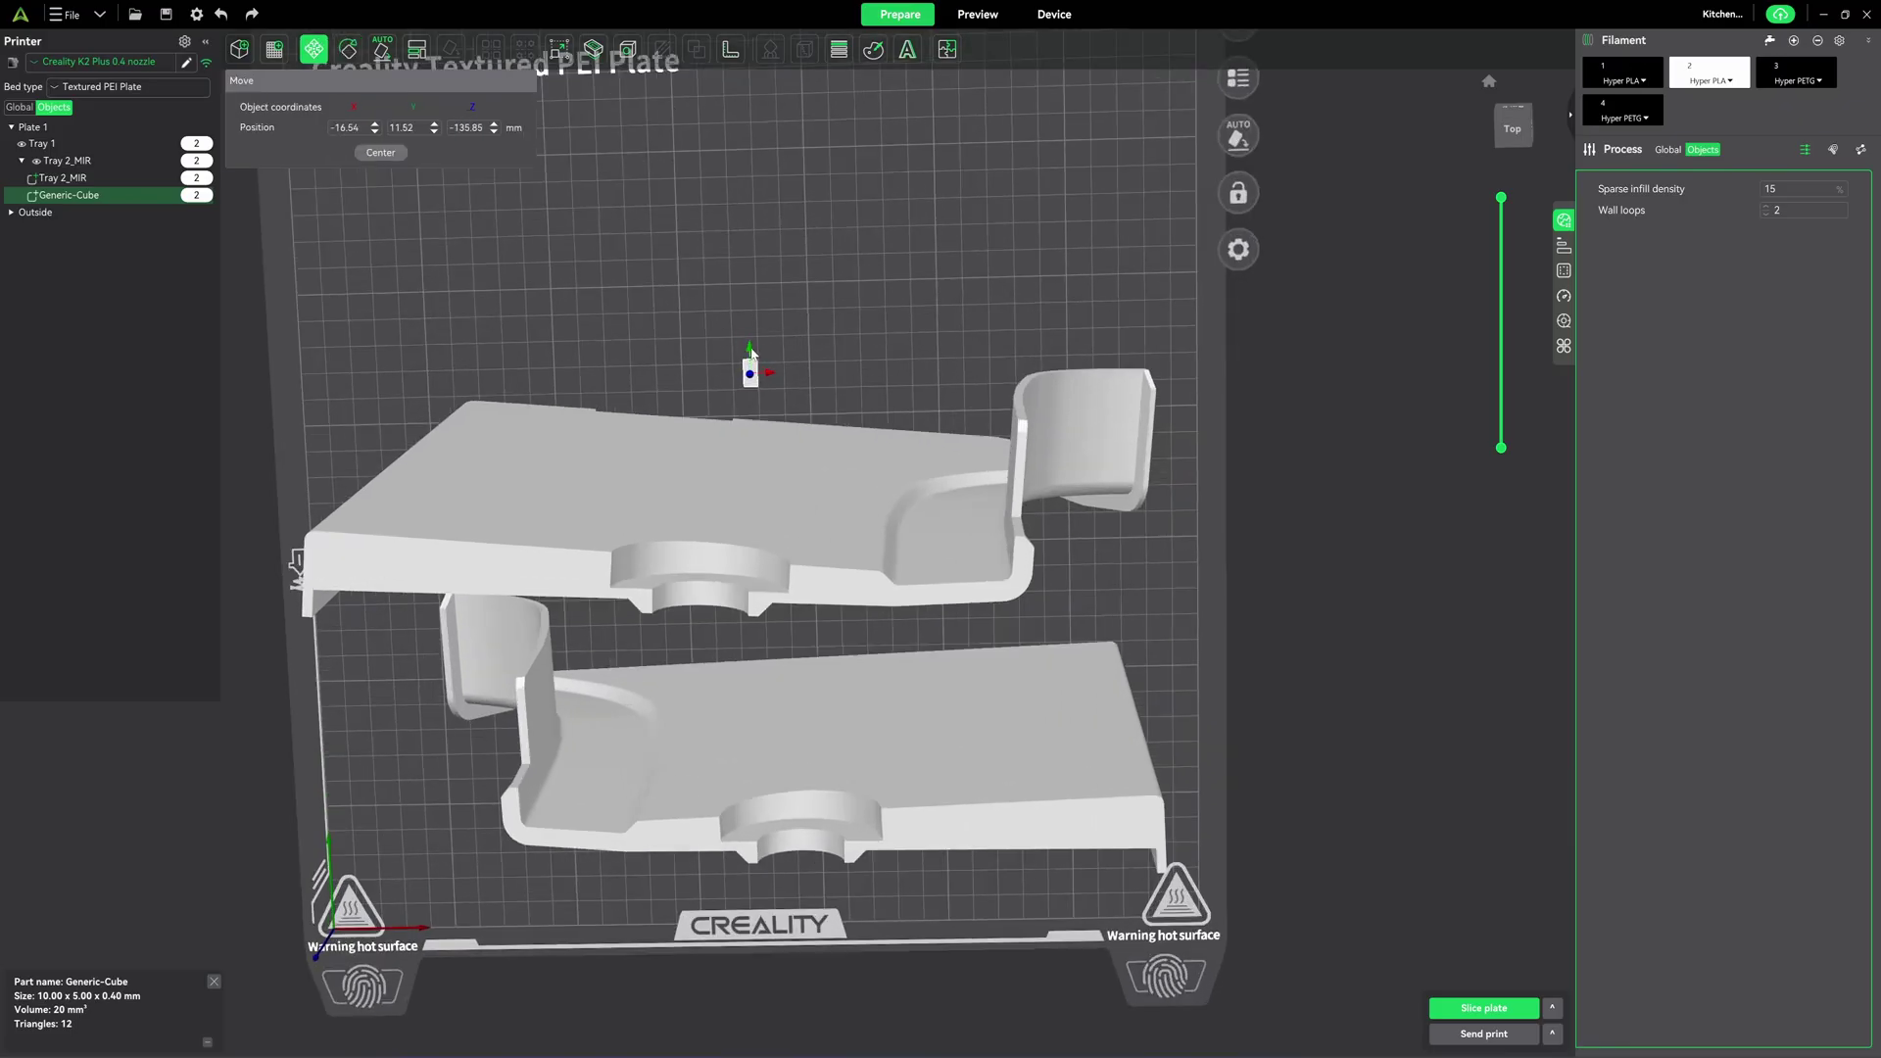
drag(752, 350, 804, 513)
drag(1211, 440, 1224, 510)
Duplicate the tab twice and space the copies across the tray's back face to form a horizontal row of three
key(ctrl+c)
key(ctrl+v)
drag(780, 575, 880, 600)
key(ctrl+c)
key(ctrl+v)
mouse_move(880, 601)
mouse_down()
mouse_move(992, 626)
mouse_move(883, 632)
mouse_up()
click(900, 606)
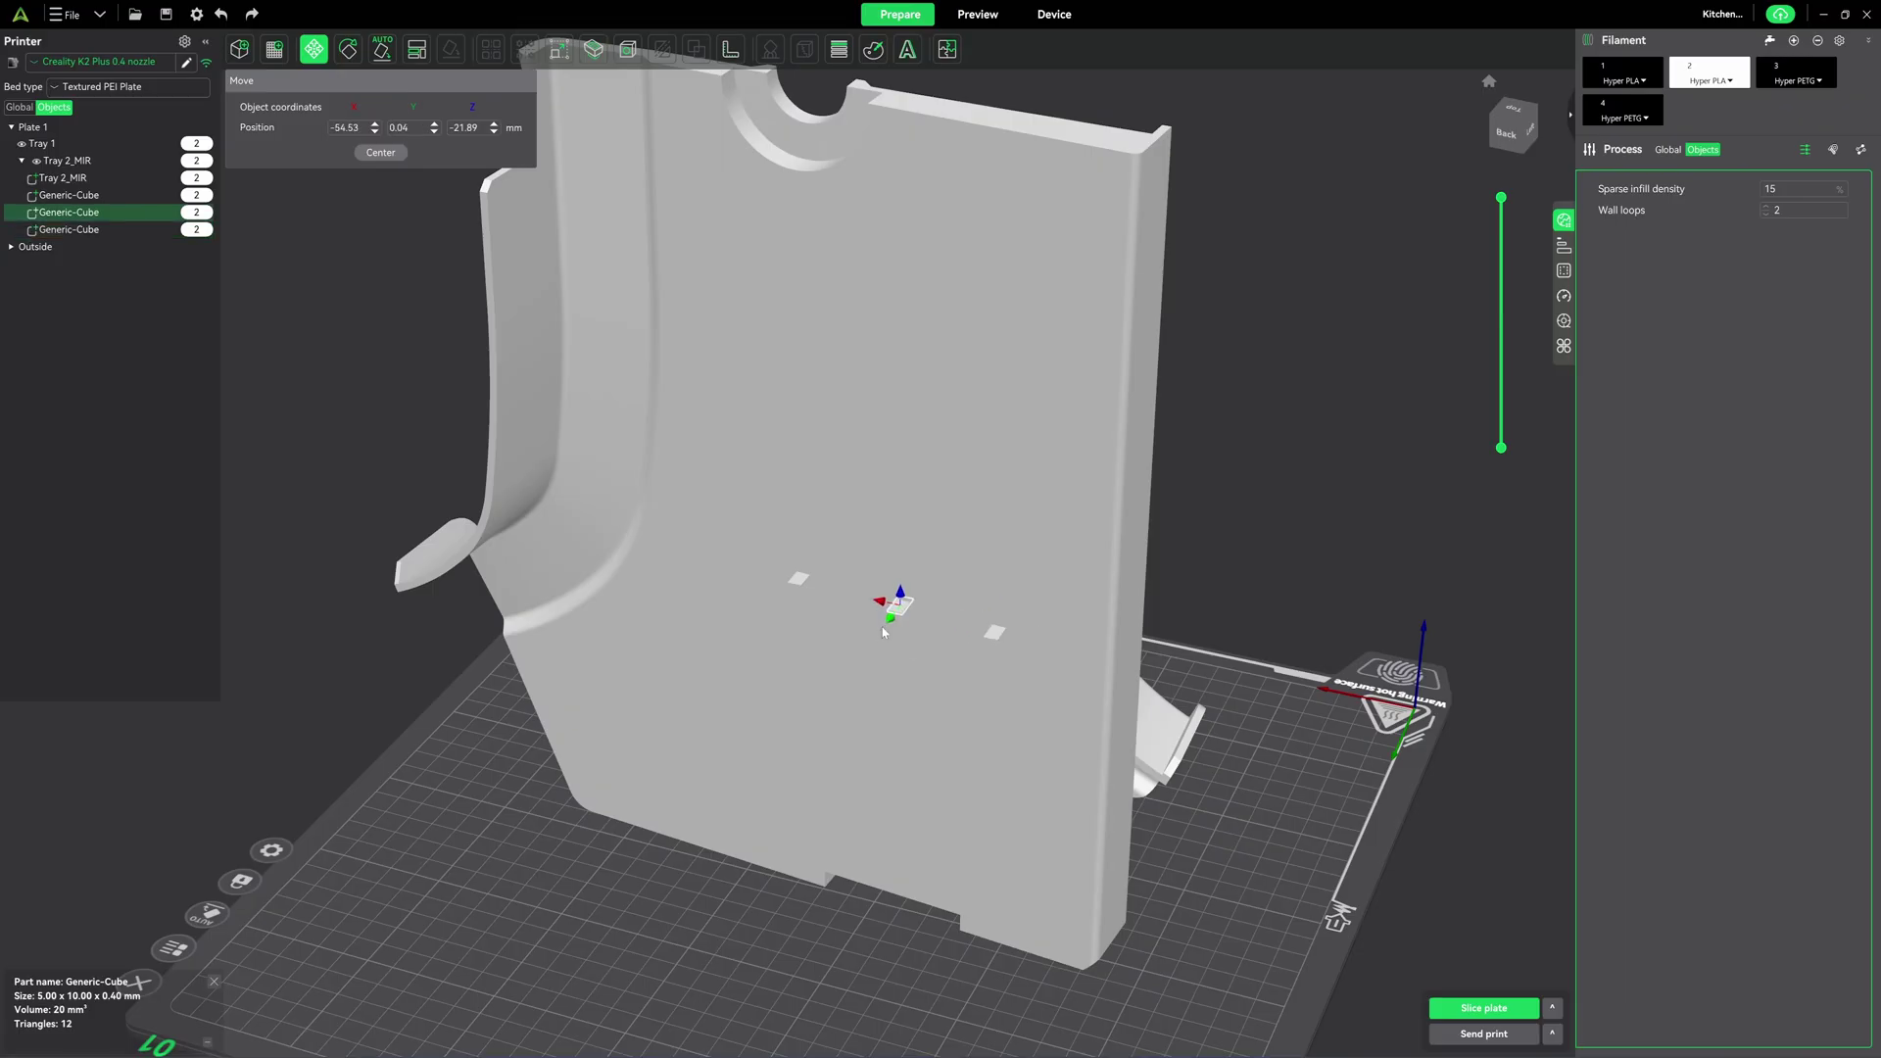
Copy the row of tabs to two further heights, forming a three-by-three grid on the back of Tray 2_MIR
click(1288, 567)
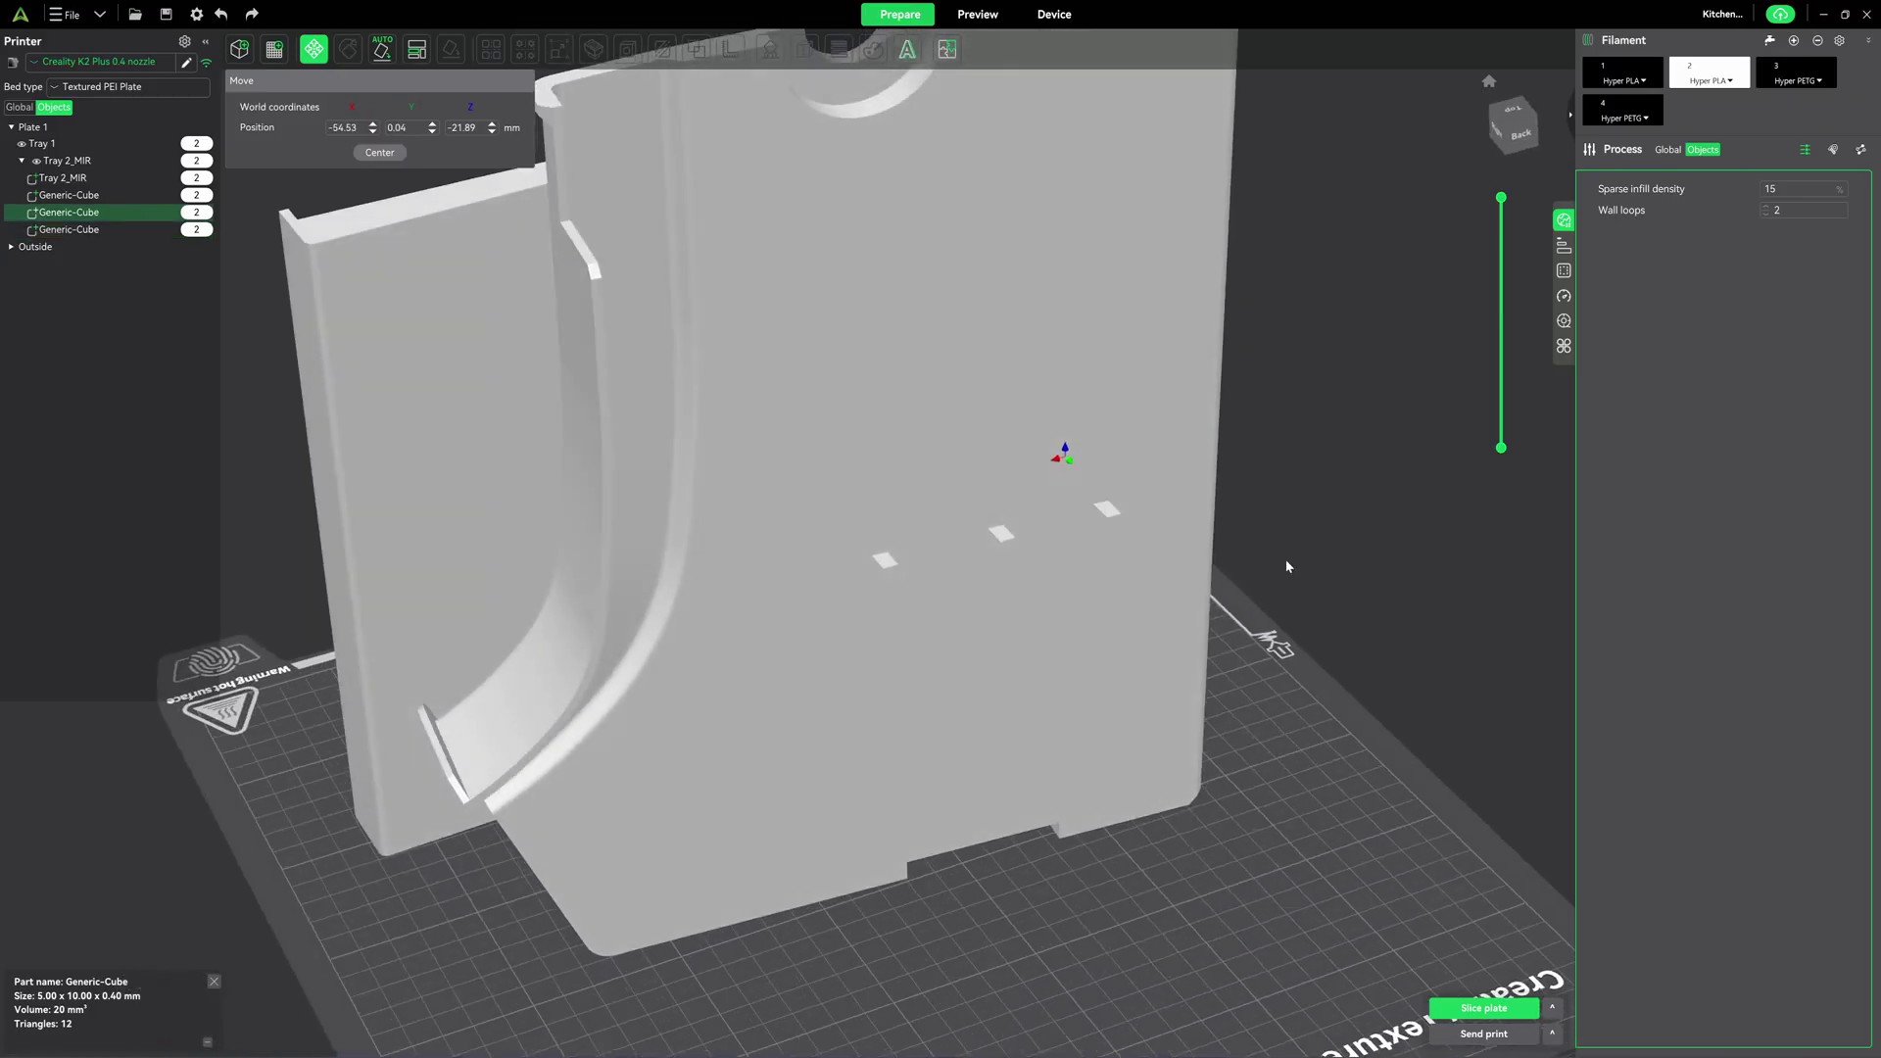
drag(1288, 567, 1176, 526)
key(ctrl+v)
key(m)
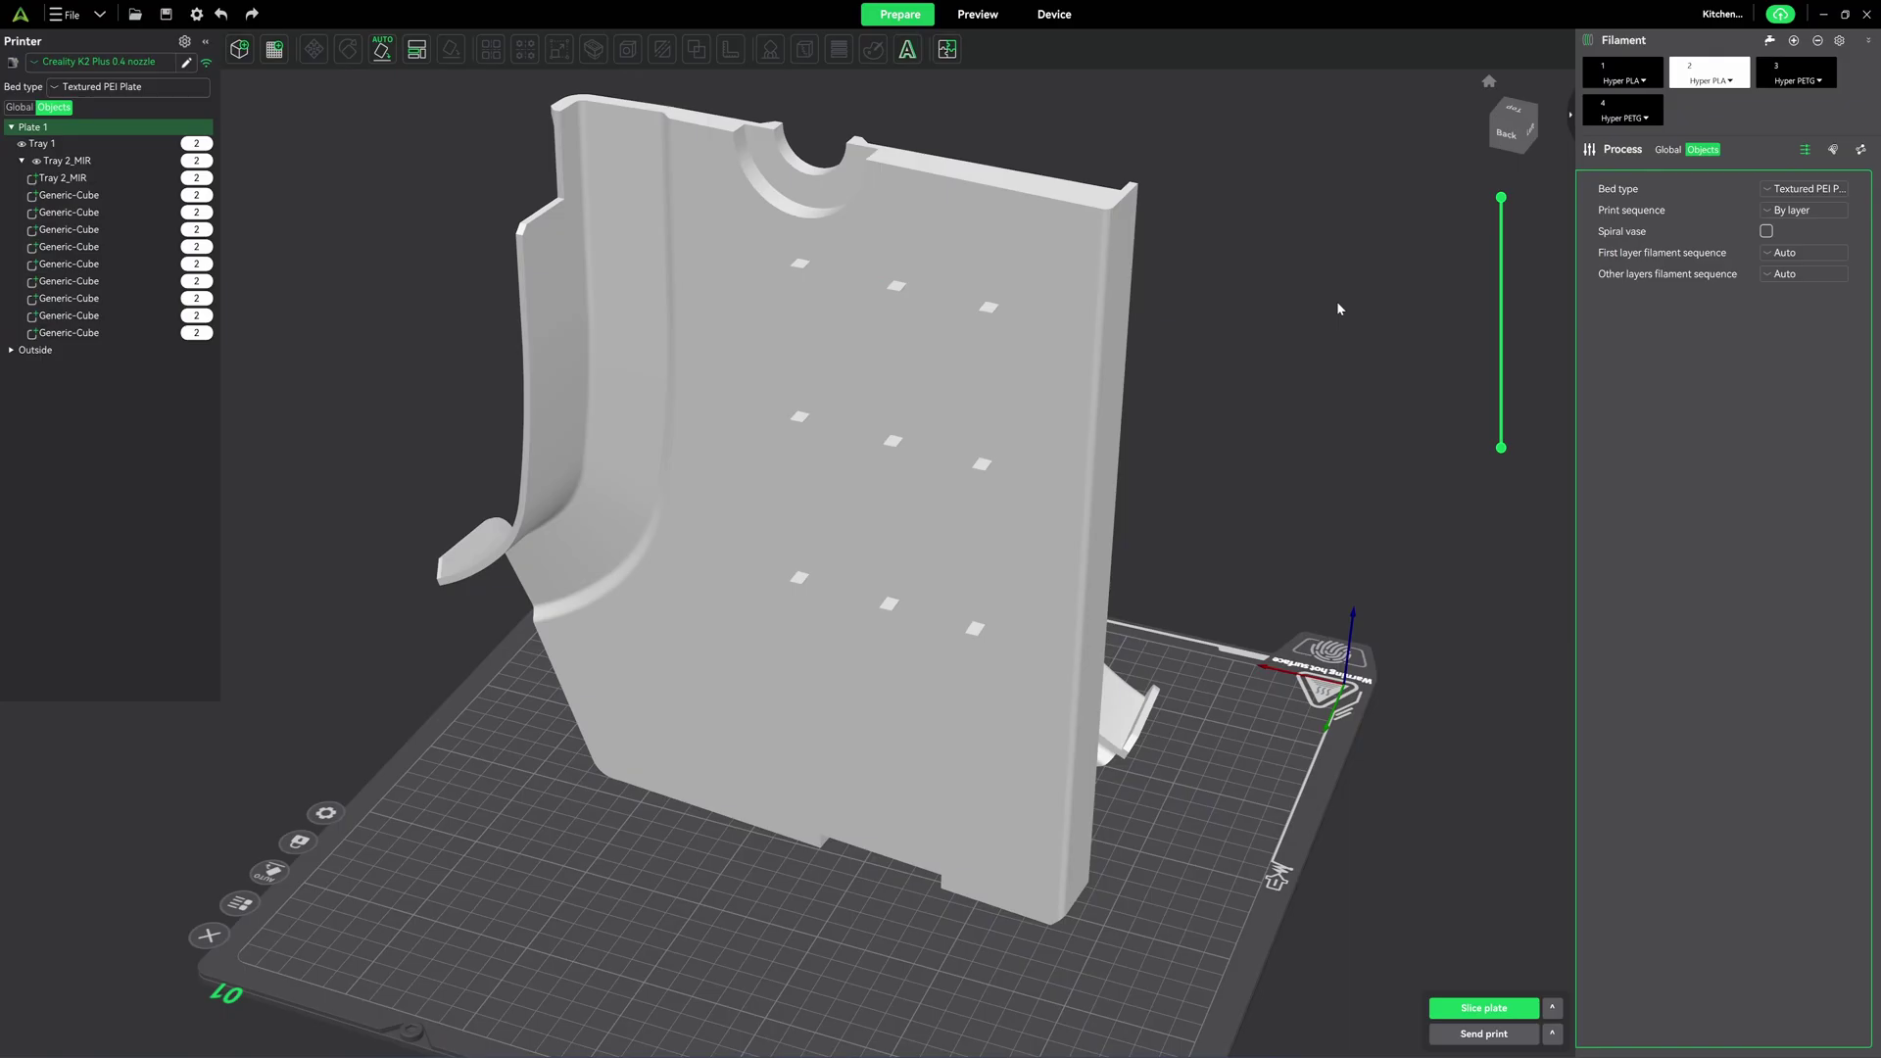
Slice the plate with Tree(auto) supports and inspect from several sides how the branches reach the tabs
drag(1336, 301, 1339, 303)
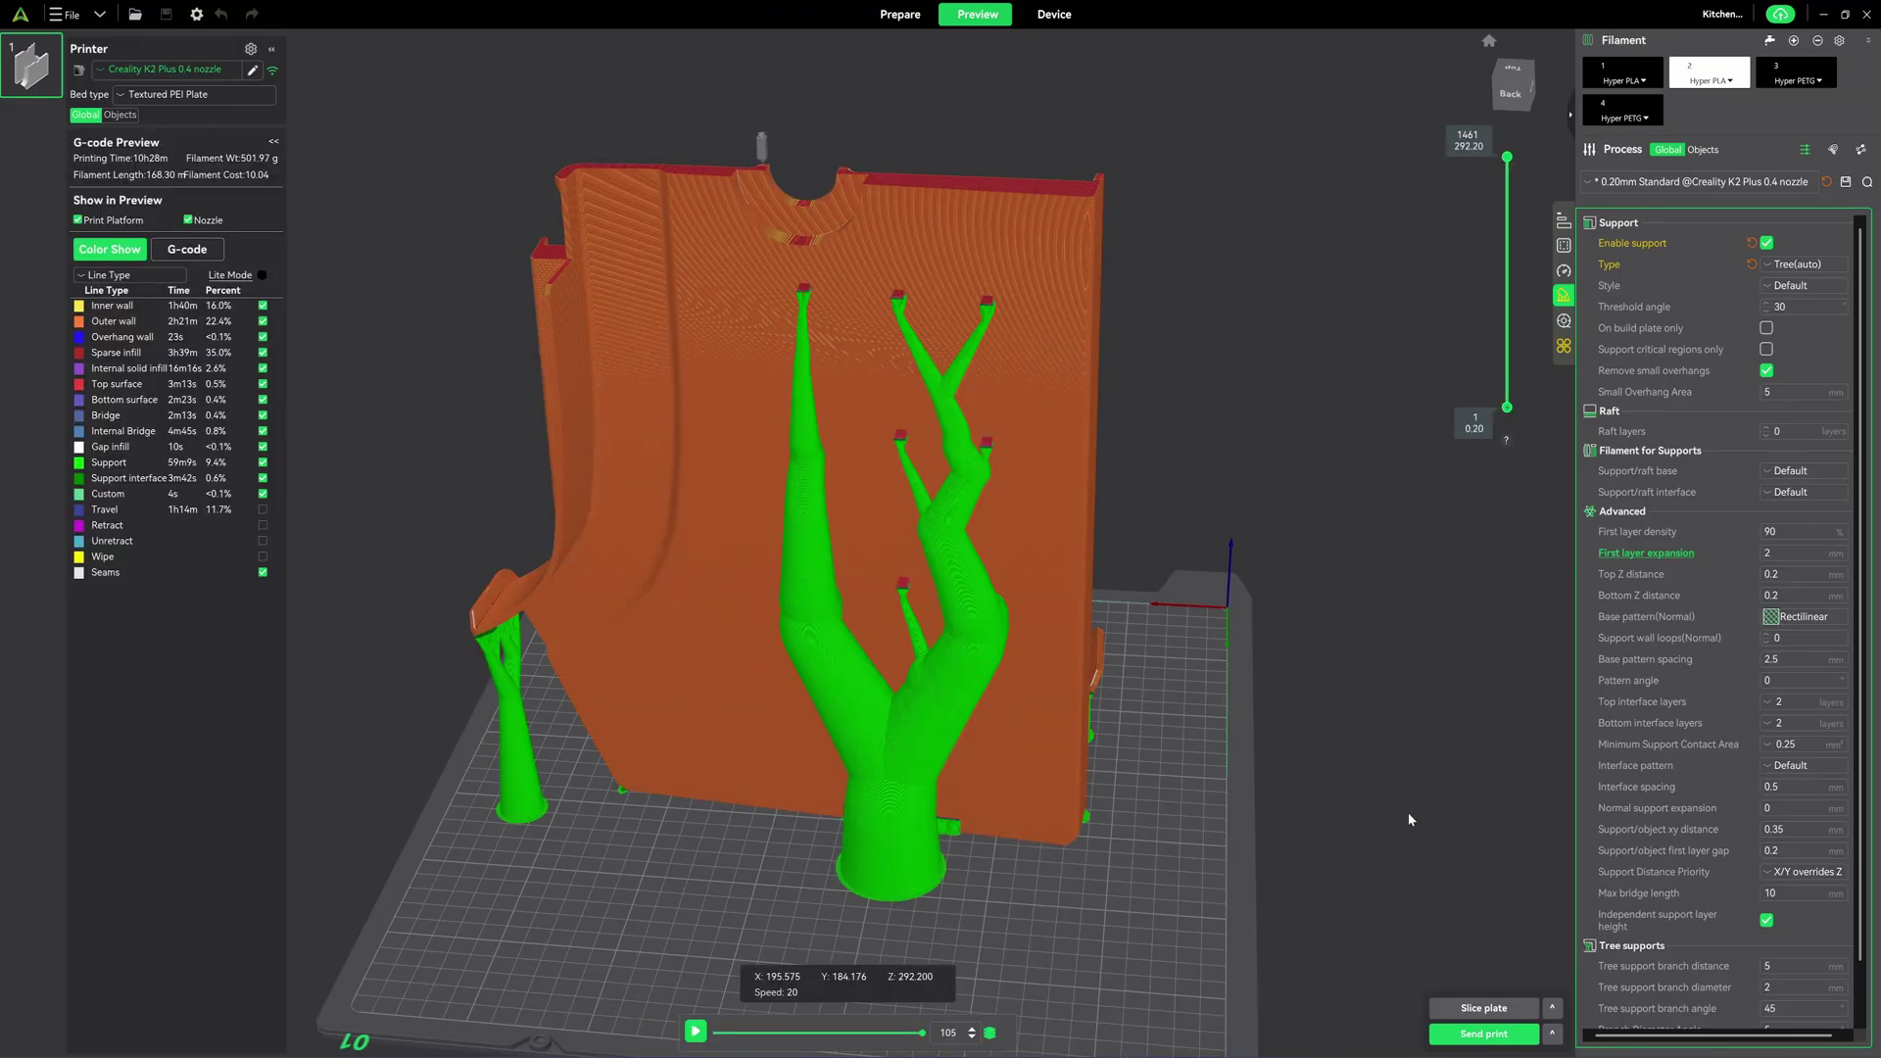
key(5)
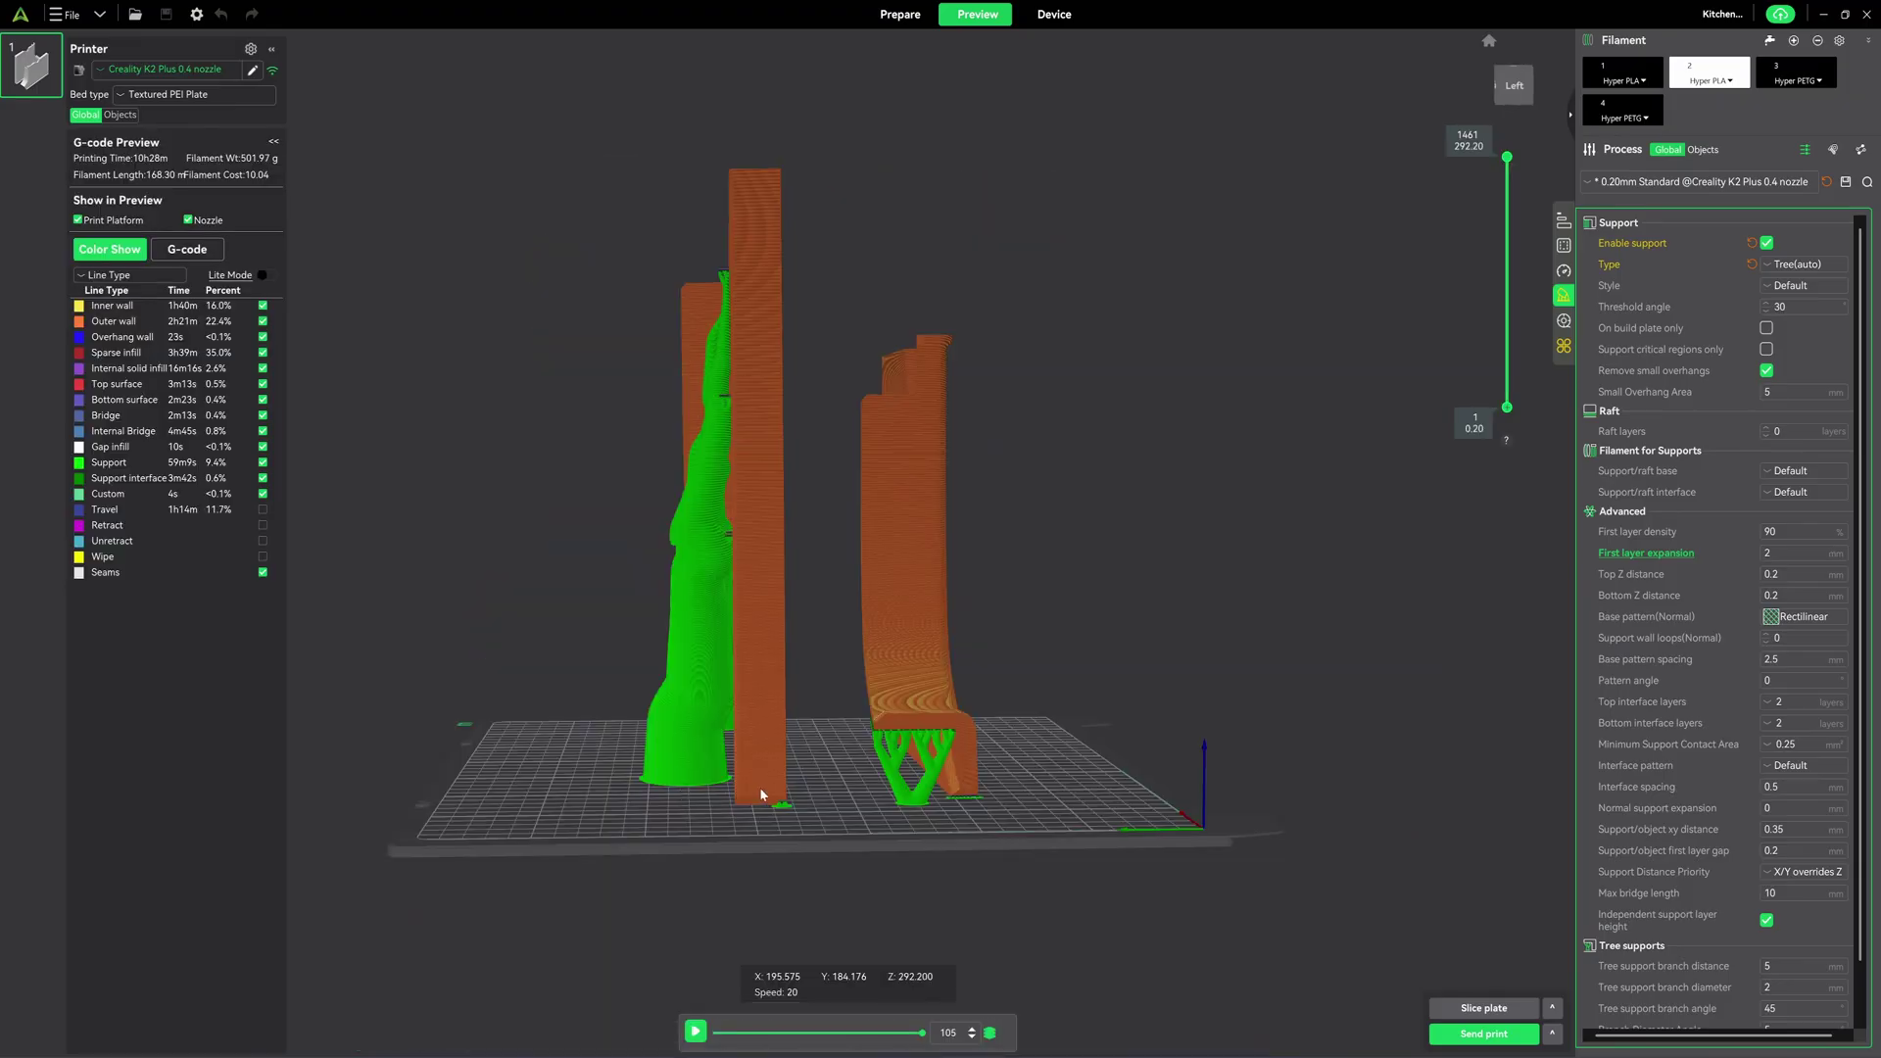
key(4)
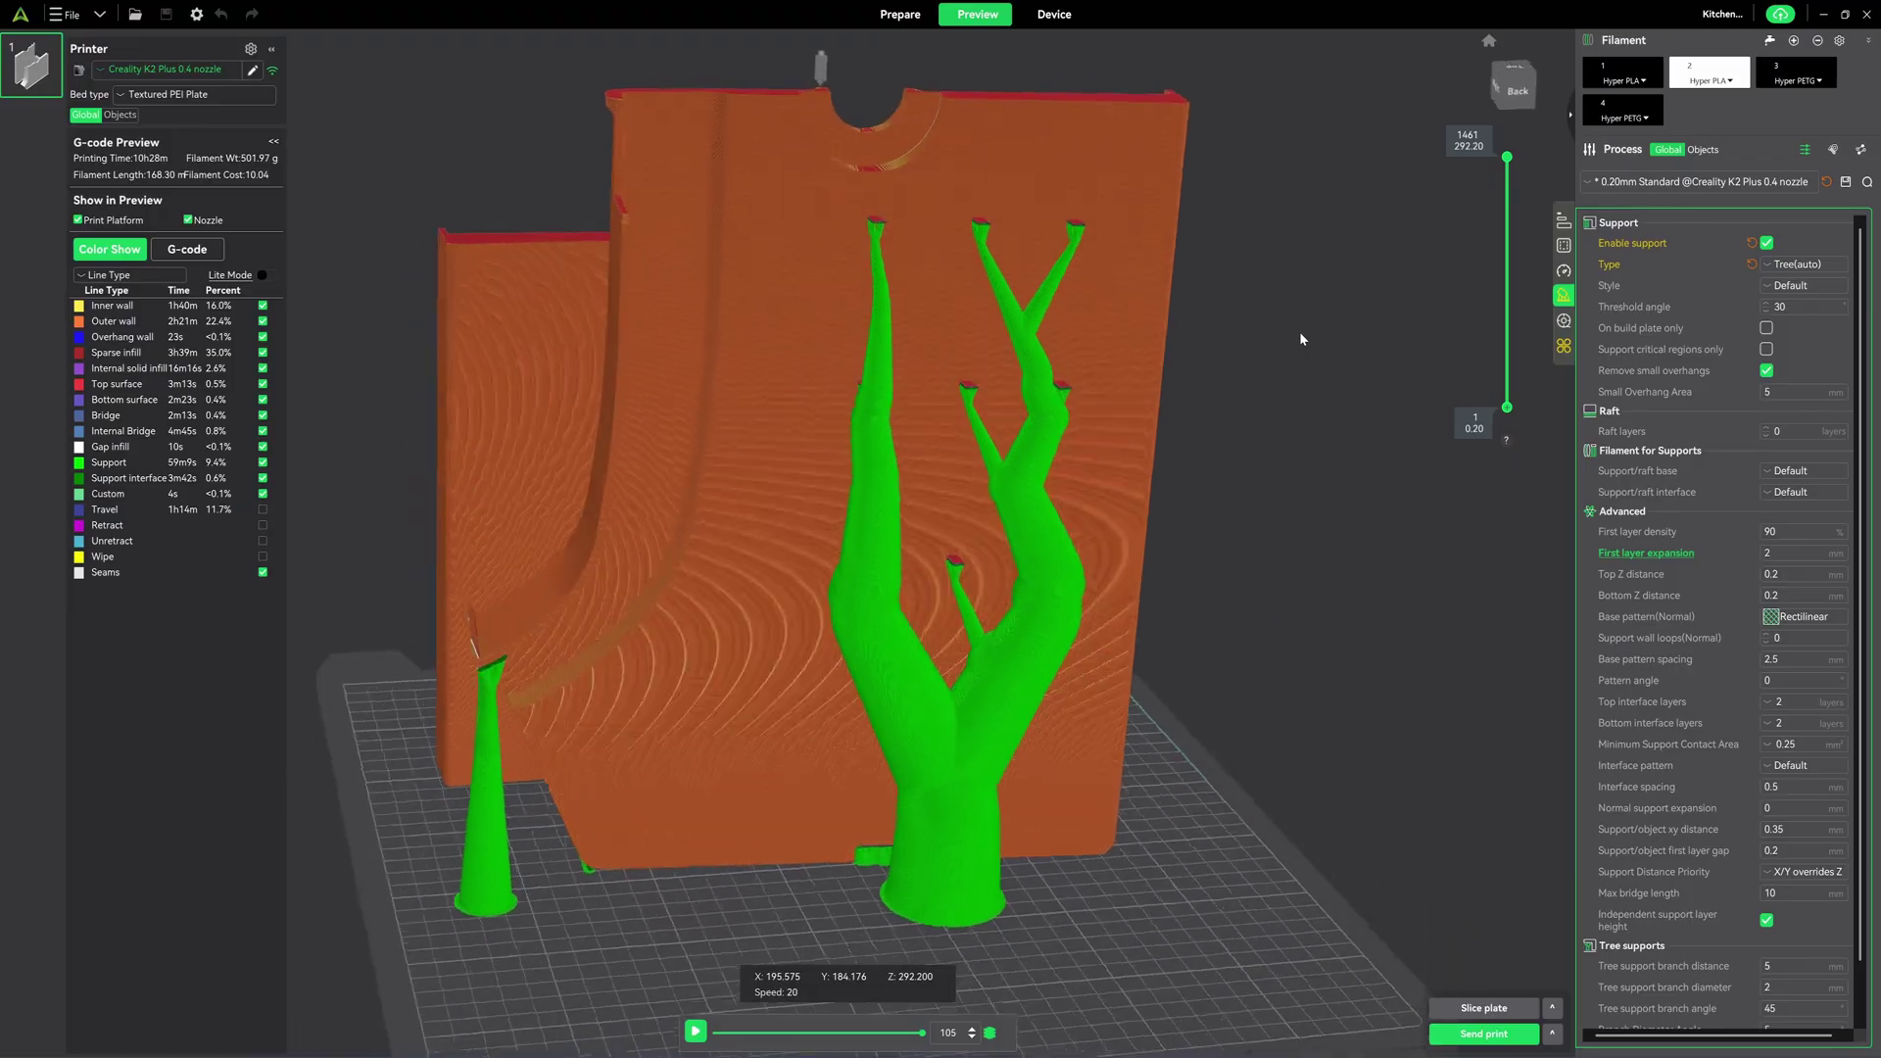
key(6)
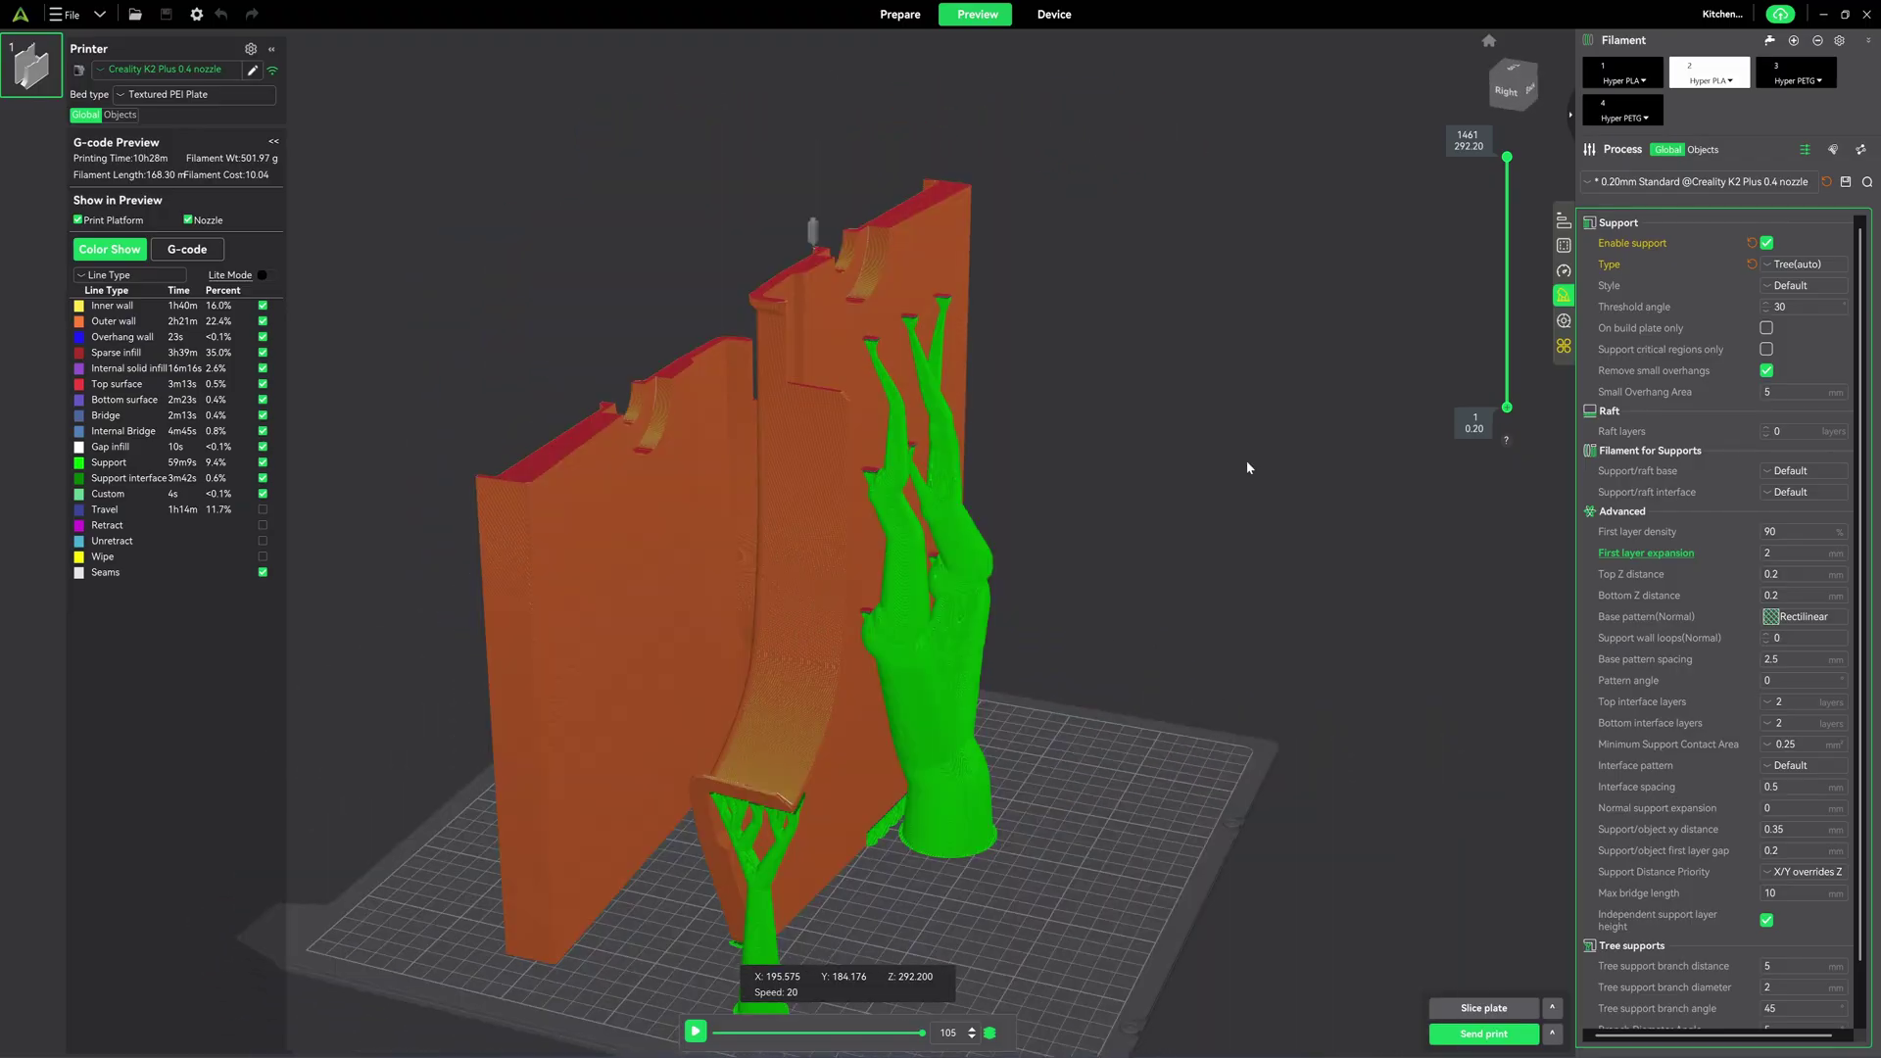
Paint three support spots directly on the back face of Tray 2_MIR near the uppermost row of tabs and reslice the plate
key(ctrl+1)
key(l)
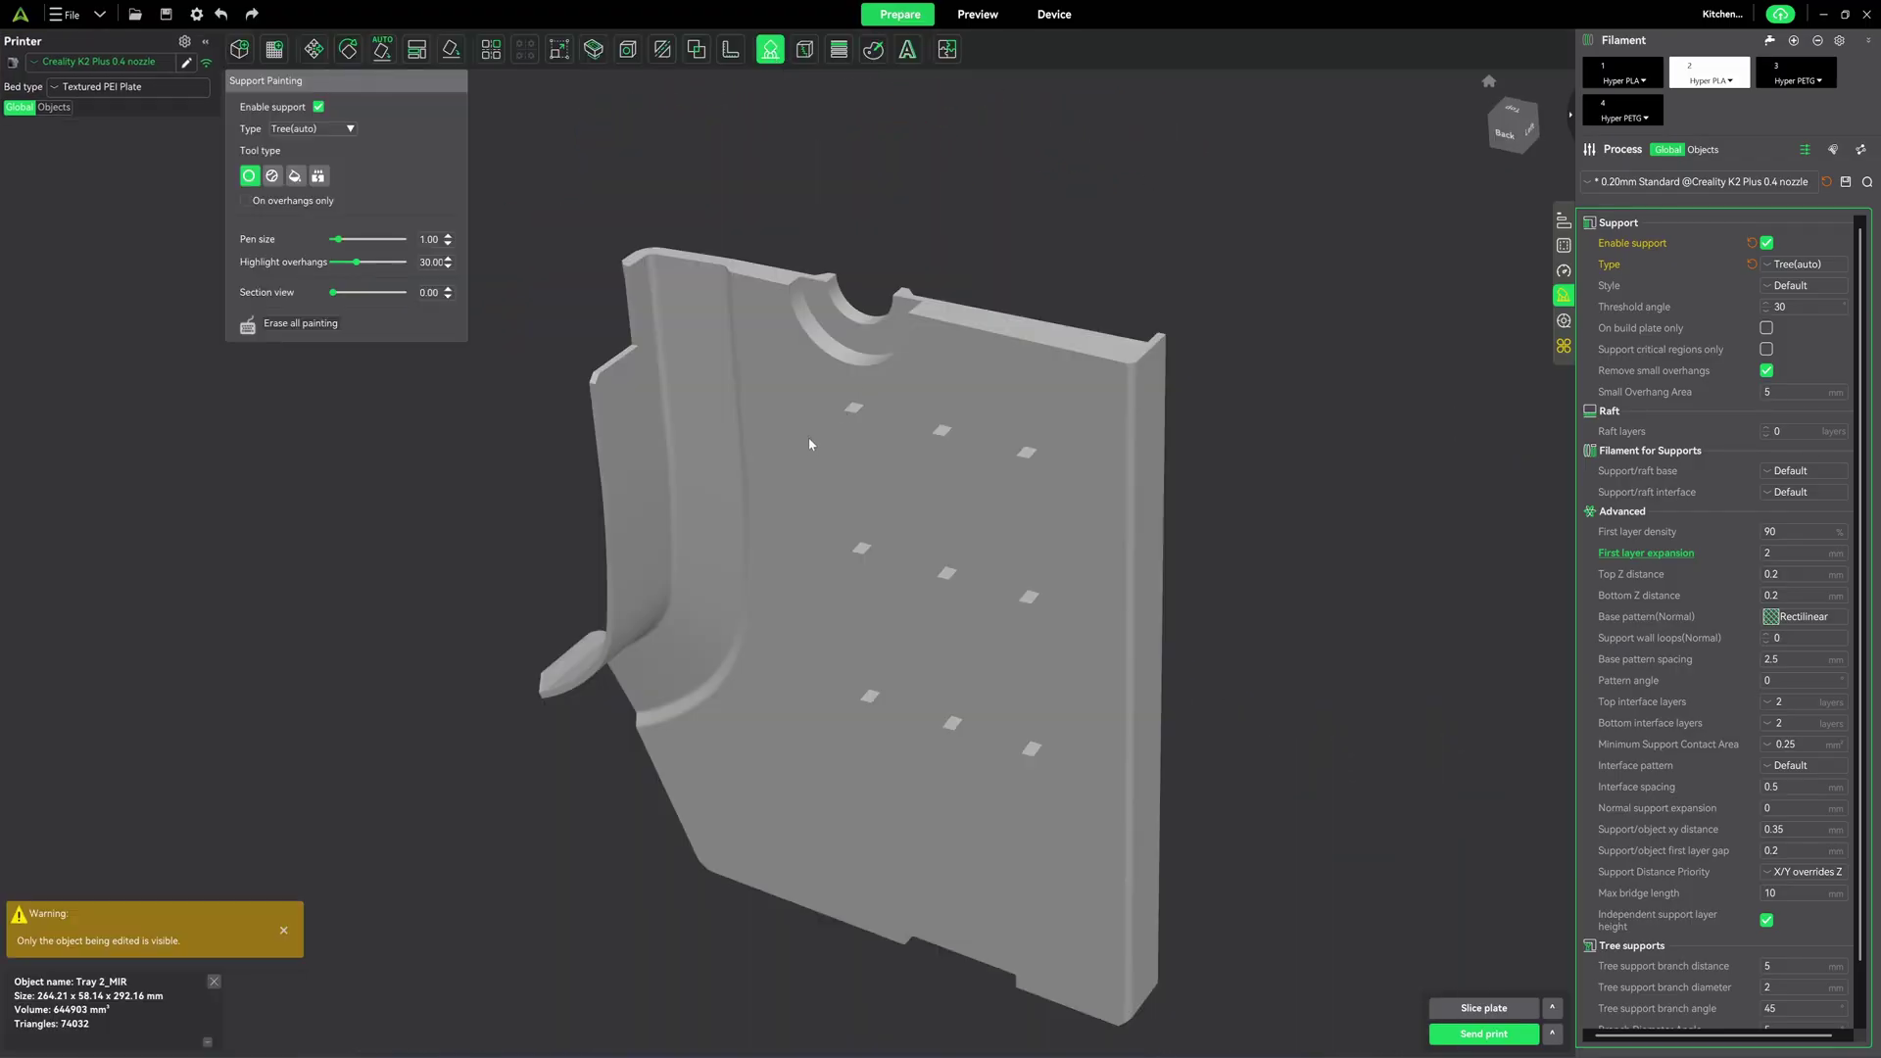
click(811, 431)
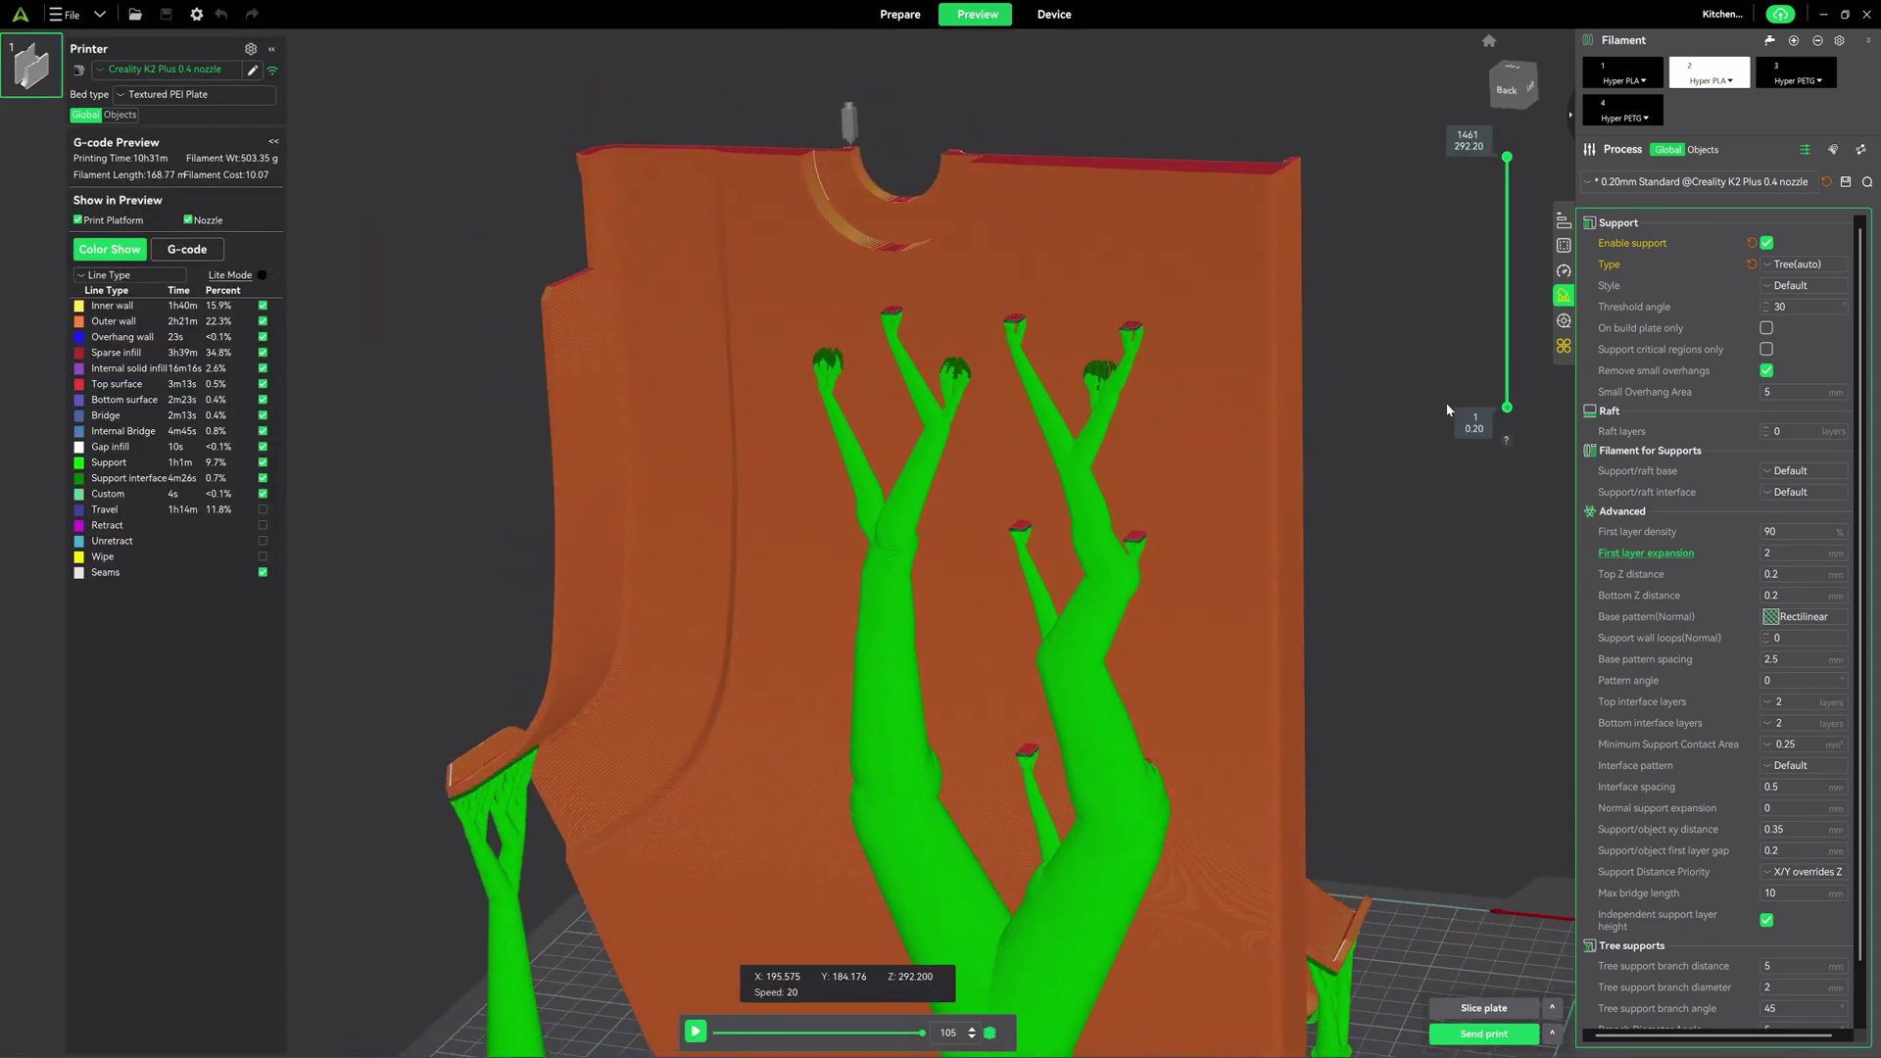
Examine the sliced preview at layers 1152 and 955, comparing how painted supports and tab supports meet the tray wall
drag(1446, 403, 1448, 407)
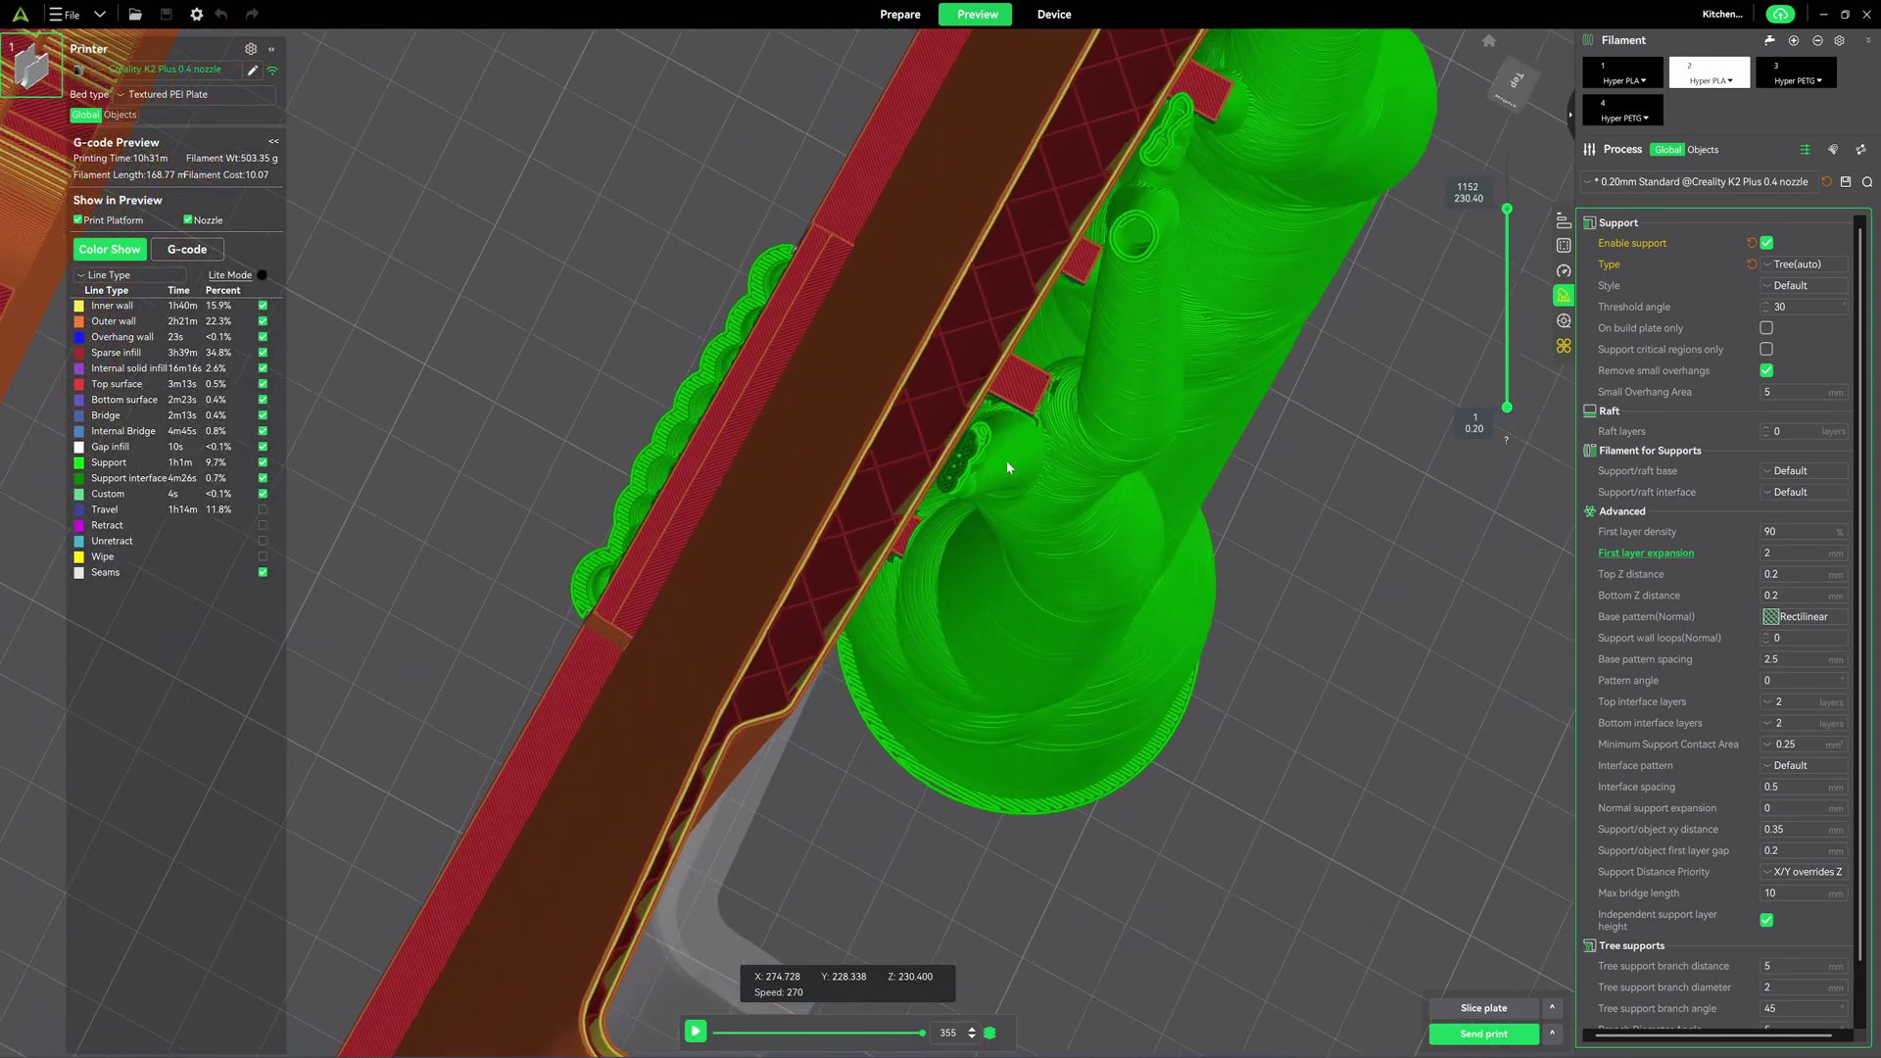
scroll(1008, 466, up, 3)
drag(931, 483, 986, 473)
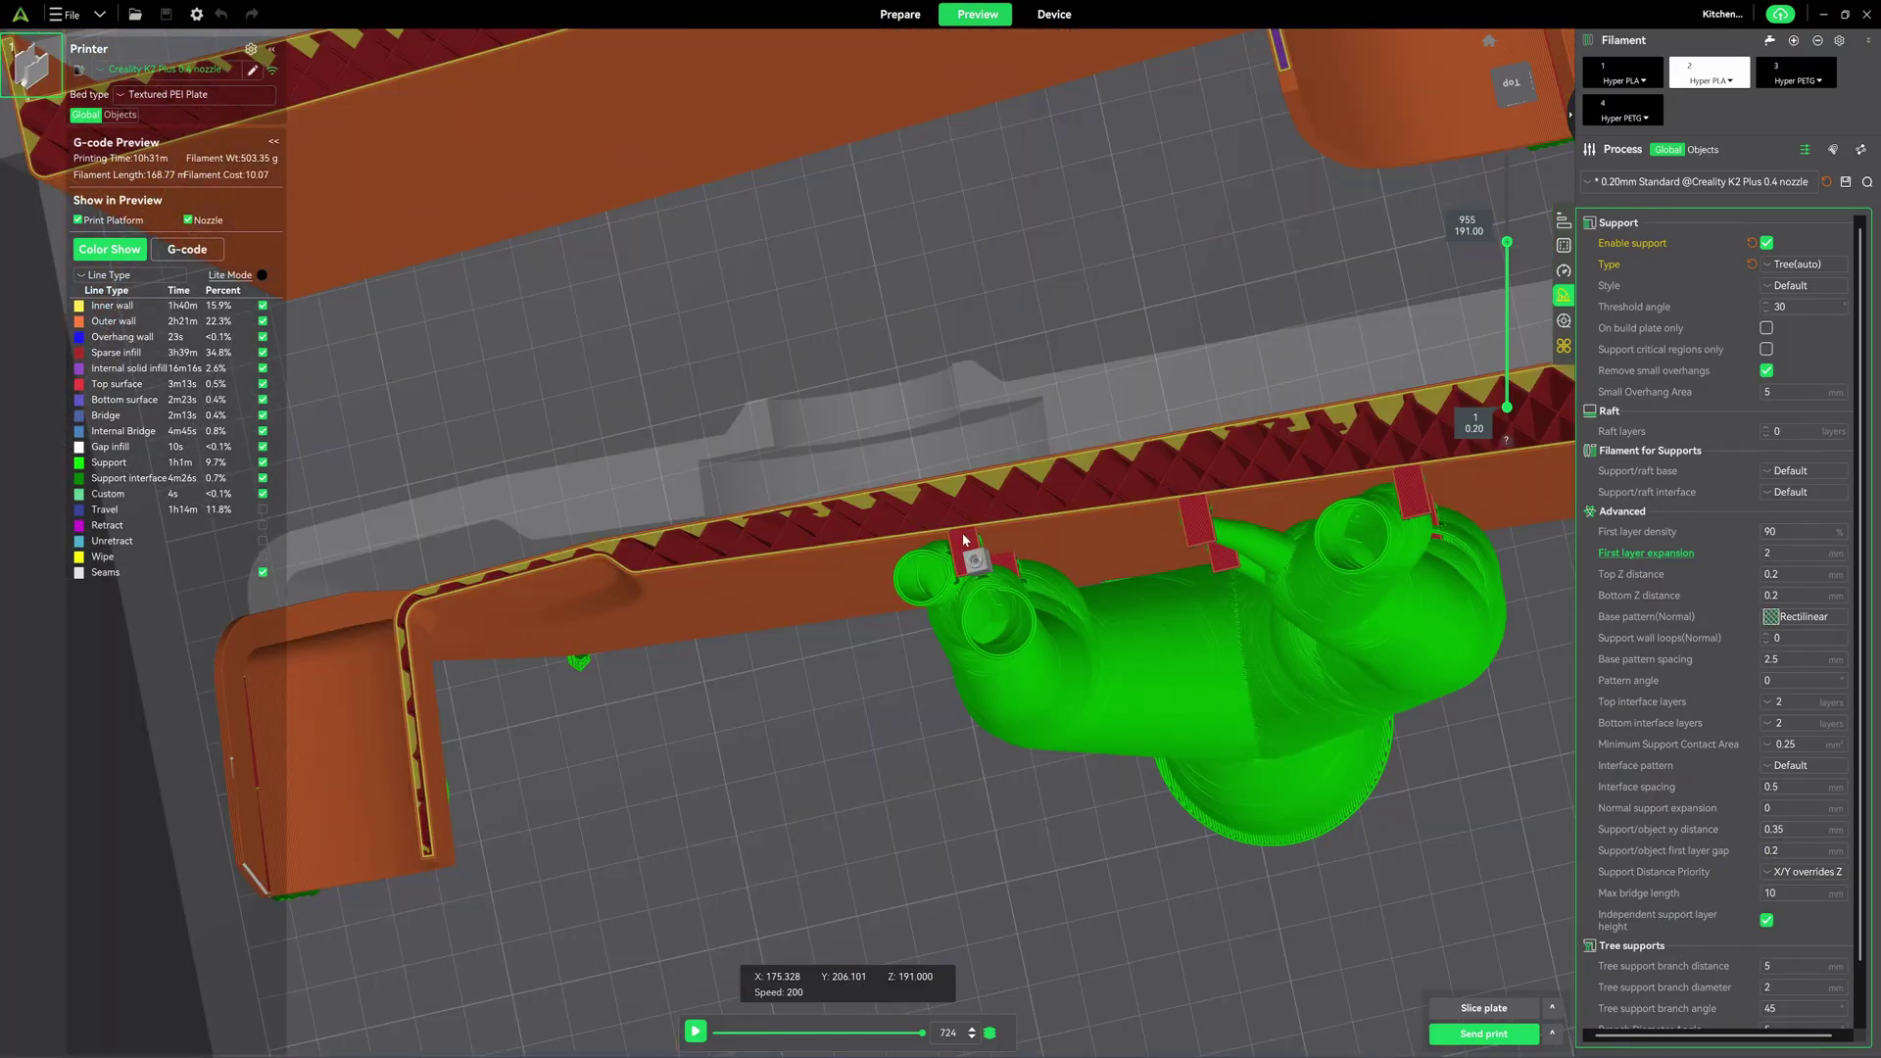
scroll(964, 535, up, 9)
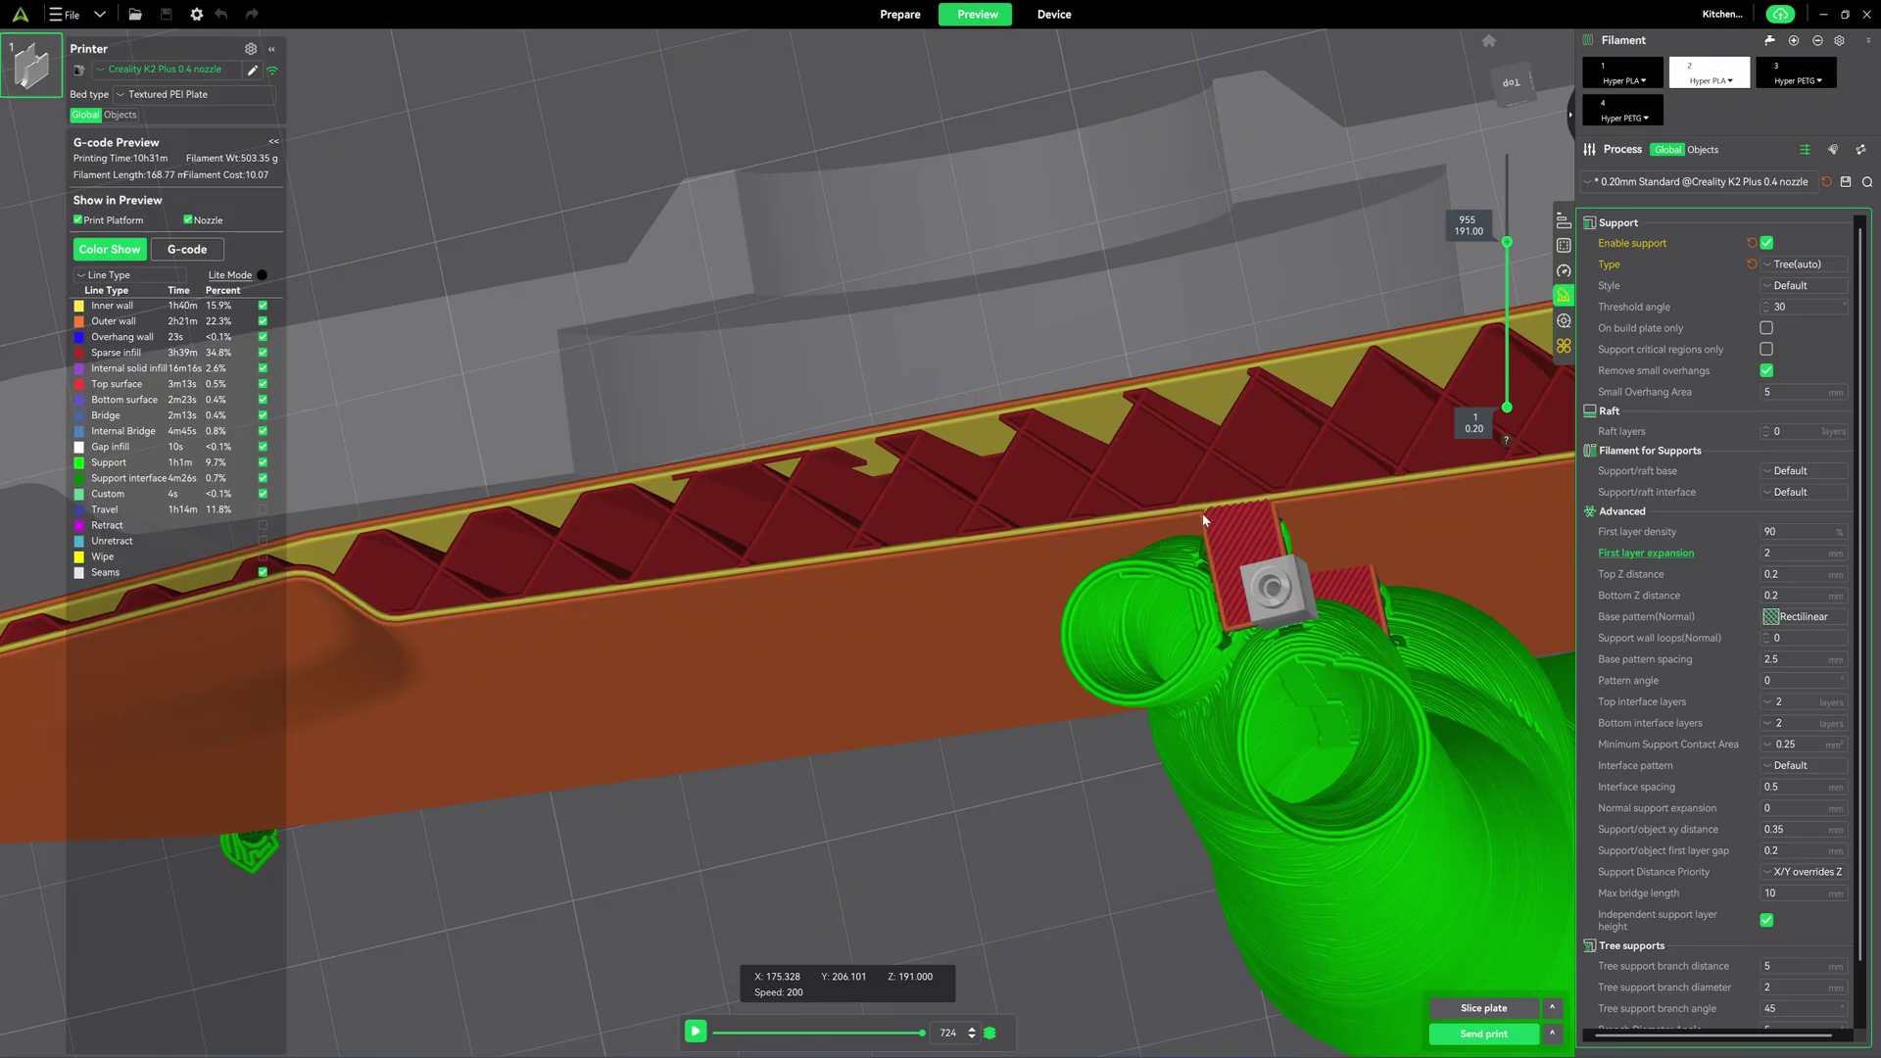
drag(1213, 531, 1079, 615)
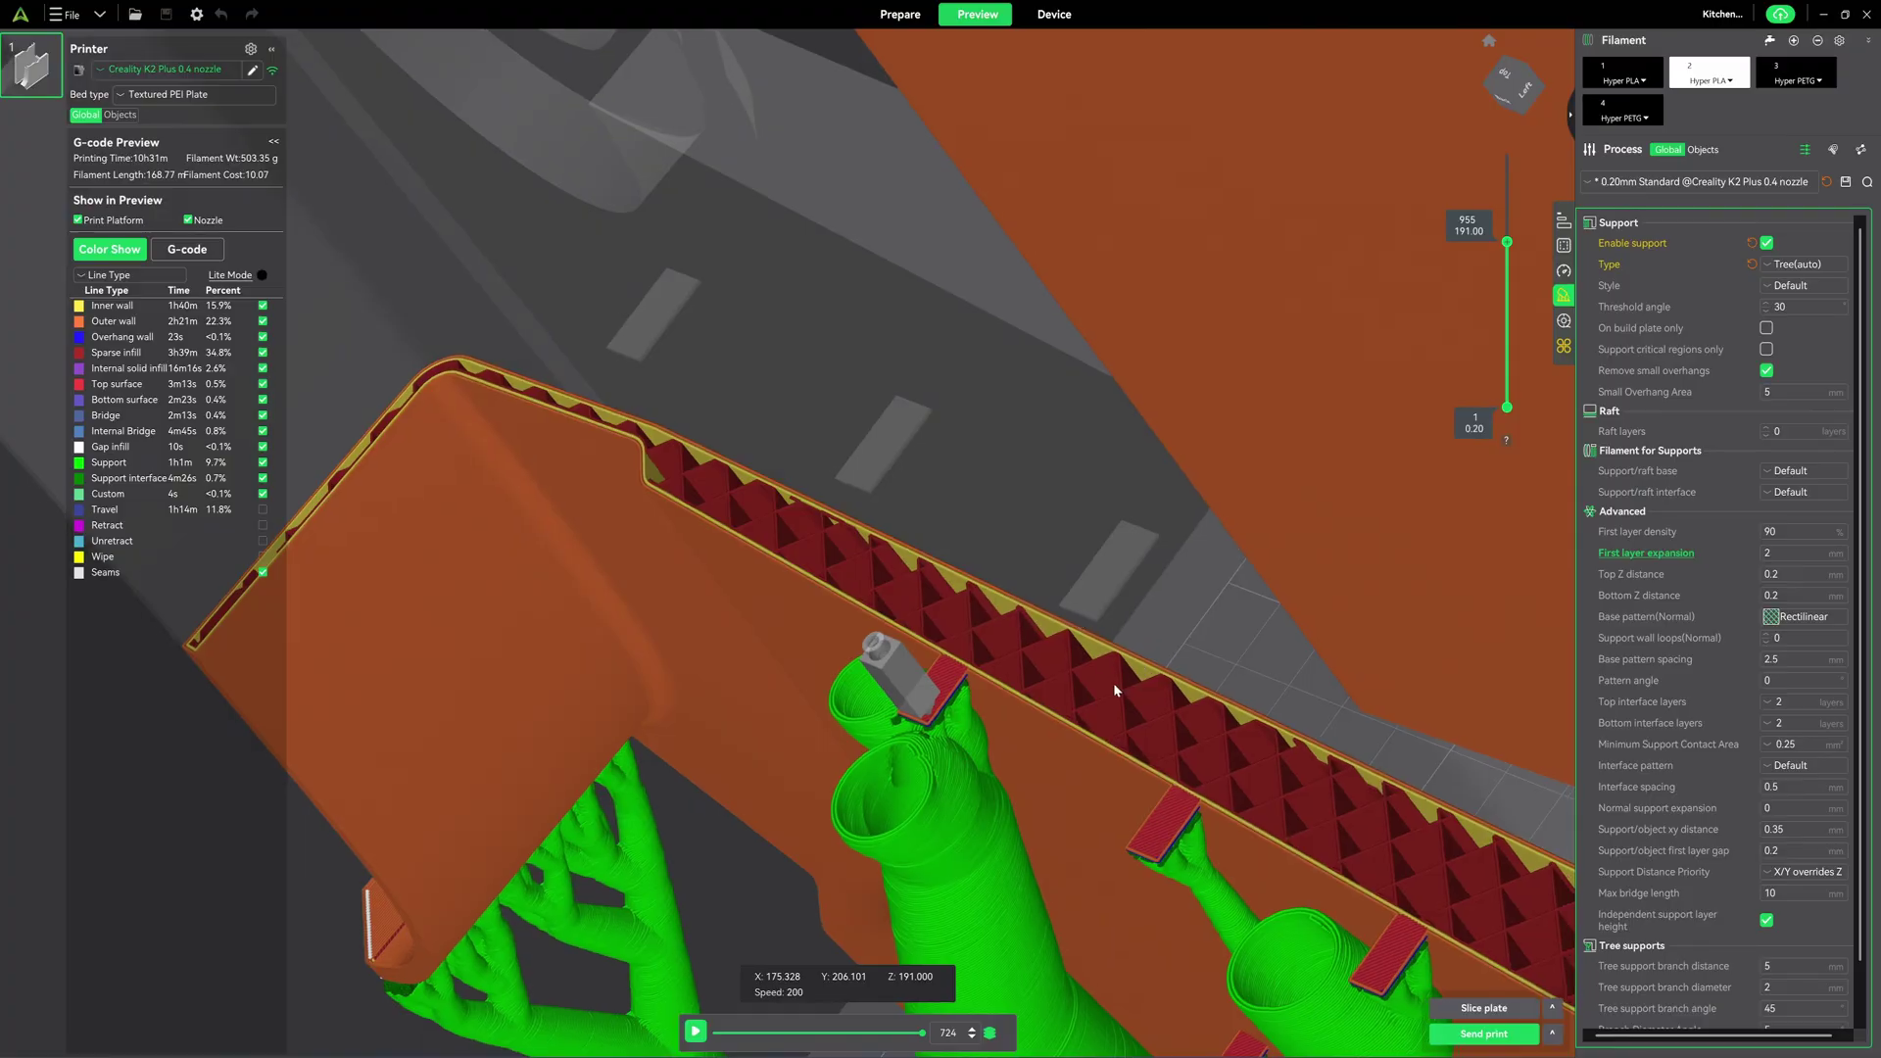
scroll(1113, 683, down, 3)
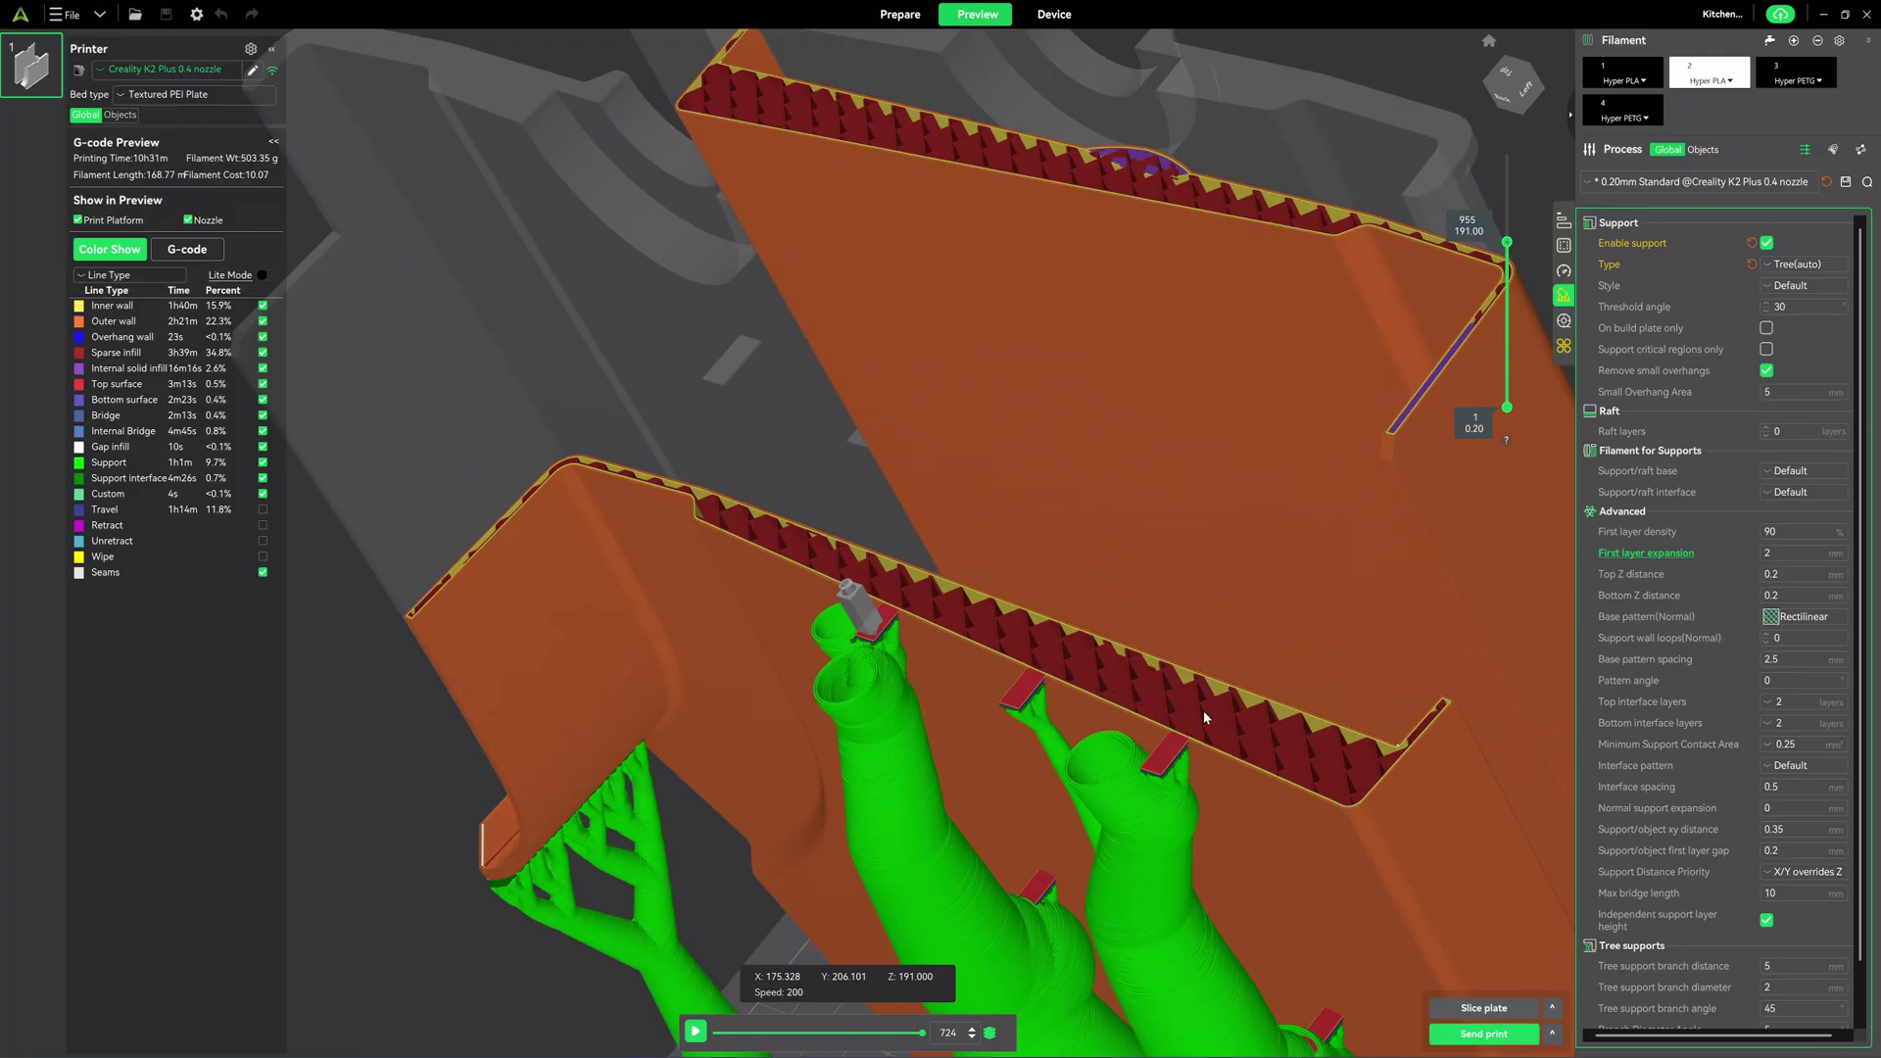